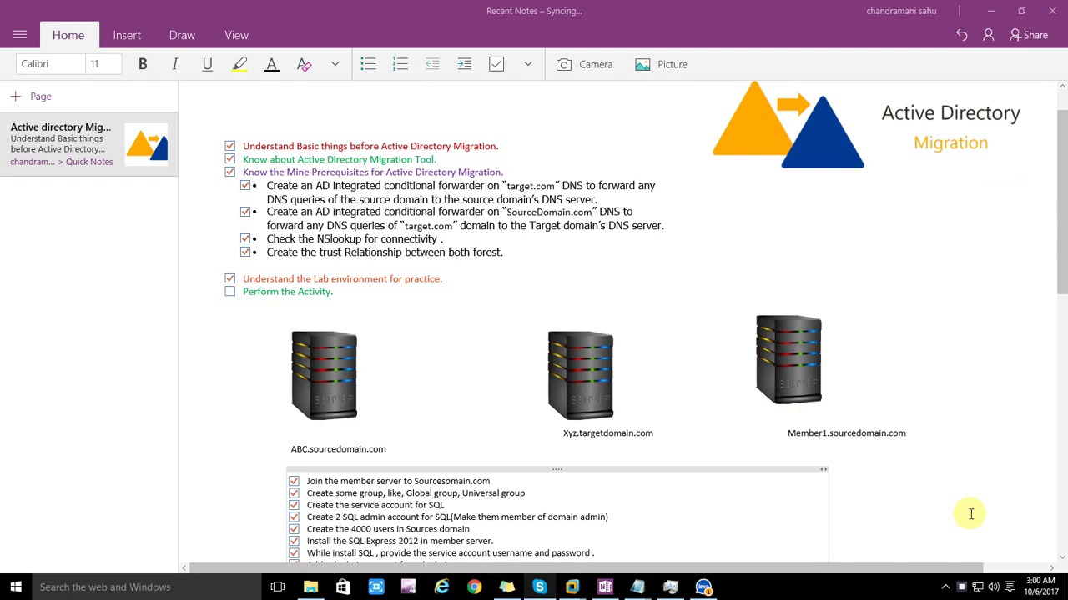
Review the migration checklist, switch to the Targetdomain.com virtual machine and close its Local Disk (C:) and Programs and Features windows
scroll(970, 515, up, 1)
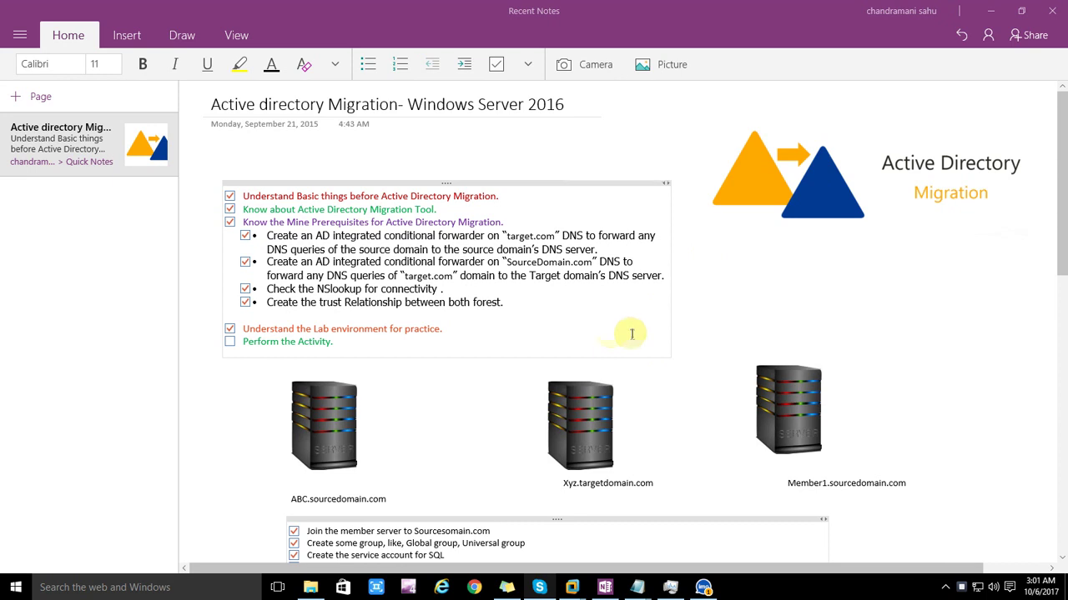
drag(1060, 203, 1056, 312)
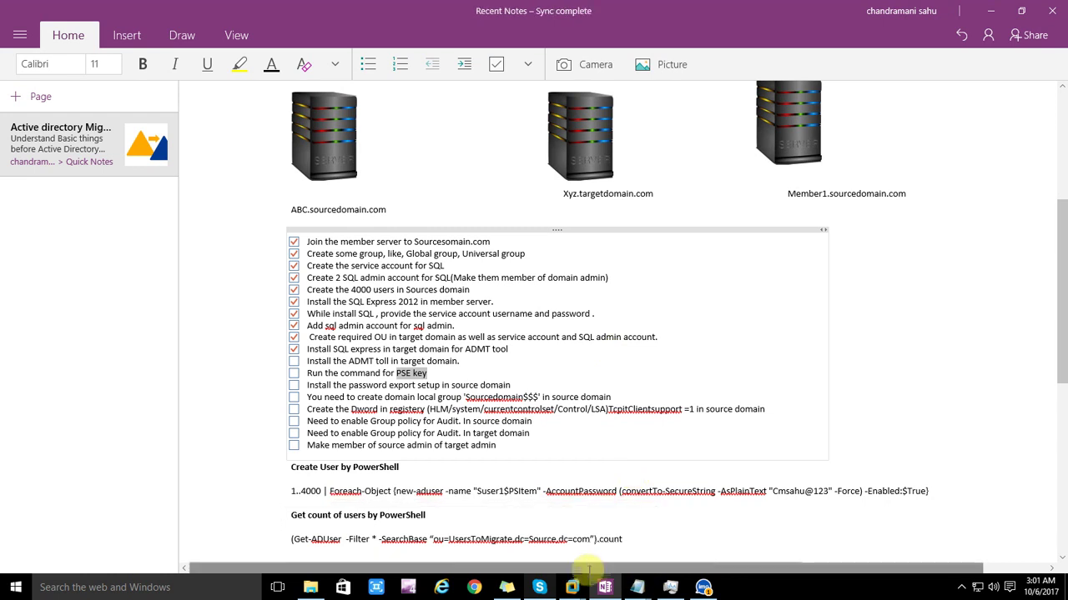
click(571, 588)
click(719, 503)
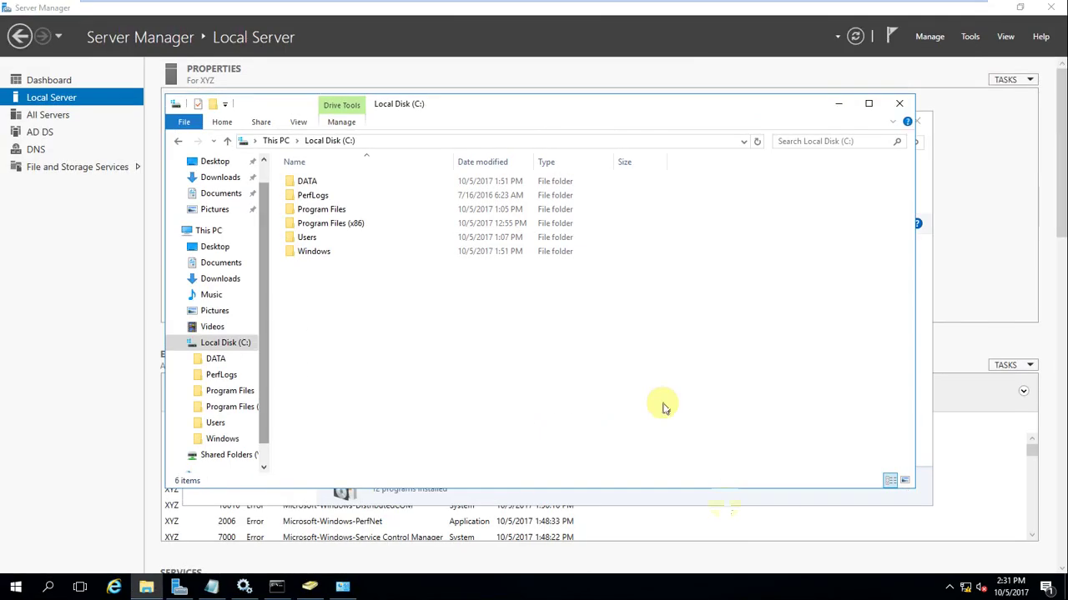
click(907, 104)
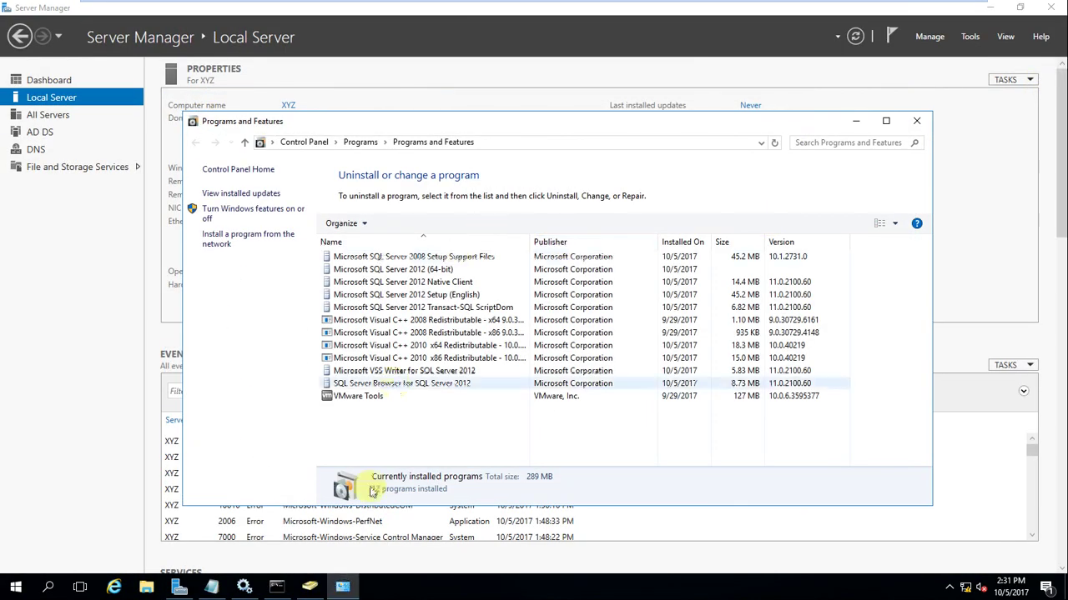
click(921, 121)
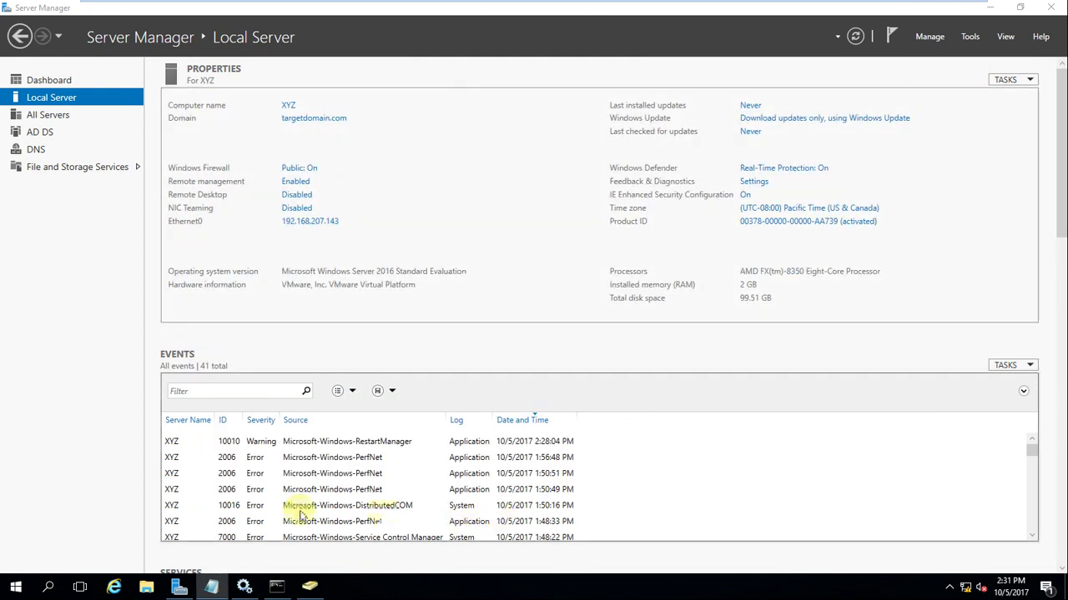
Check the SQL Server (ADMTINST) service in the Services console and close the console
click(243, 587)
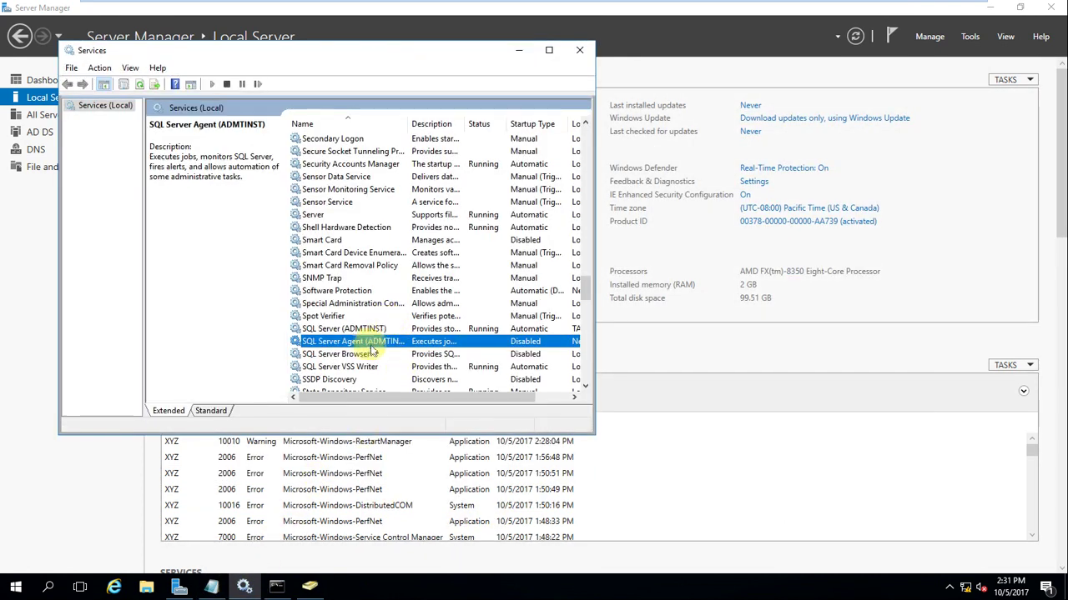
click(482, 330)
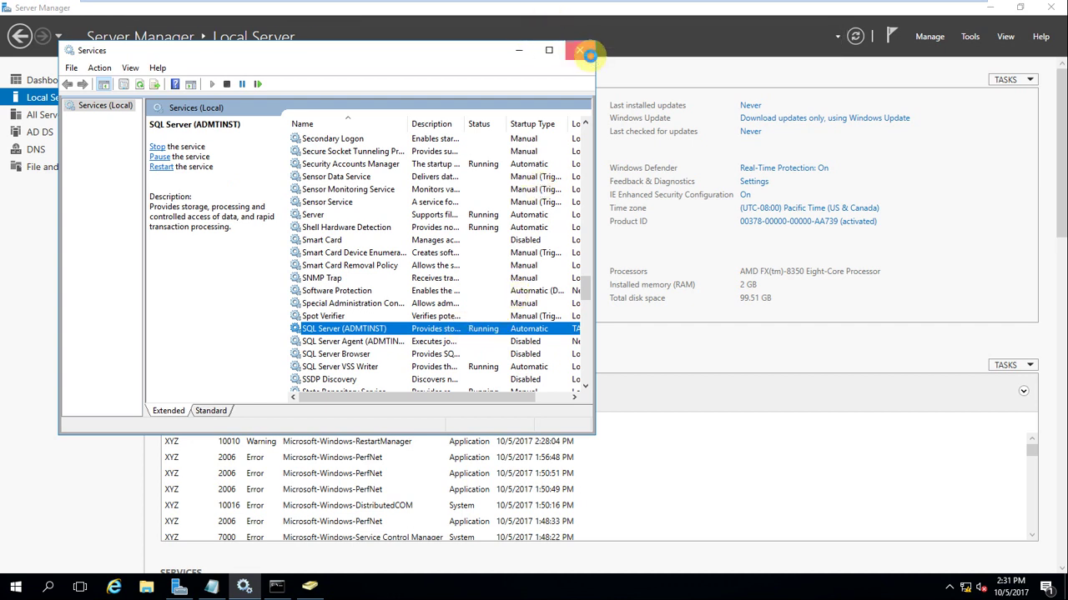
click(585, 52)
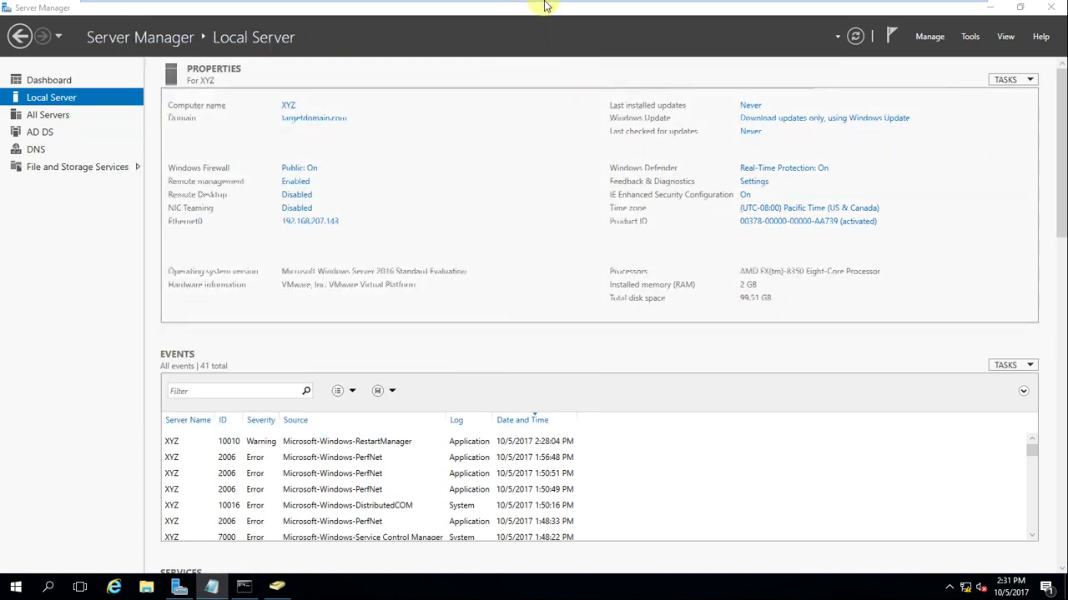
Look at the Sourcedomain.com virtual machine and return to Targetdomain.com
mouse_move(547, 5)
click(583, 10)
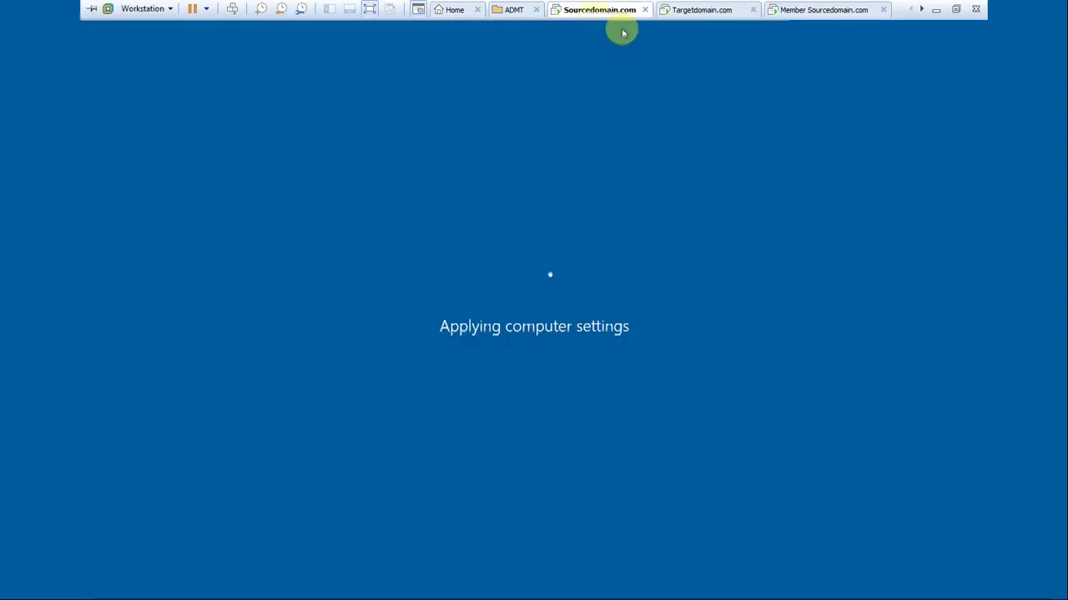
click(694, 11)
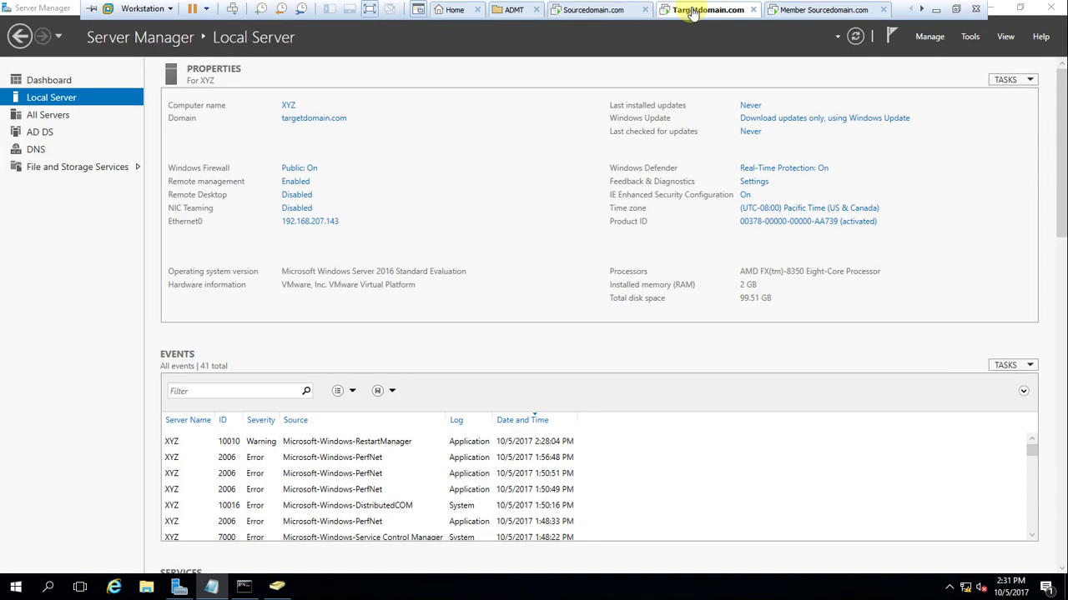
Switch back to the OneNote checklist and tick off installing the ADMT tool and running the PSE key command
click(935, 10)
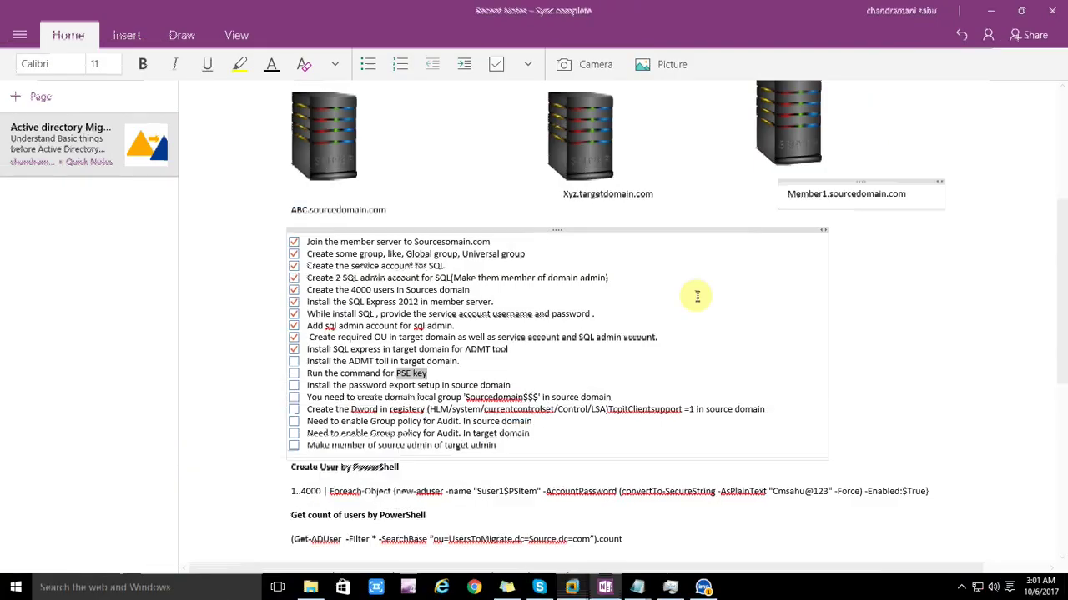
click(294, 361)
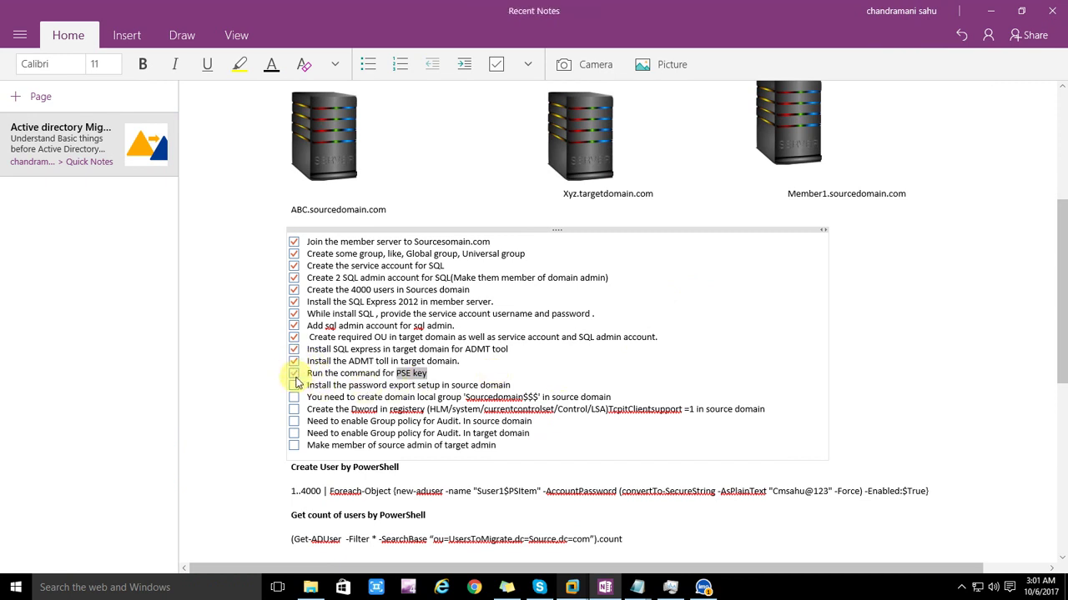
click(294, 373)
Switch to the Targetdomain.com virtual machine and run en-US_admtsetup32 from the C:\DATA folder, allowing it to make changes
mouse_move(571, 590)
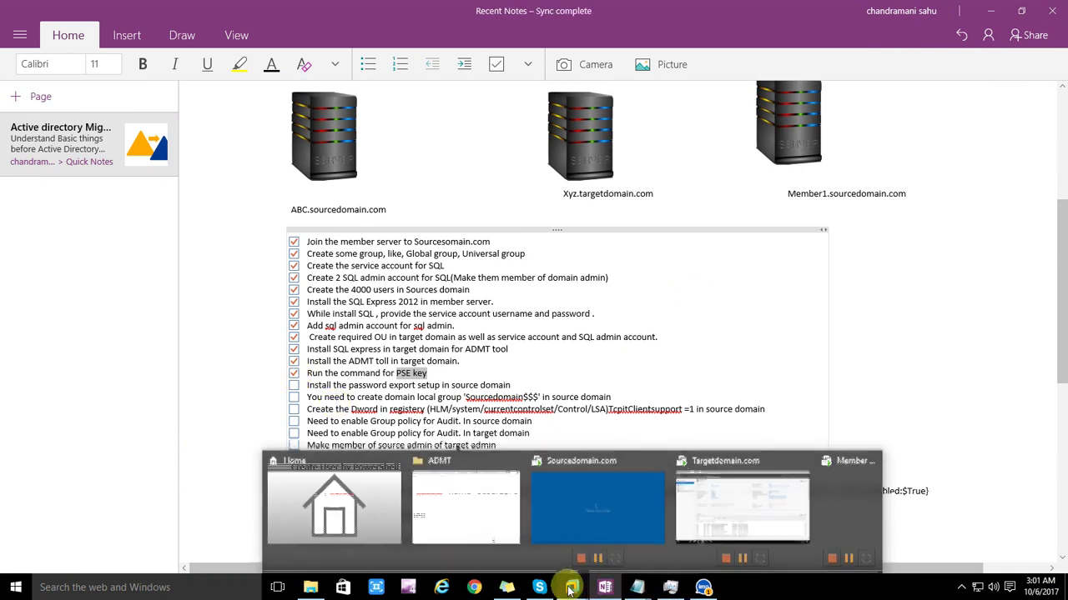
click(726, 503)
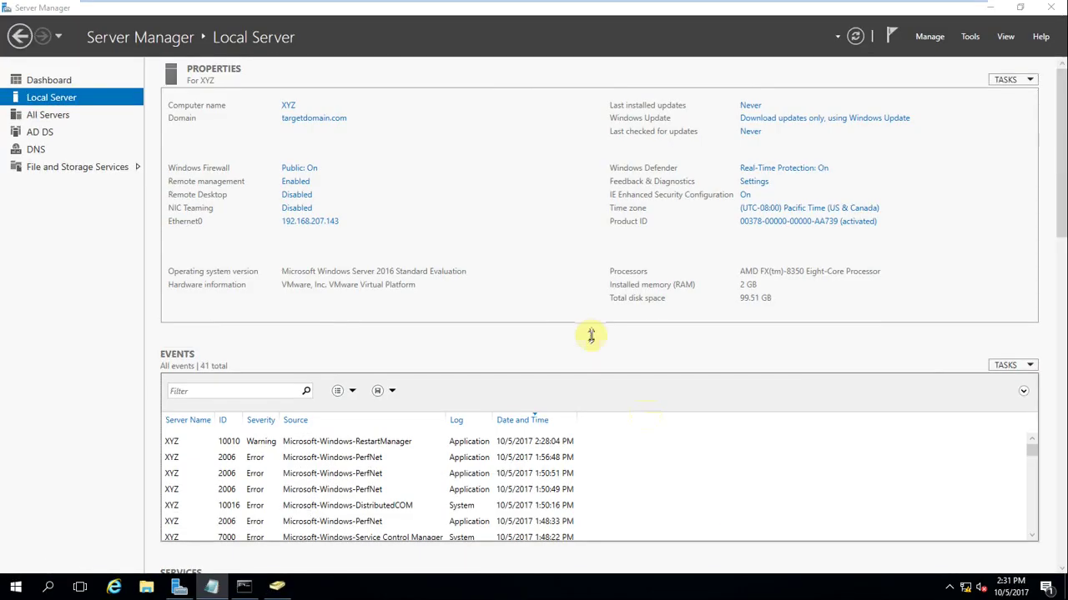
click(146, 588)
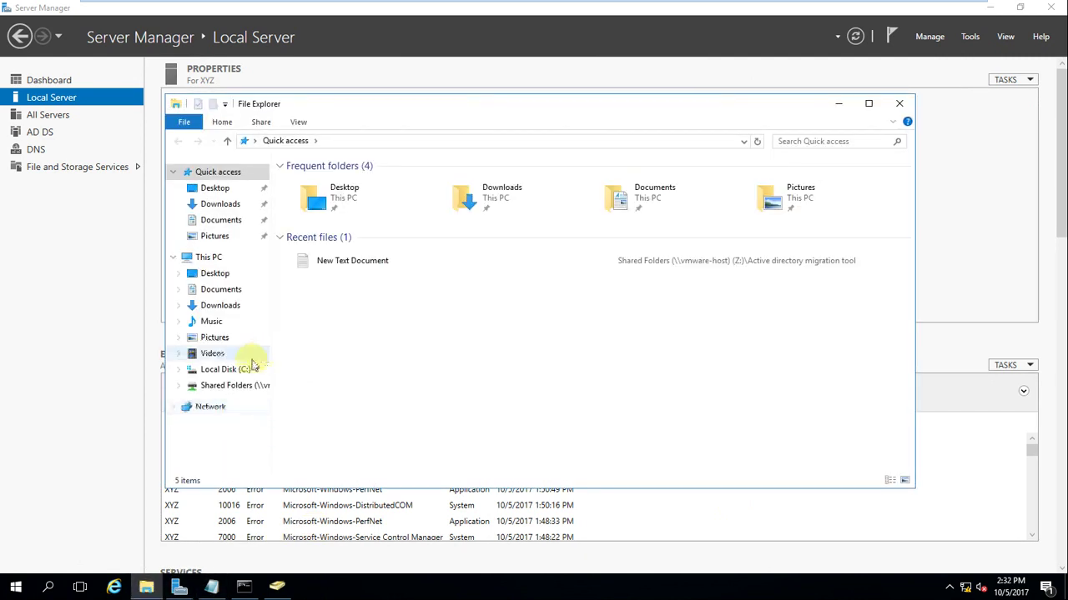
click(246, 385)
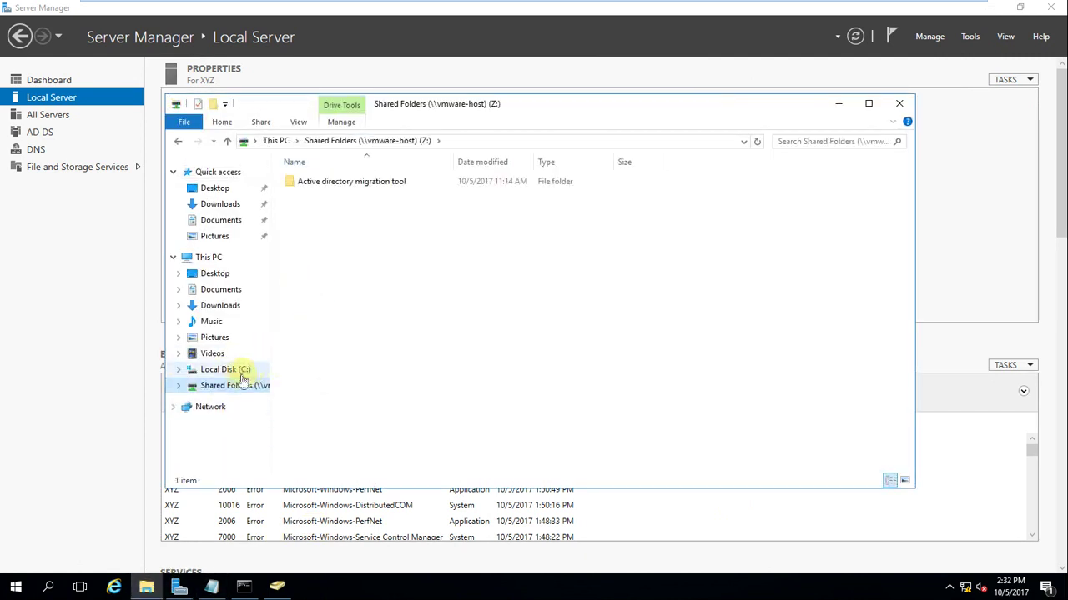
click(241, 370)
double_click(301, 181)
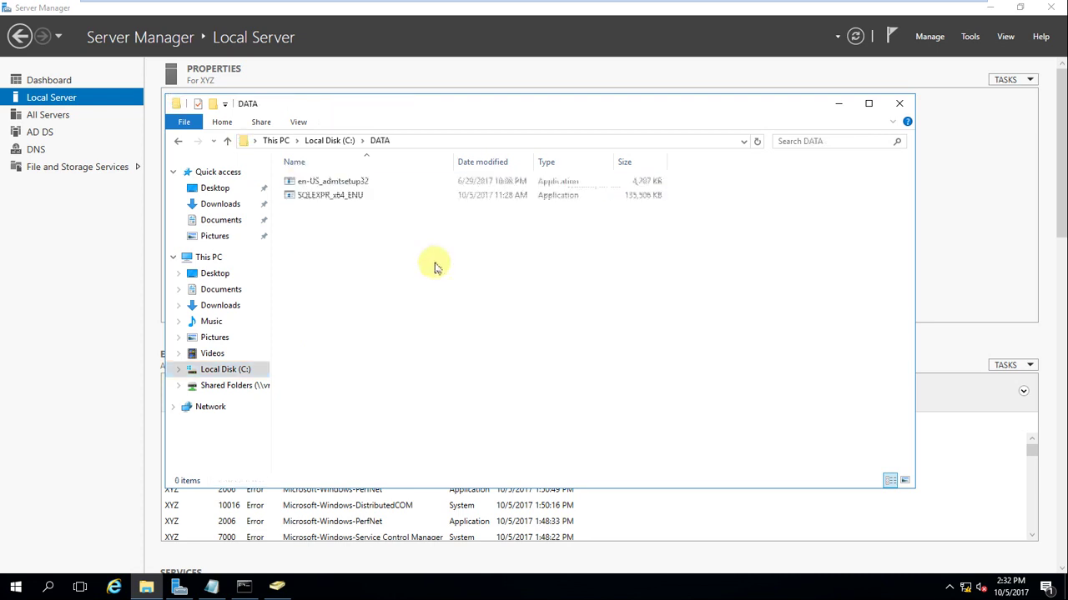
double_click(357, 182)
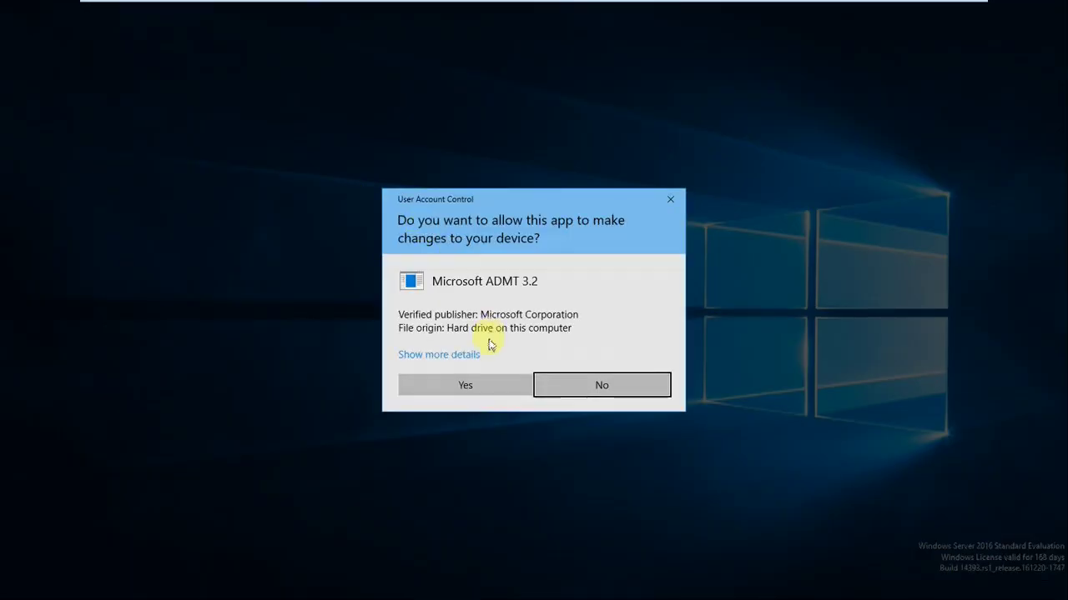
click(462, 386)
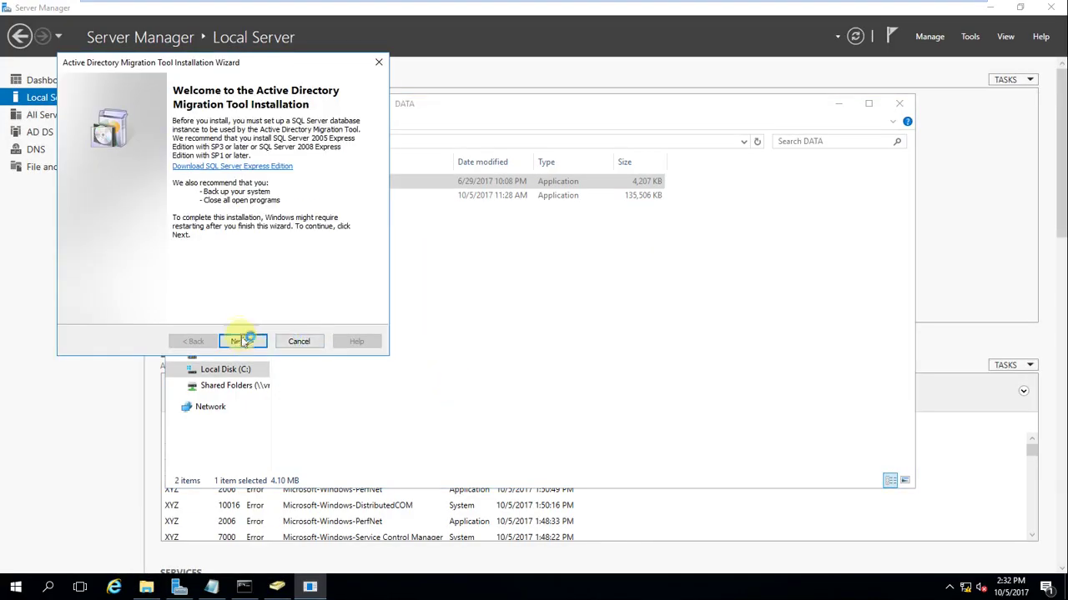
Accept the Active Directory Migration Tool license agreement and decline to join the Customer Experience Improvement Program
click(243, 341)
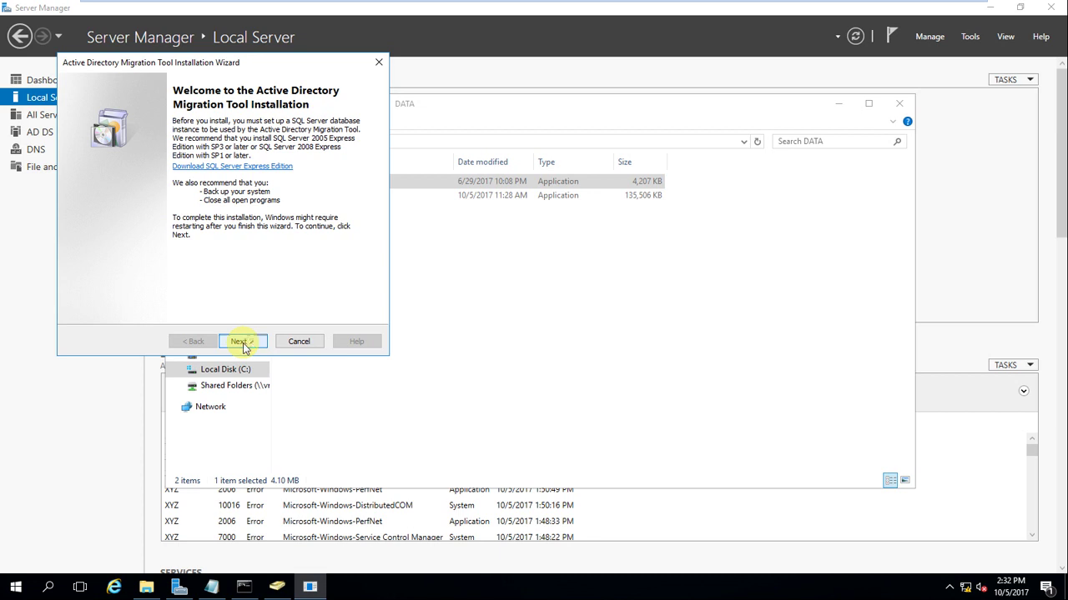
click(93, 267)
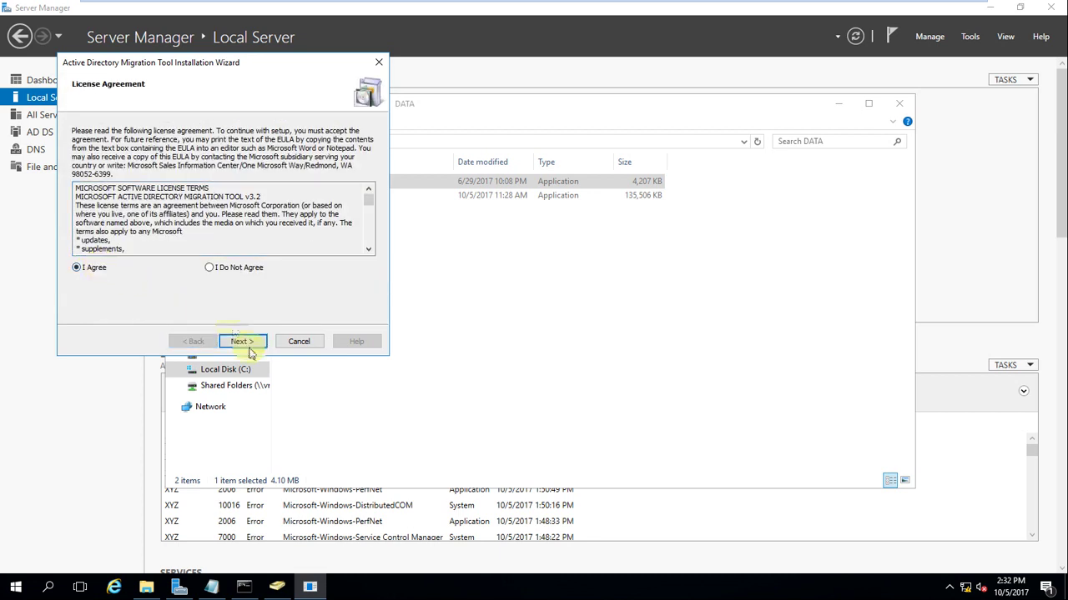
click(243, 342)
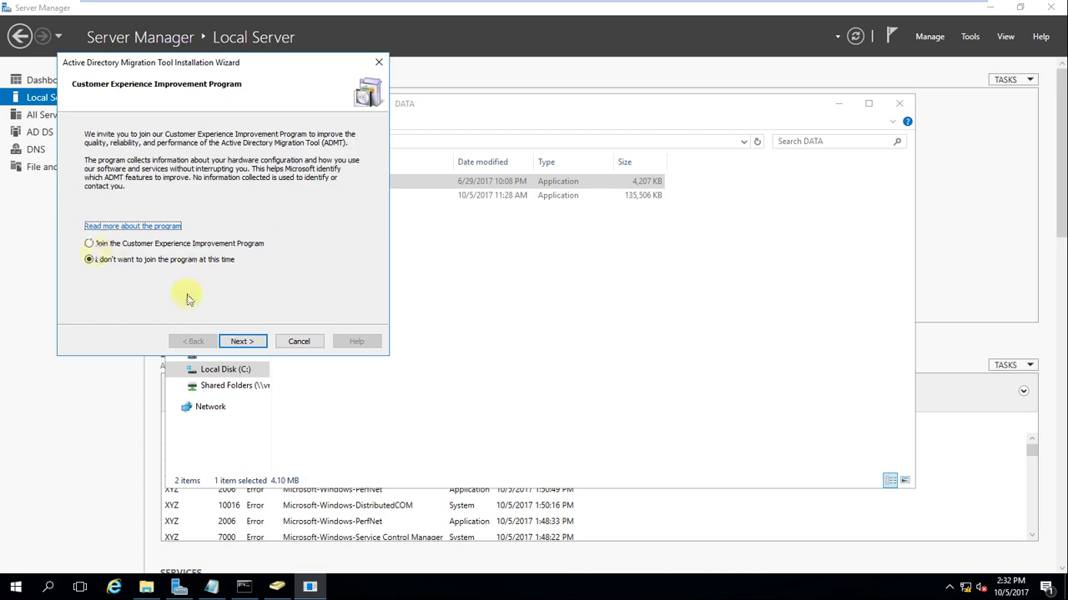
click(253, 343)
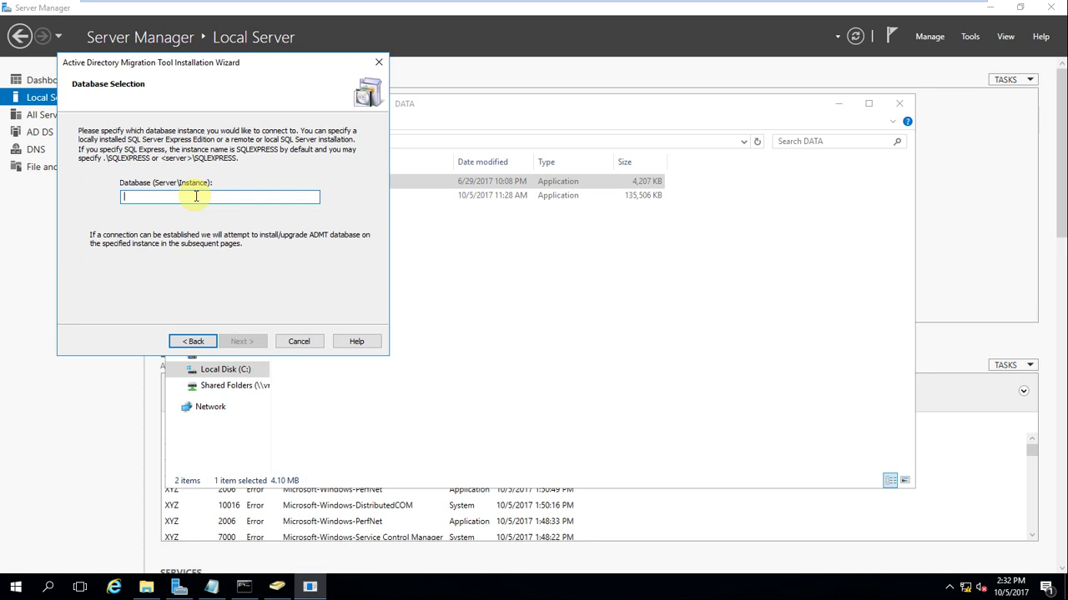
Copy \\xyz from the Notepad document into the installation wizard's Database (Server\Instance) field
click(211, 587)
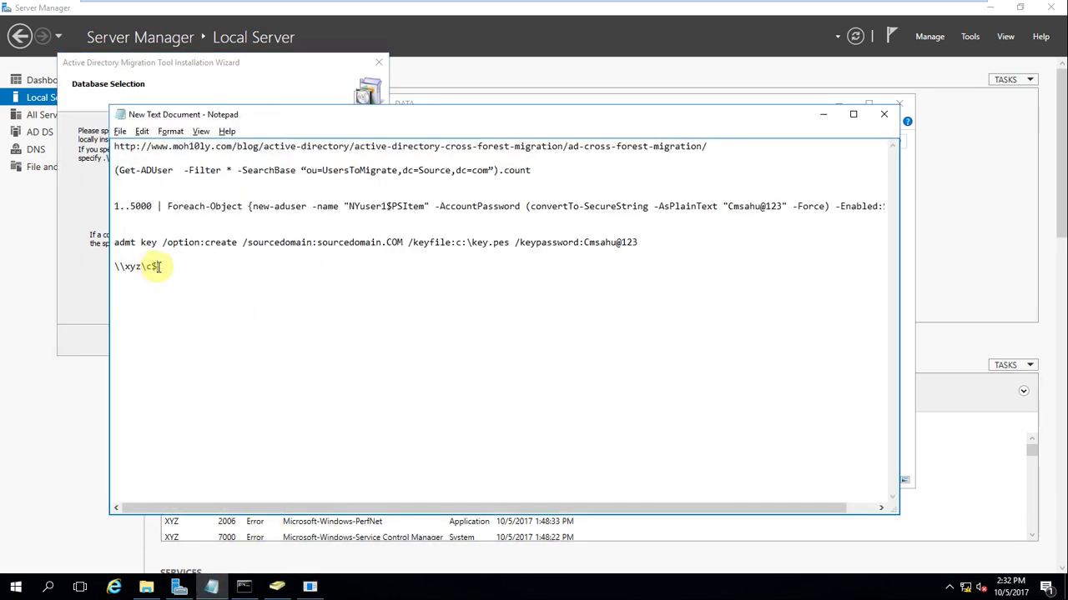
drag(143, 266, 112, 267)
key(ctrl+c)
click(104, 274)
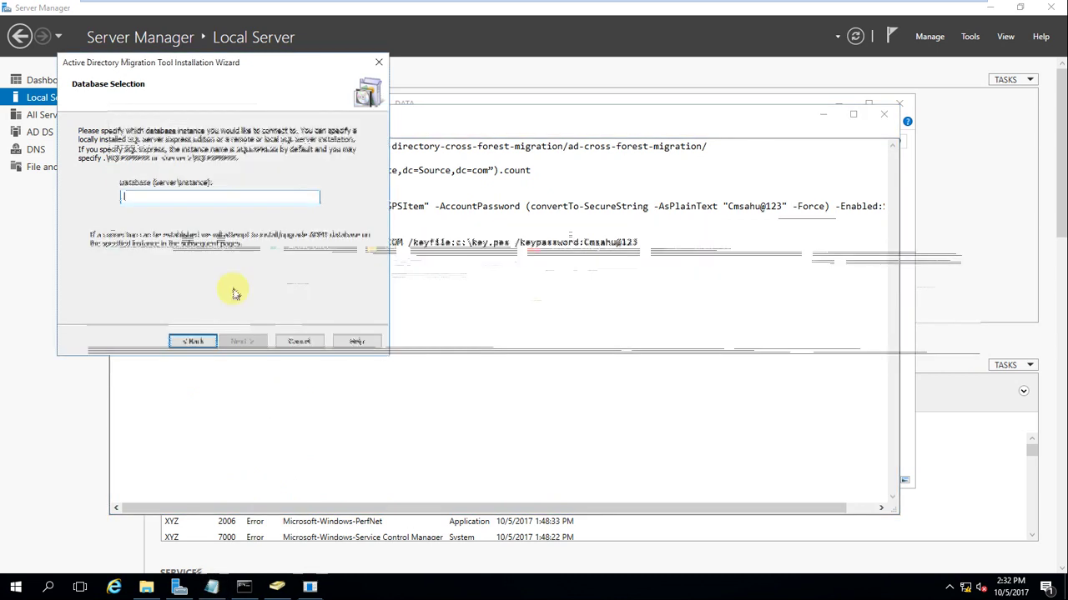
key(ctrl+v)
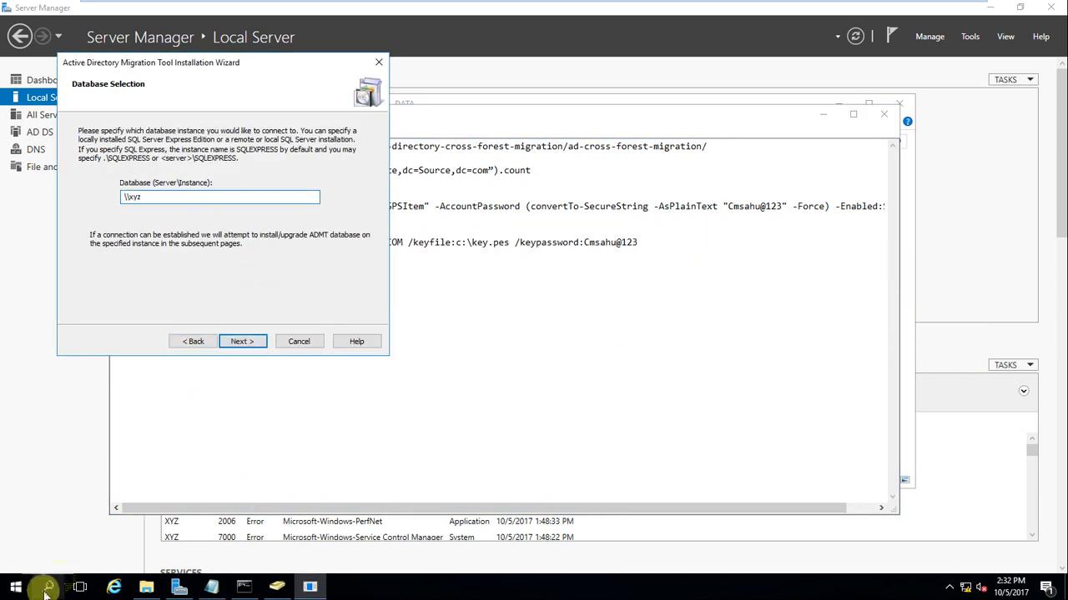
Open a new Command Prompt and run hostname to check the server's name
click(243, 586)
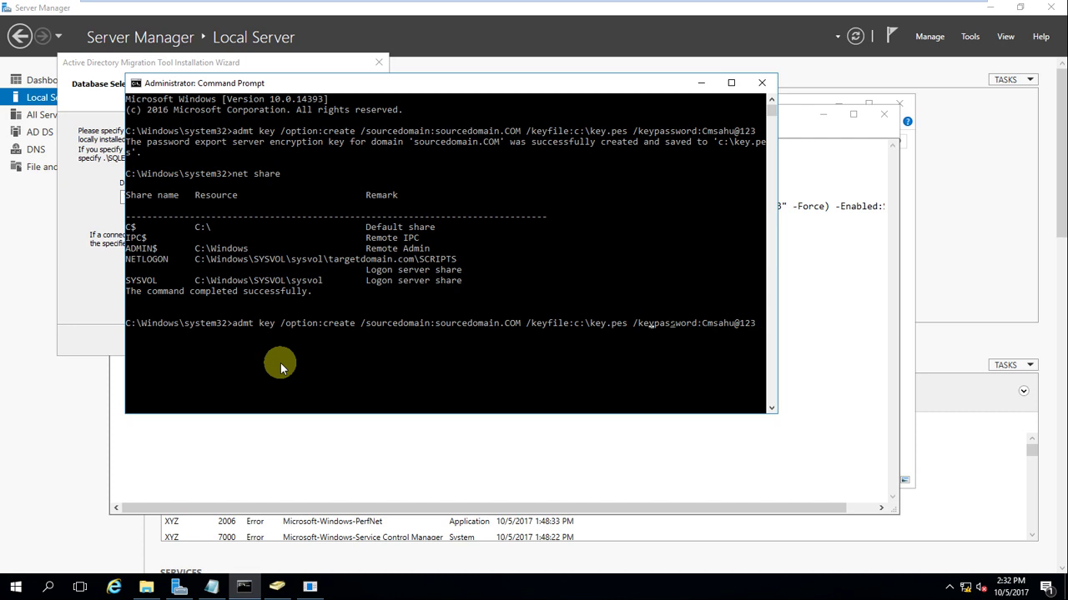
key(super+r)
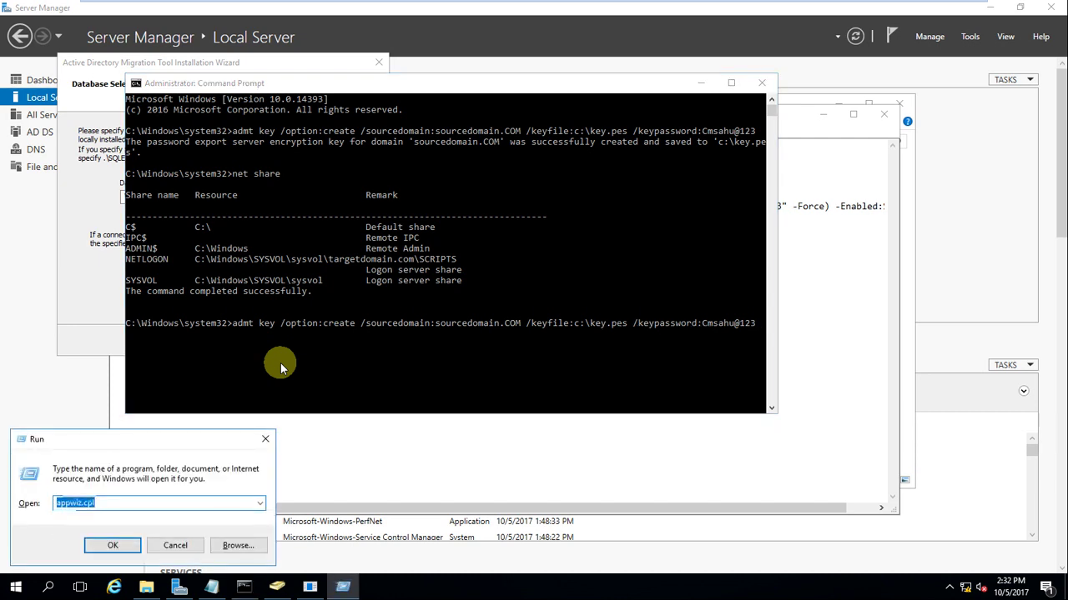
text(cmd)
key(Return)
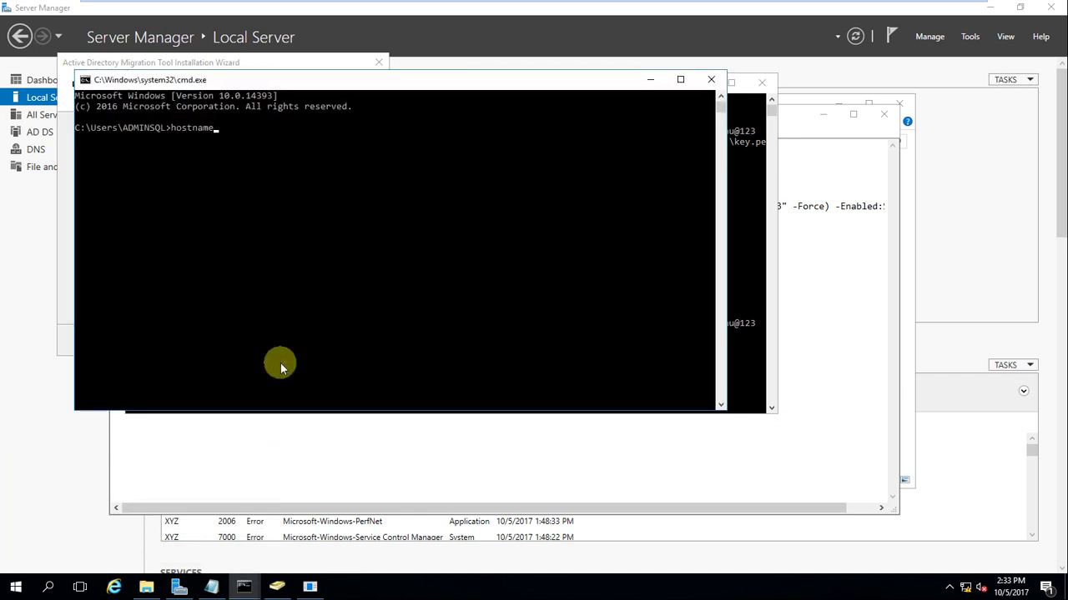
text(hostname)
key(Return)
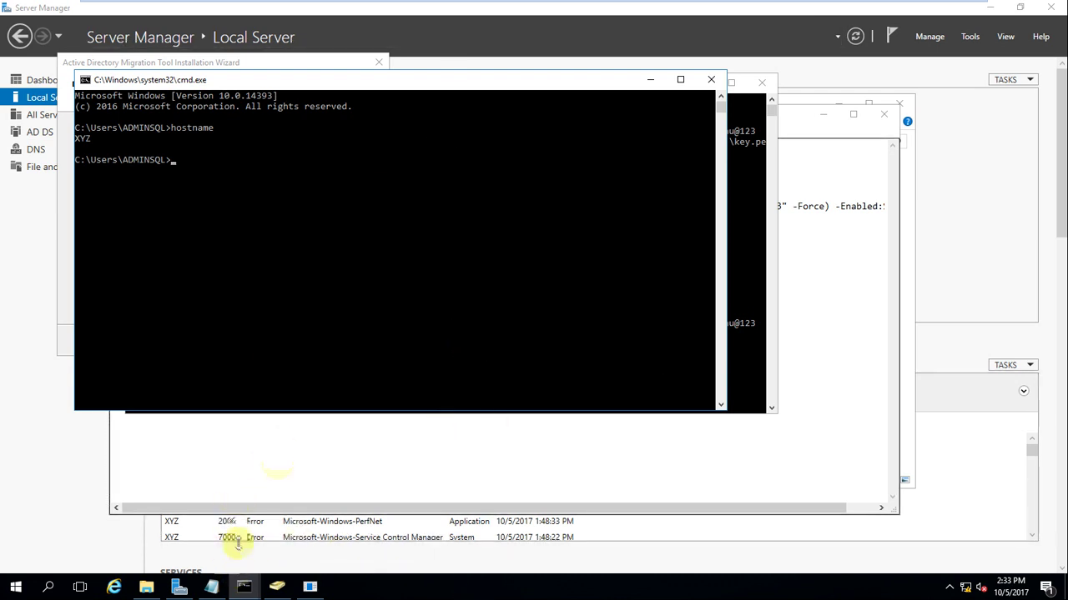
Replace the wizard's Database (Server\Instance) entry with the server name xyz, copied from the Notepad document, followed by its ADMT instance name
click(307, 584)
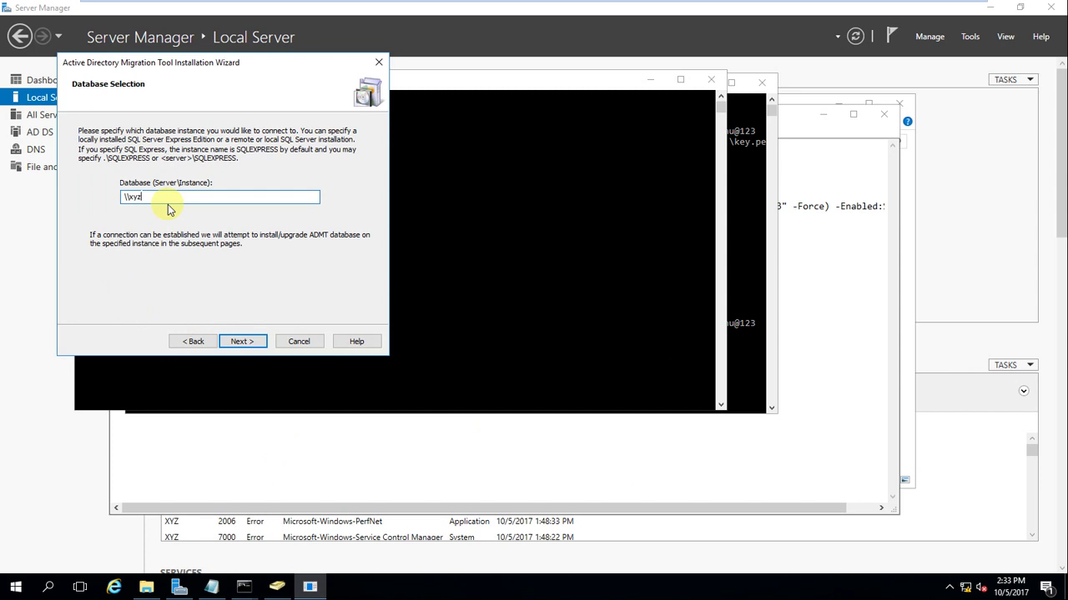
click(211, 586)
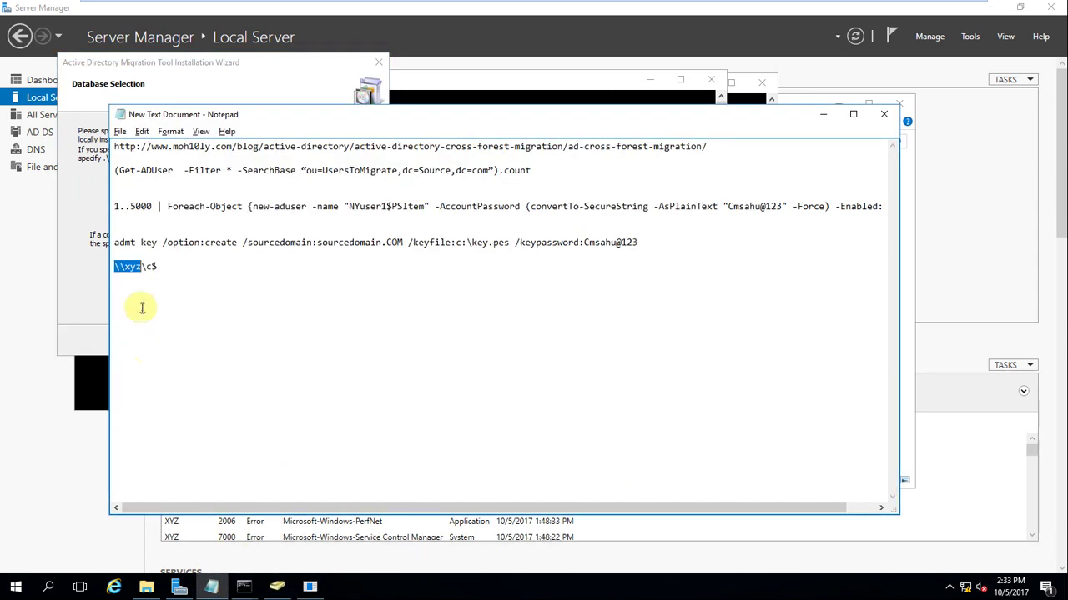
drag(147, 267, 114, 266)
key(ctrl+c)
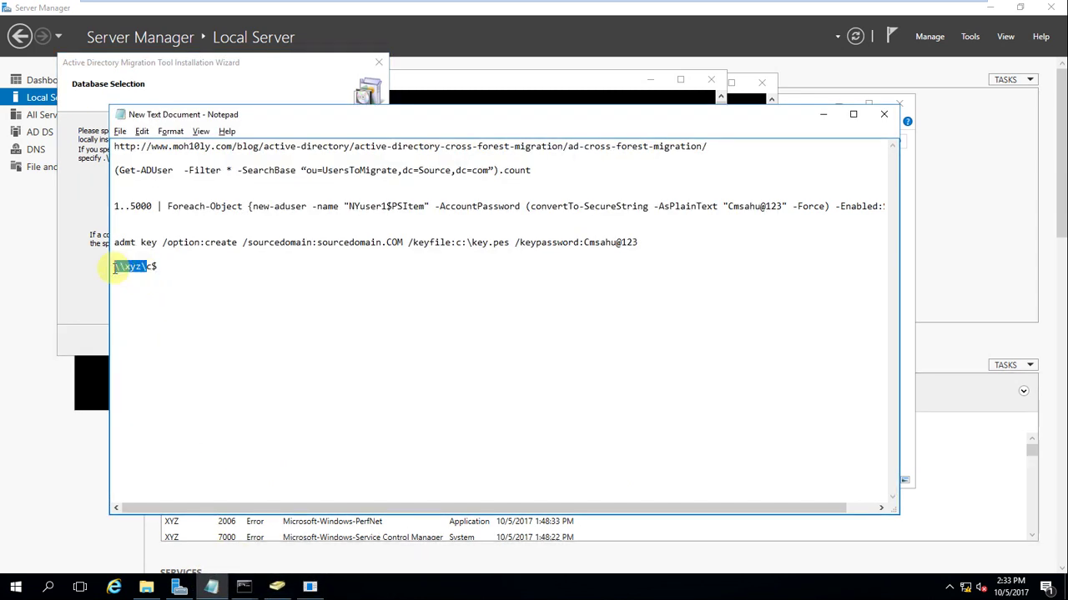
key(alt+Tab)
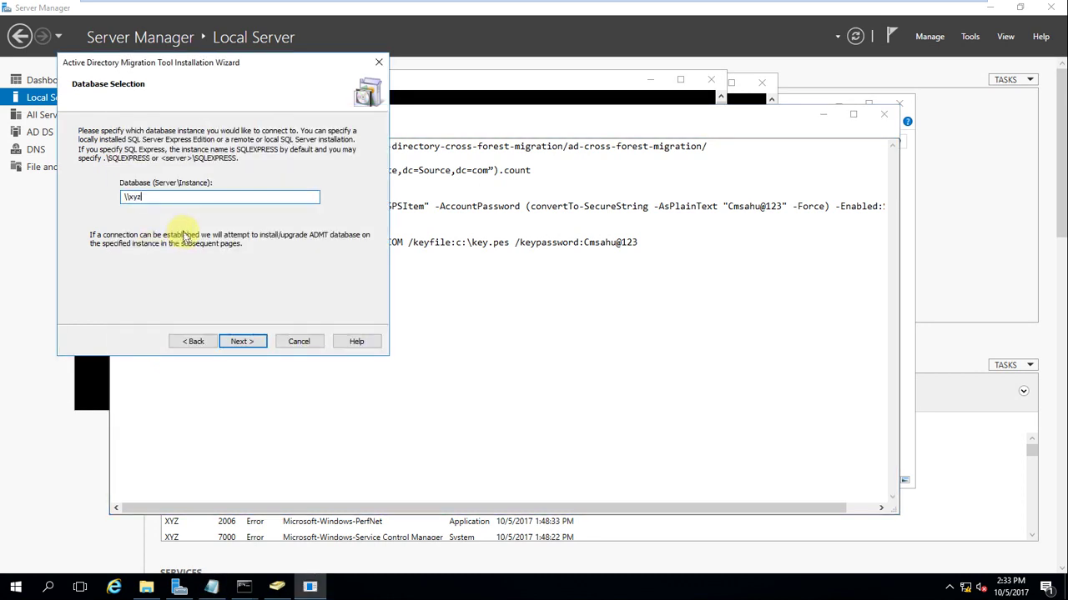
drag(160, 195, 75, 195)
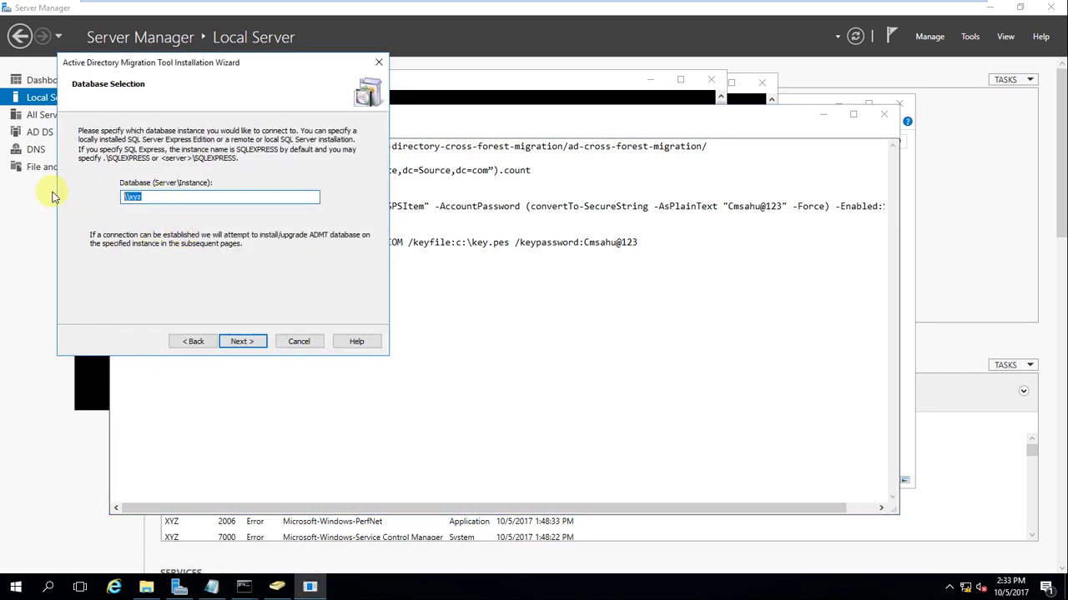
key(ctrl+v)
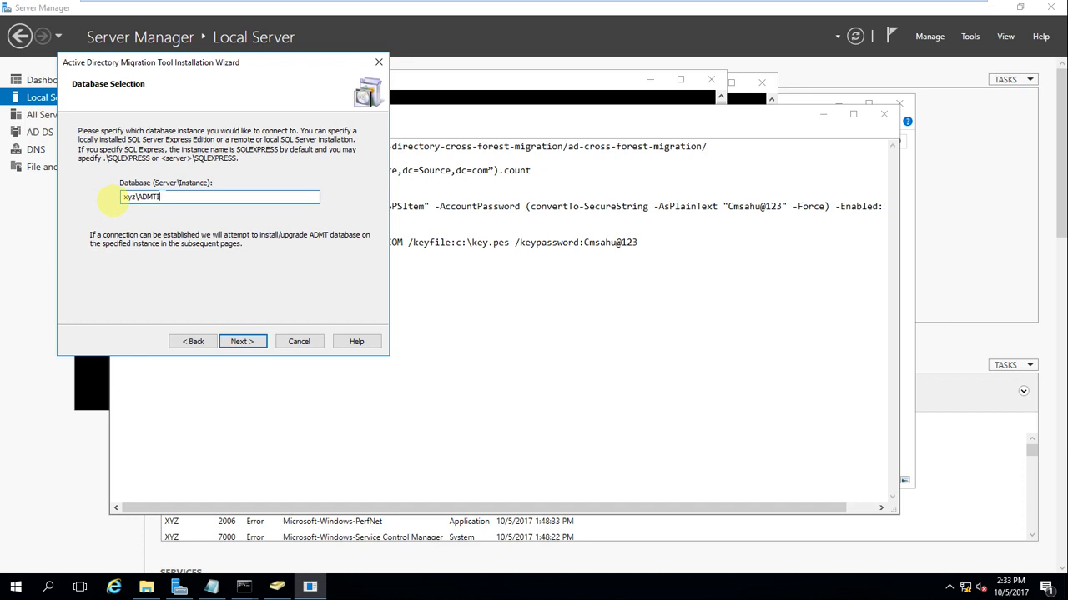
Connect to the specified database instance and complete the Active Directory Migration Tool installation
key(Return)
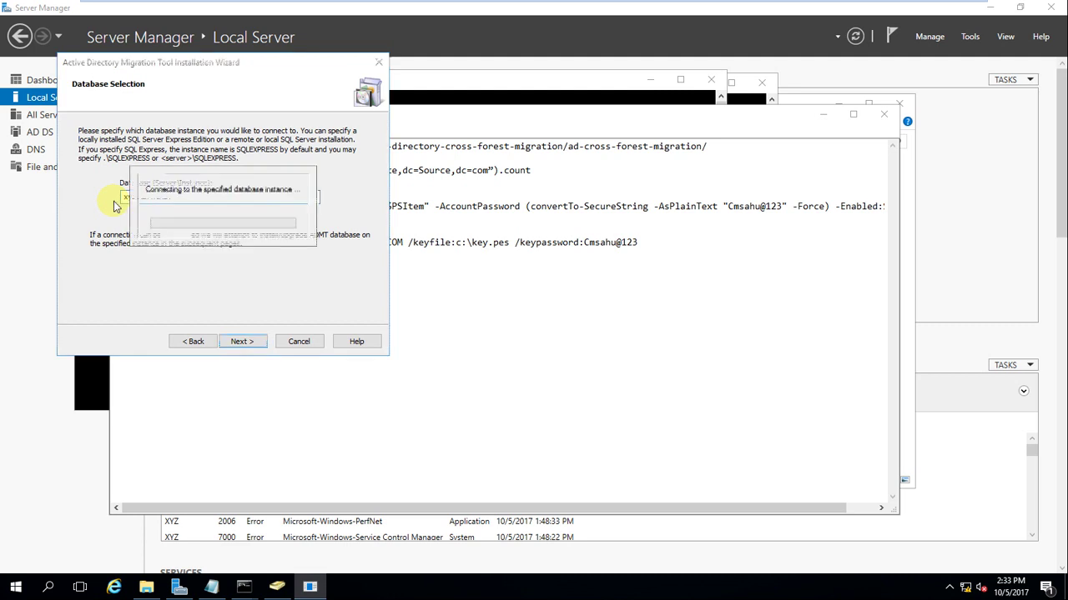
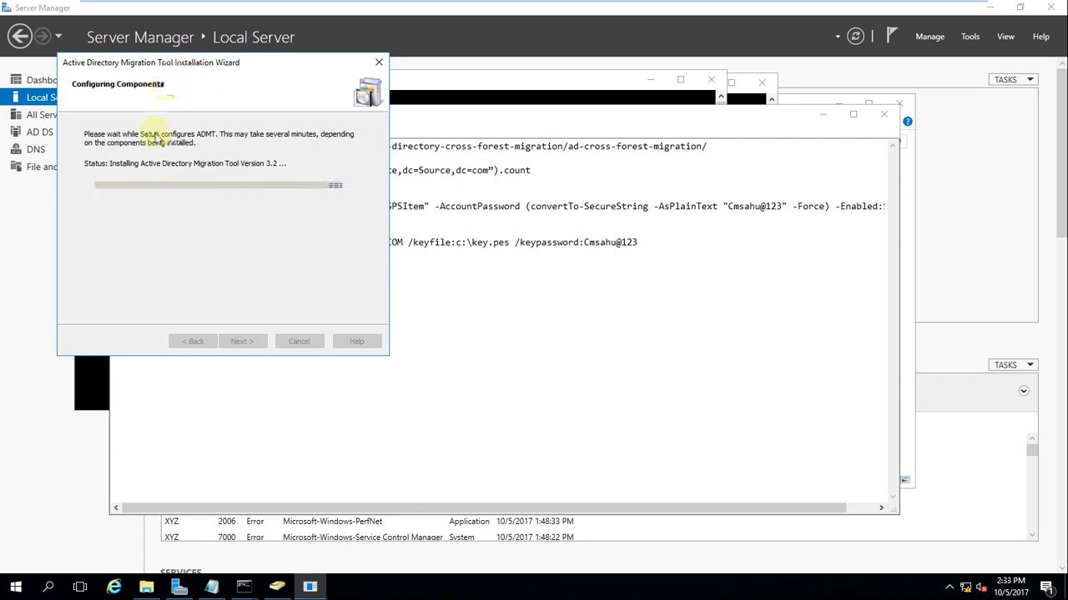
mouse_move(406, 6)
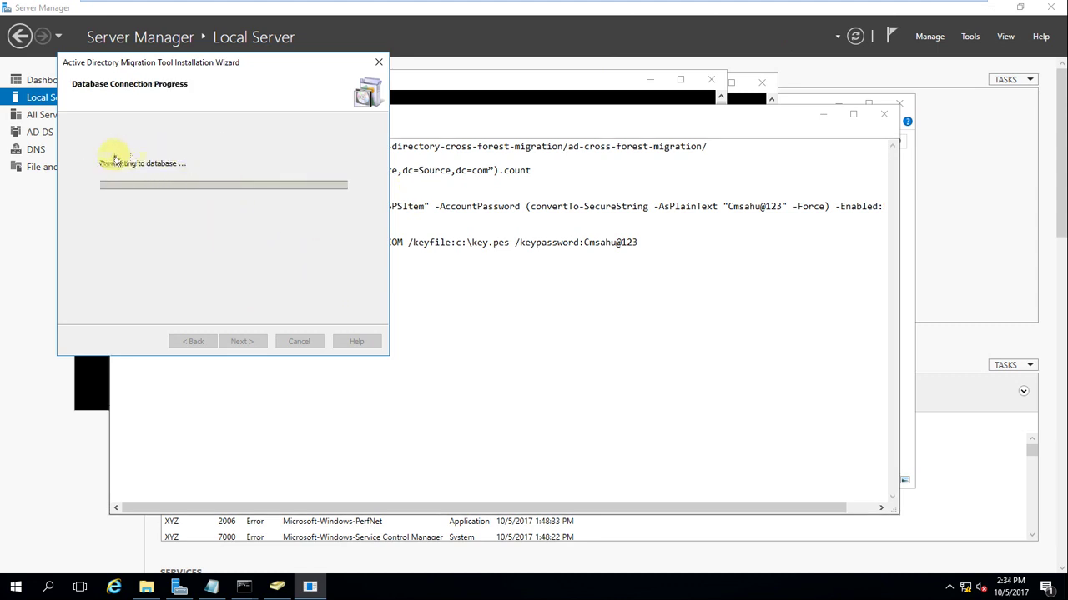
click(243, 342)
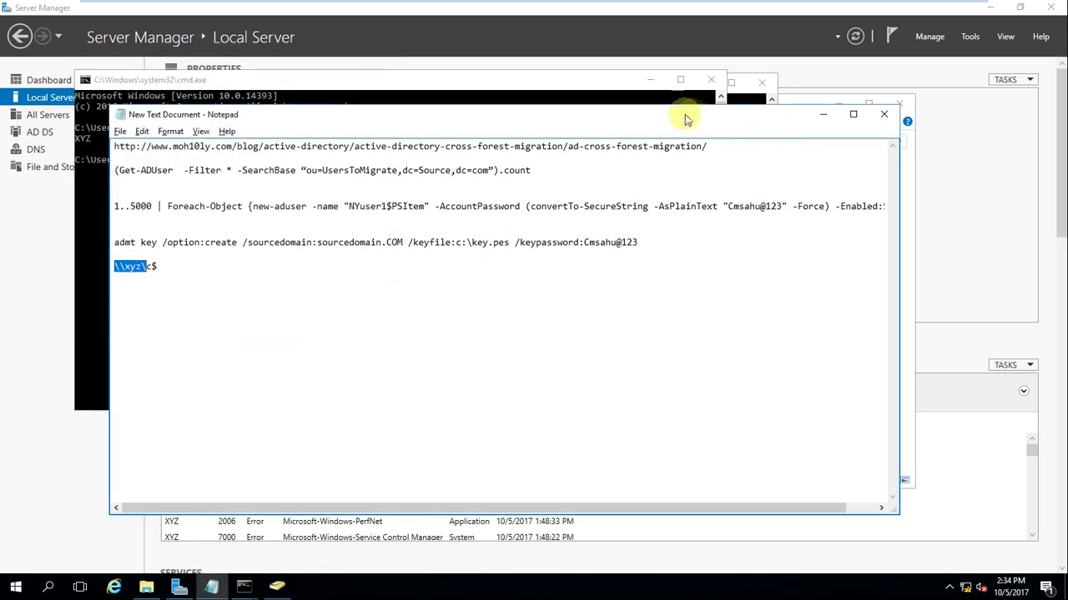
In the administrator Command Prompt, run admt key /option:create for sourcedomain.COM with key file c:\key.pes and the key password
click(602, 83)
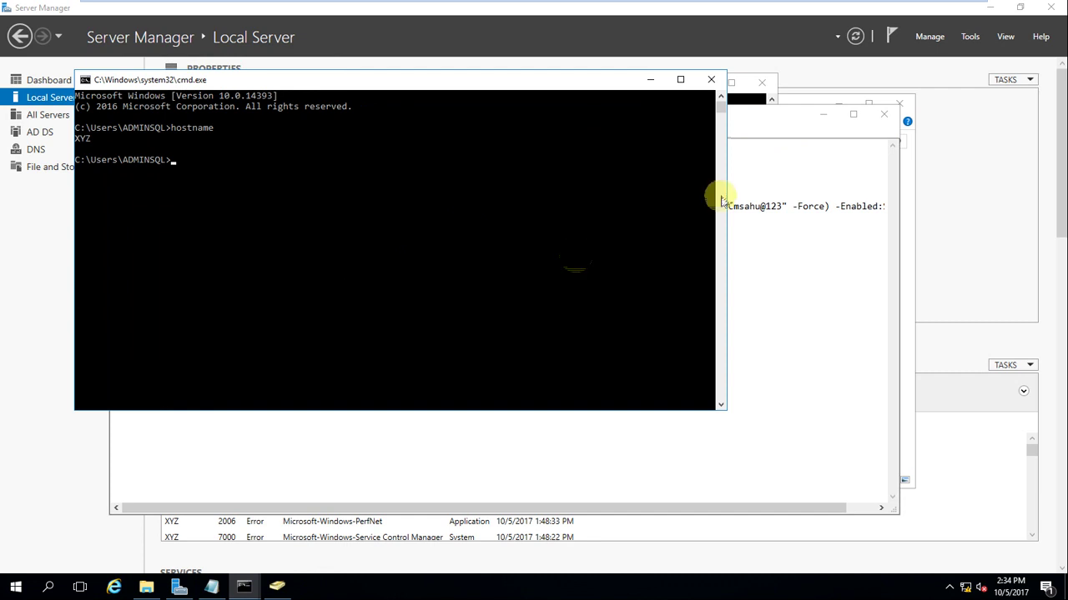
click(650, 79)
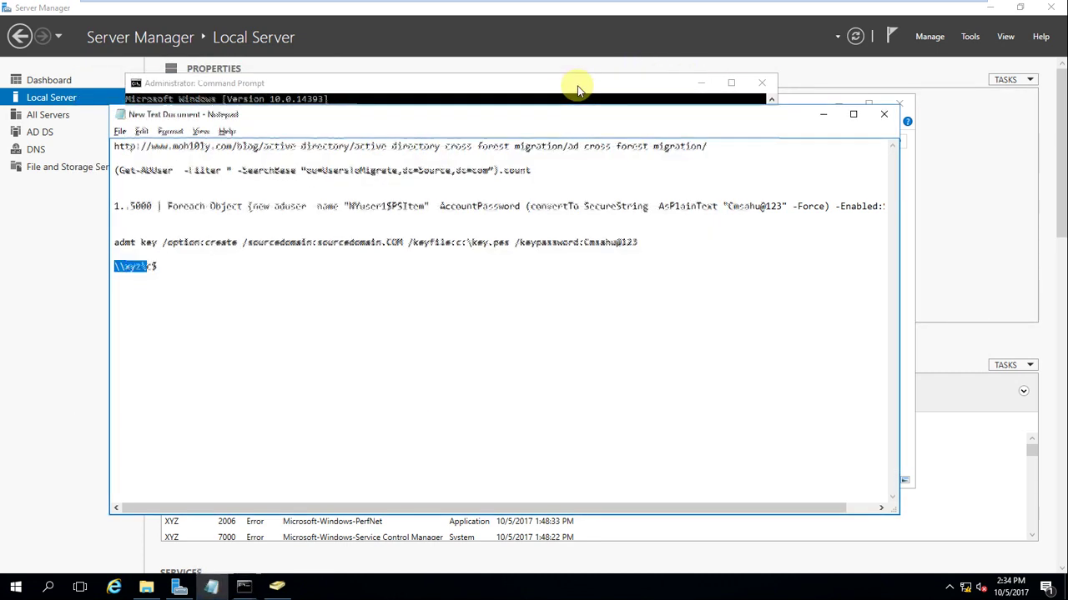
click(578, 86)
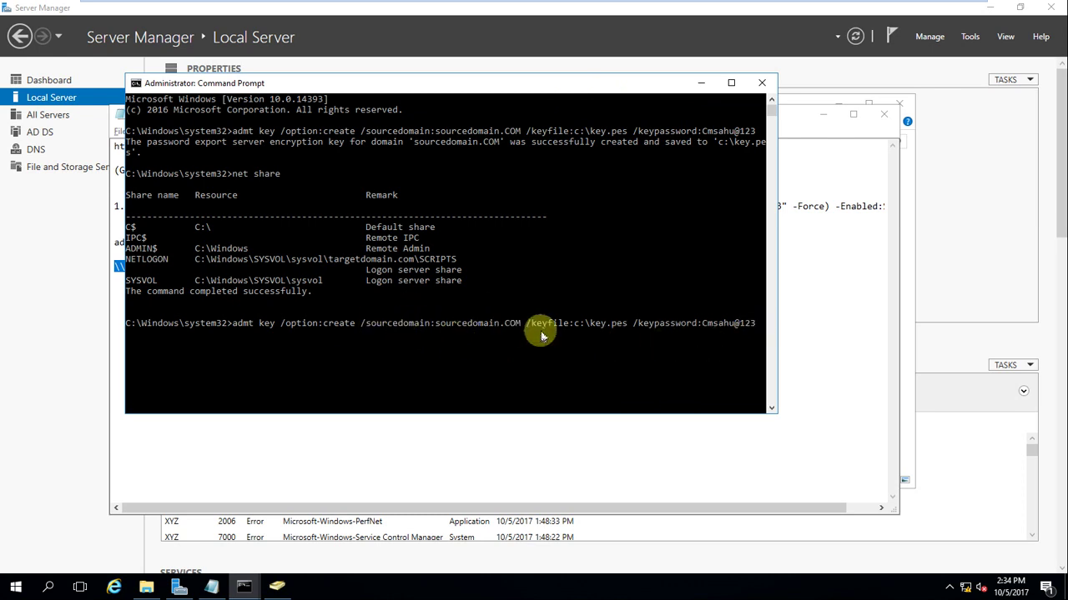
key(Return)
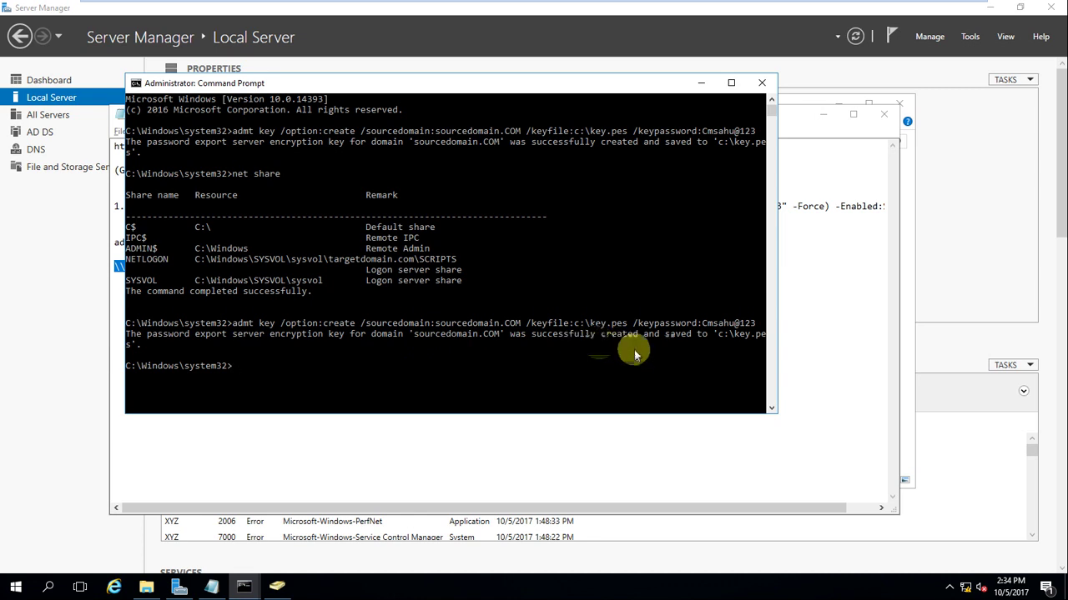
Check the root of Local Disk (C:) for the key.pes file, then minimize the File Explorer window
click(146, 587)
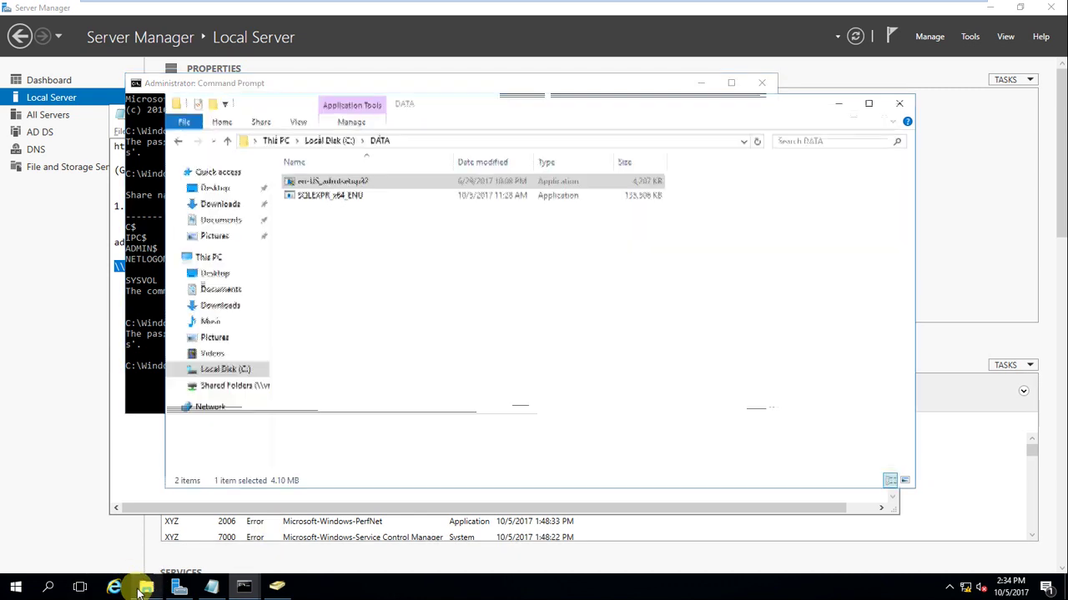
click(236, 371)
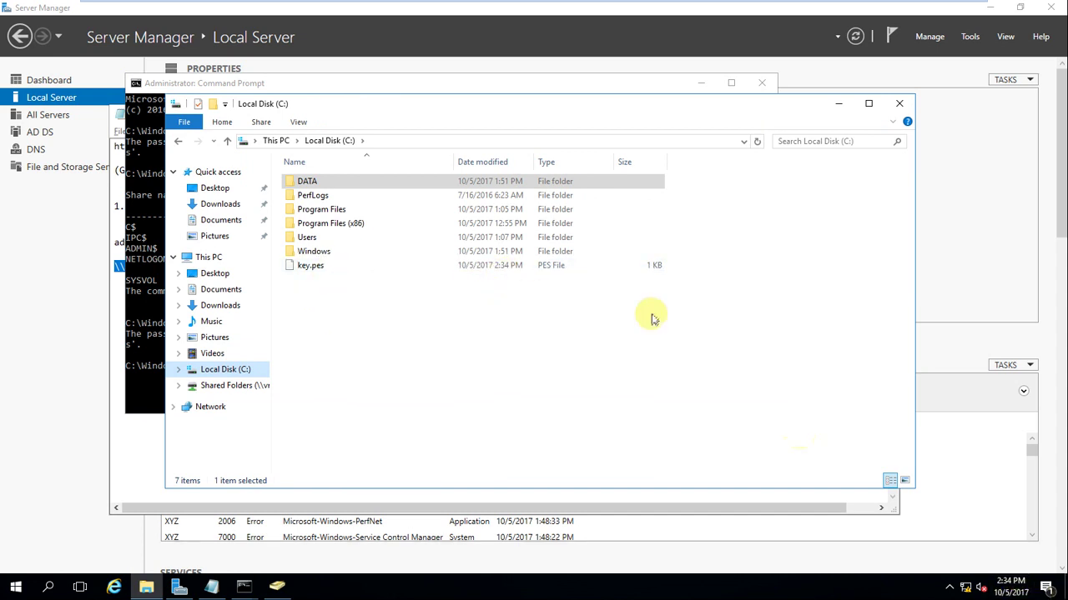
click(479, 268)
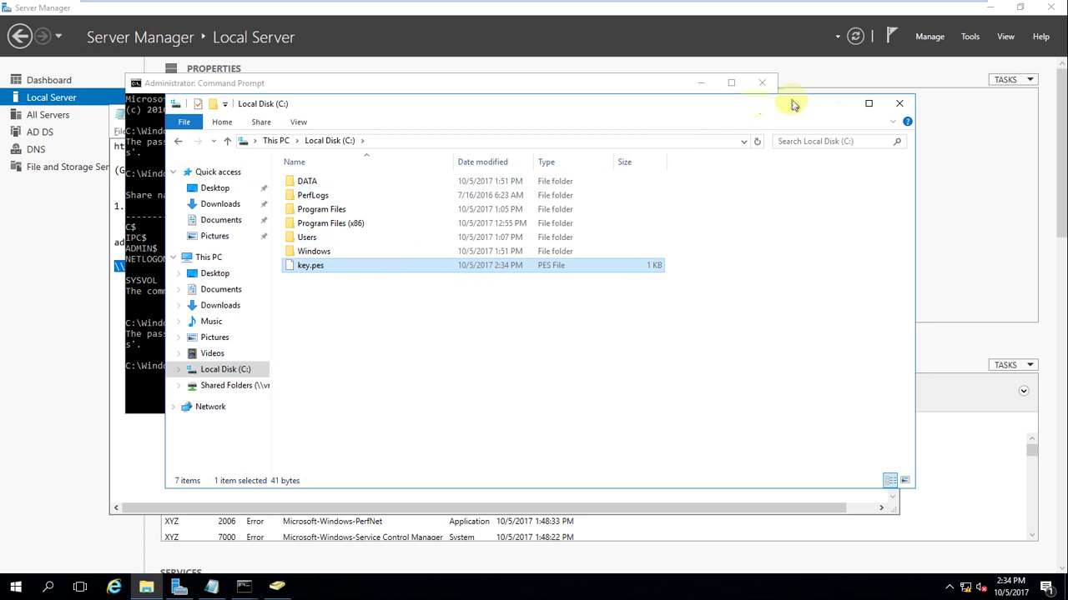
click(838, 103)
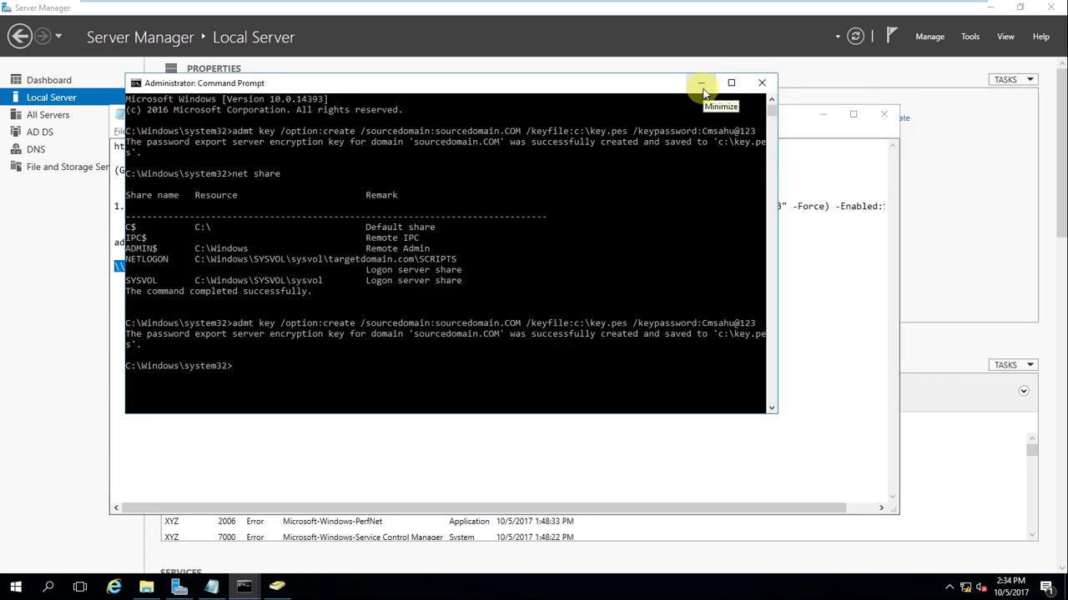
Switch to the Sourcedomain.com virtual machine, unlock it, and sign in as SOURCEDOMAIN\Administrator with the account password
mouse_move(615, 6)
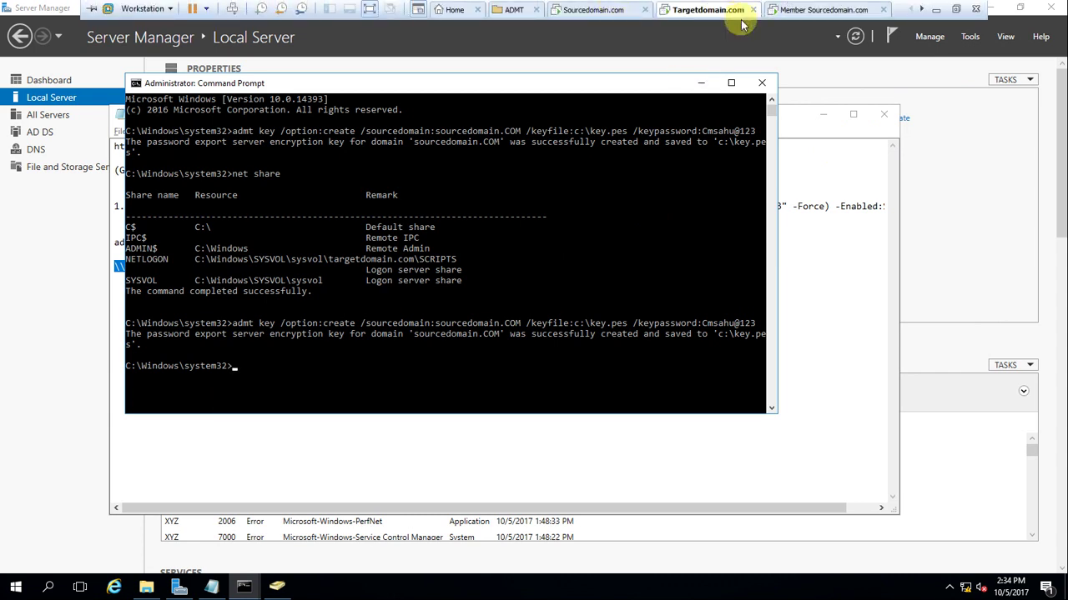
click(595, 10)
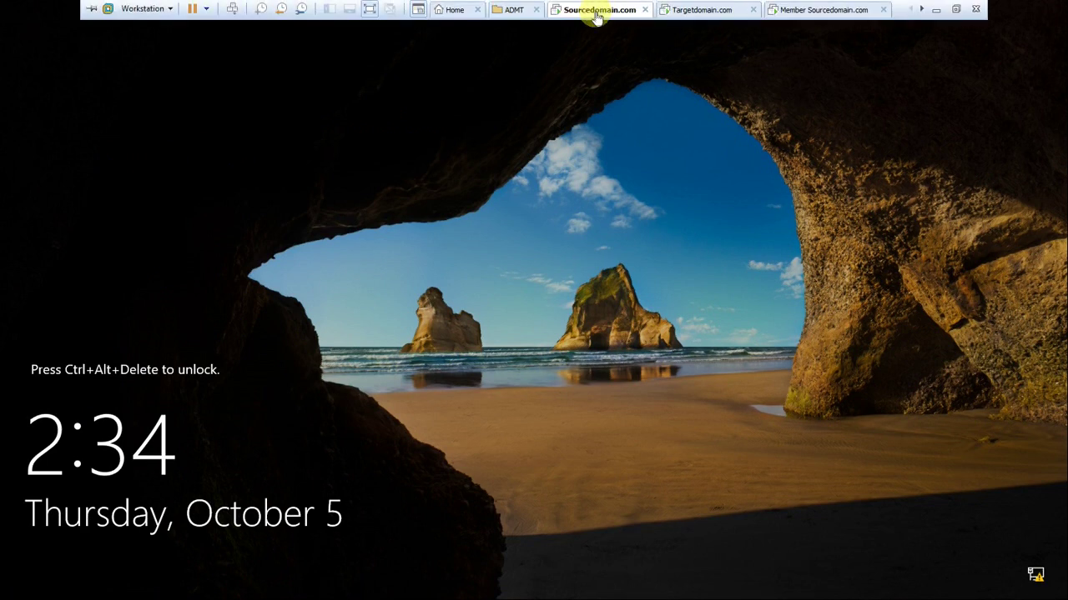
right_click(589, 9)
click(649, 89)
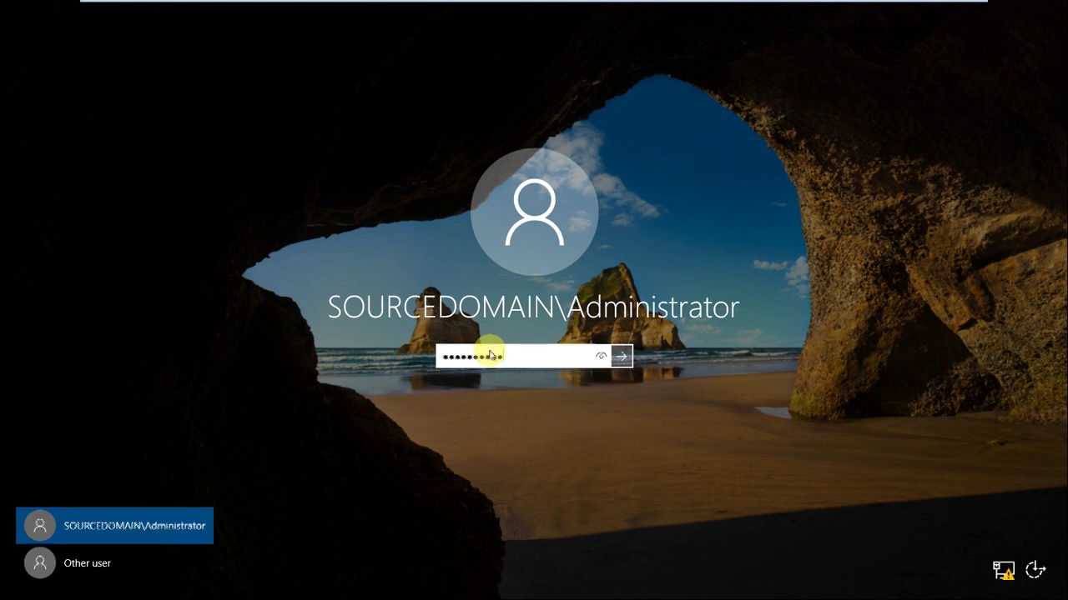
key(Return)
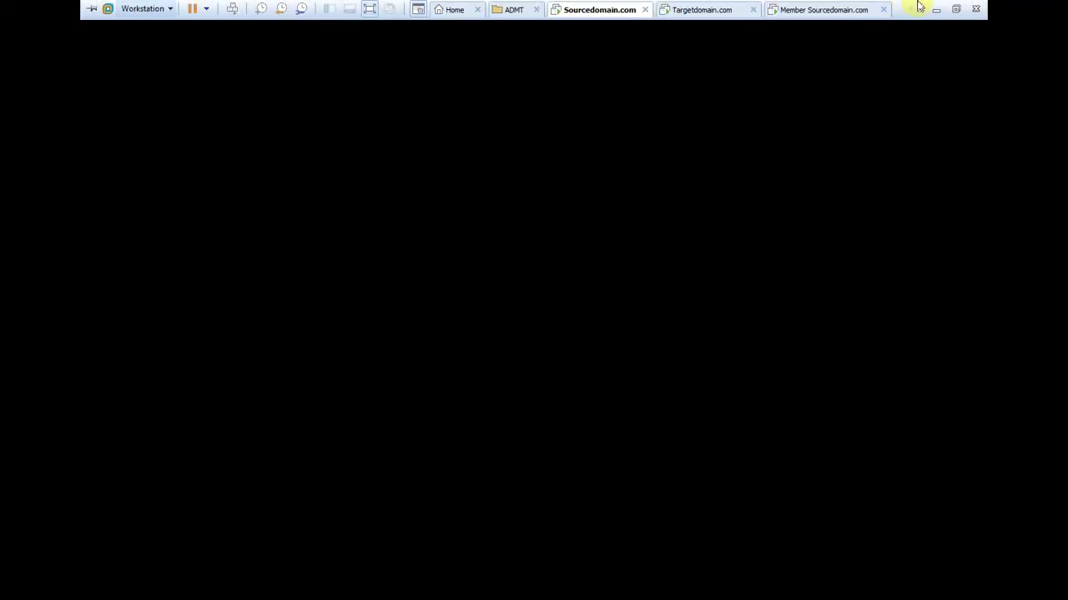
Return to the Sourcedomain.com virtual machine's desktop and minimize Server Manager
click(936, 10)
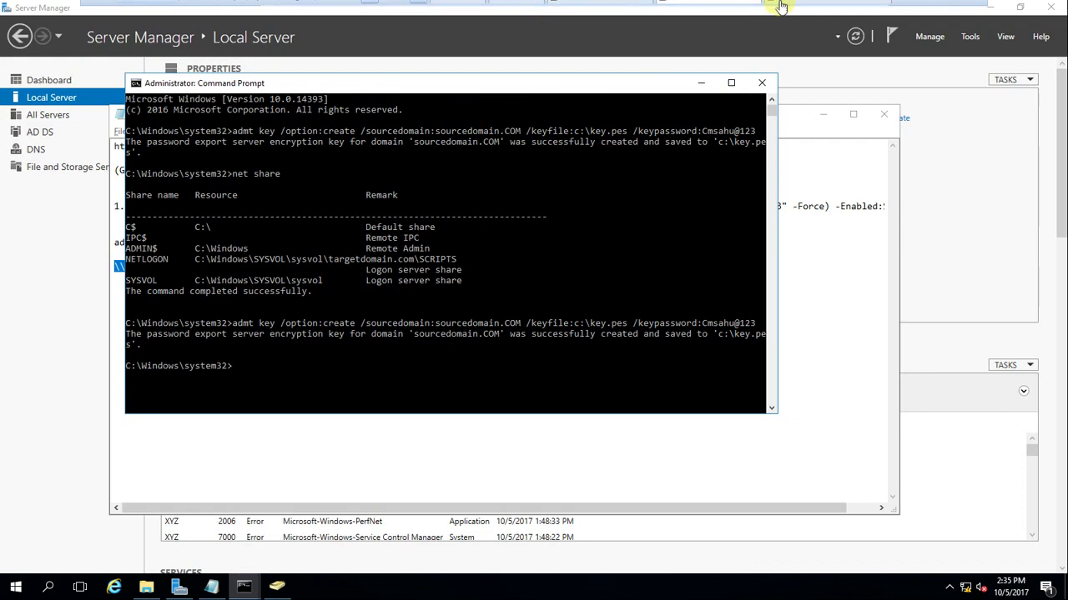
click(606, 9)
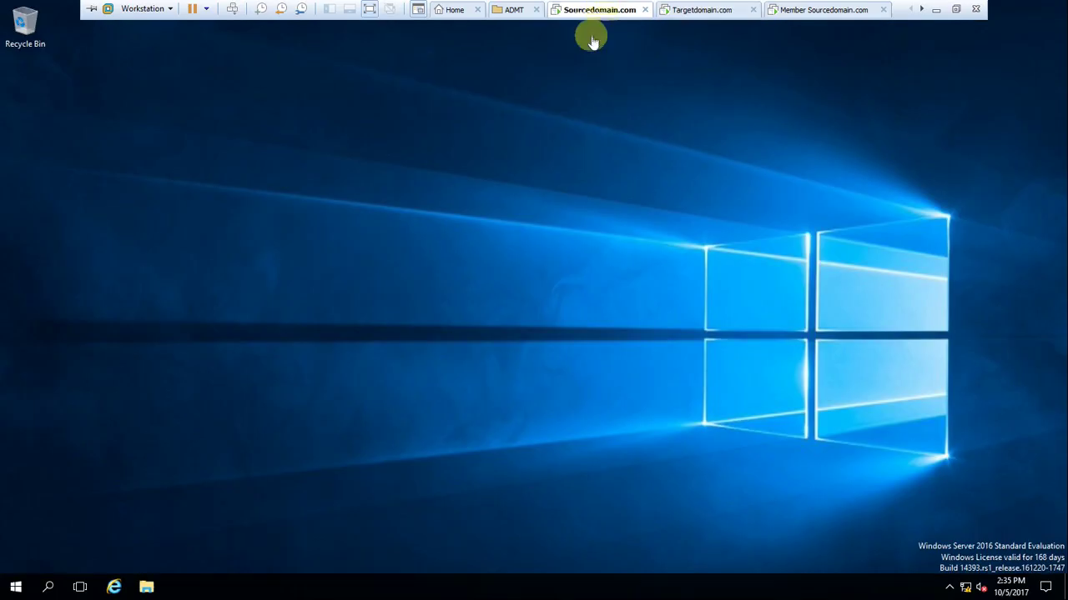
click(148, 570)
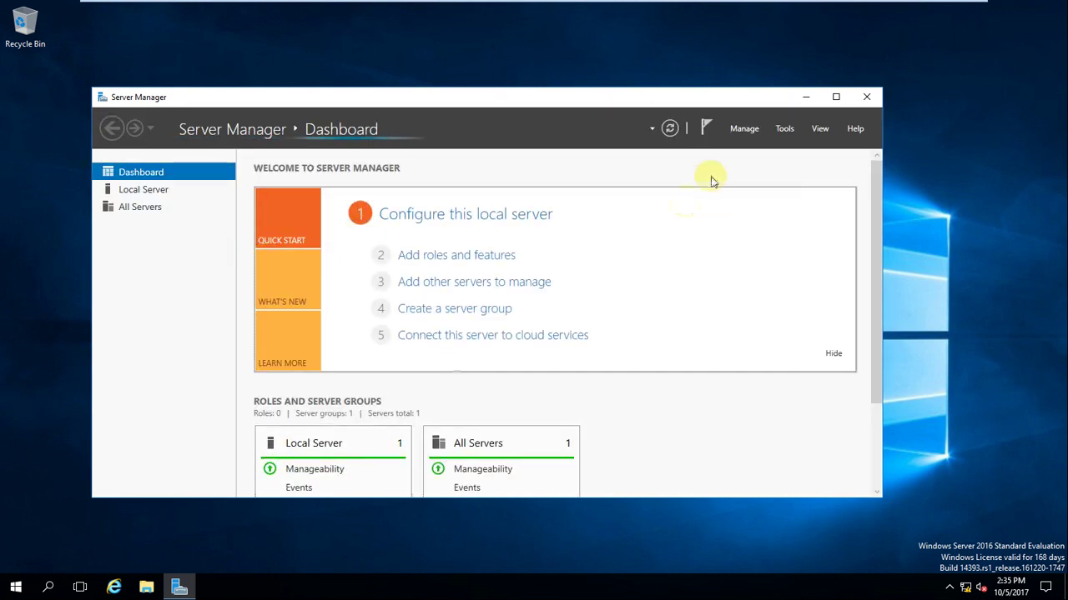
click(806, 97)
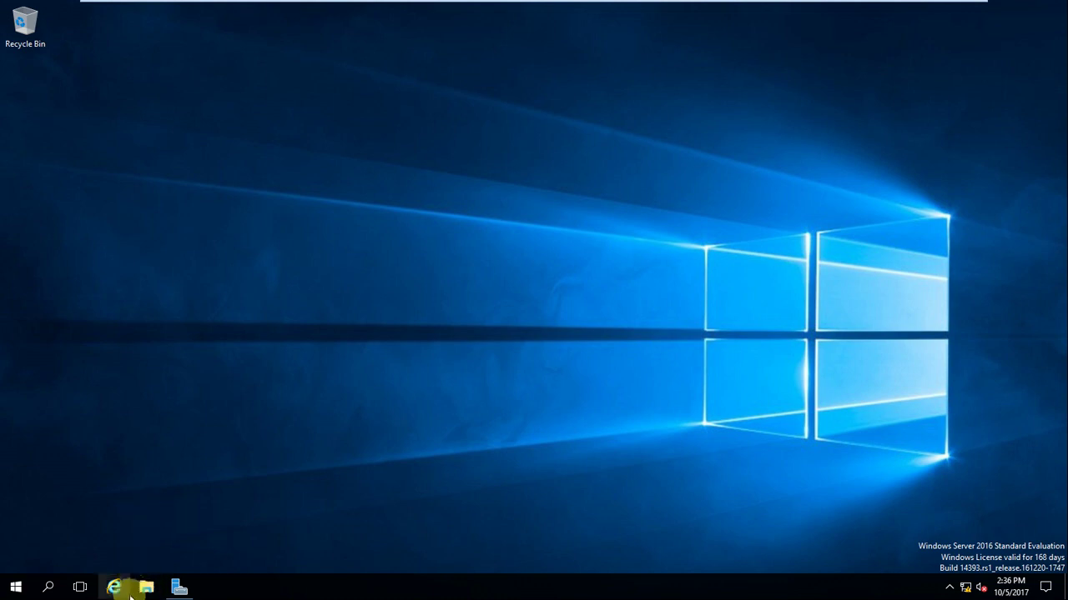
Open New Text Document from the Active directory migration tool folder on the Z: shared drive, dismissing the network discovery message
mouse_move(427, 5)
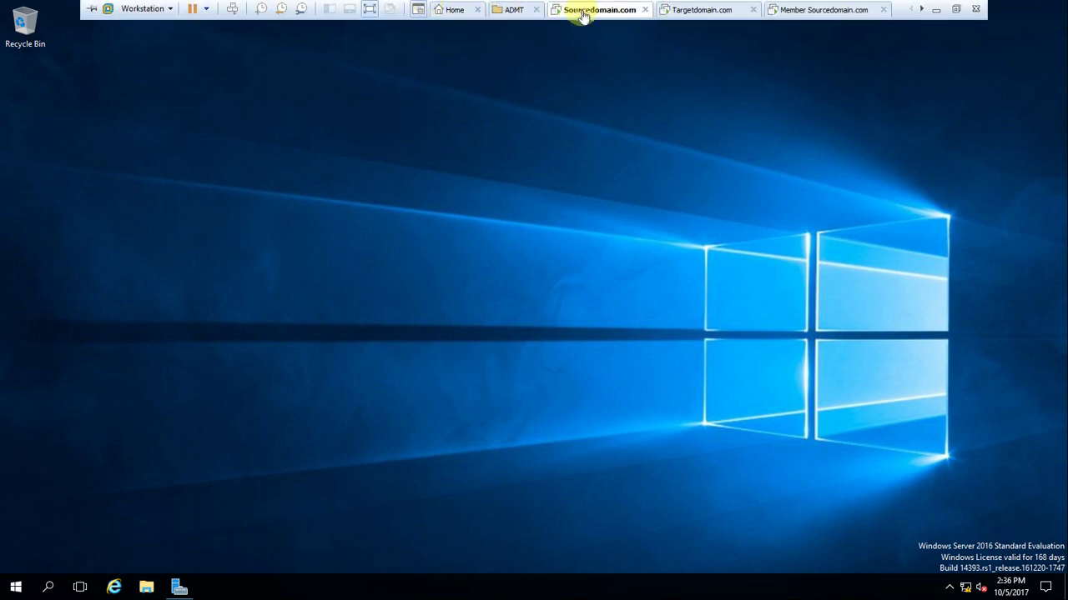
click(143, 577)
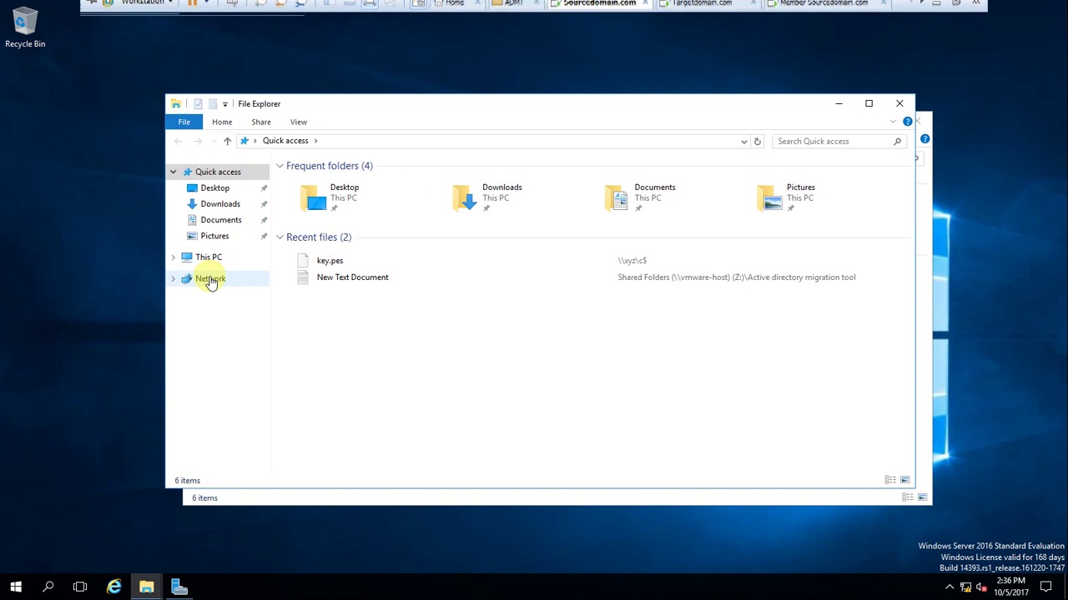
click(214, 257)
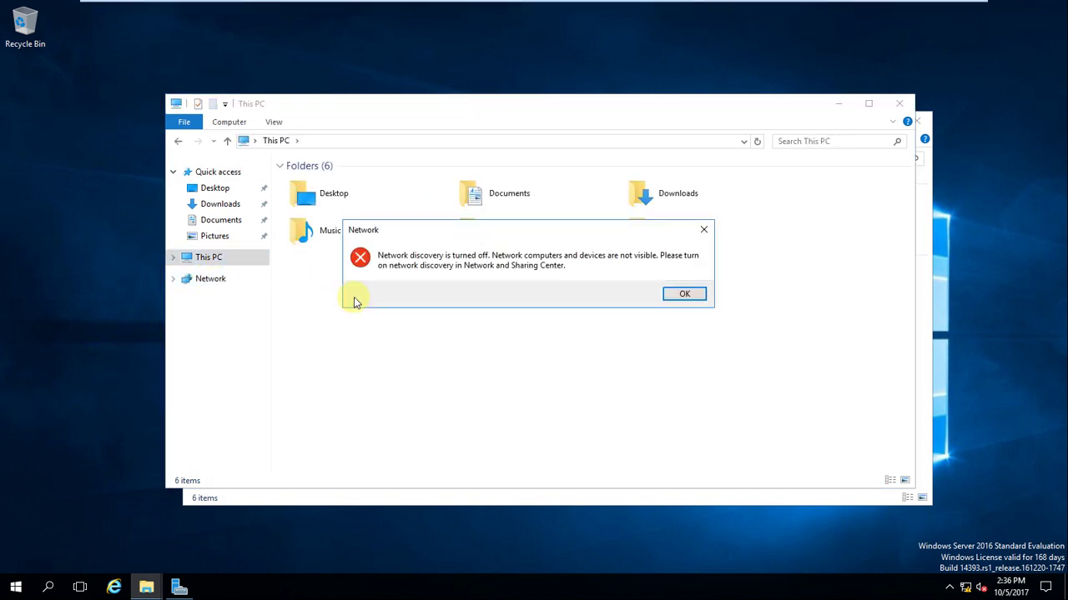
click(679, 295)
double_click(376, 350)
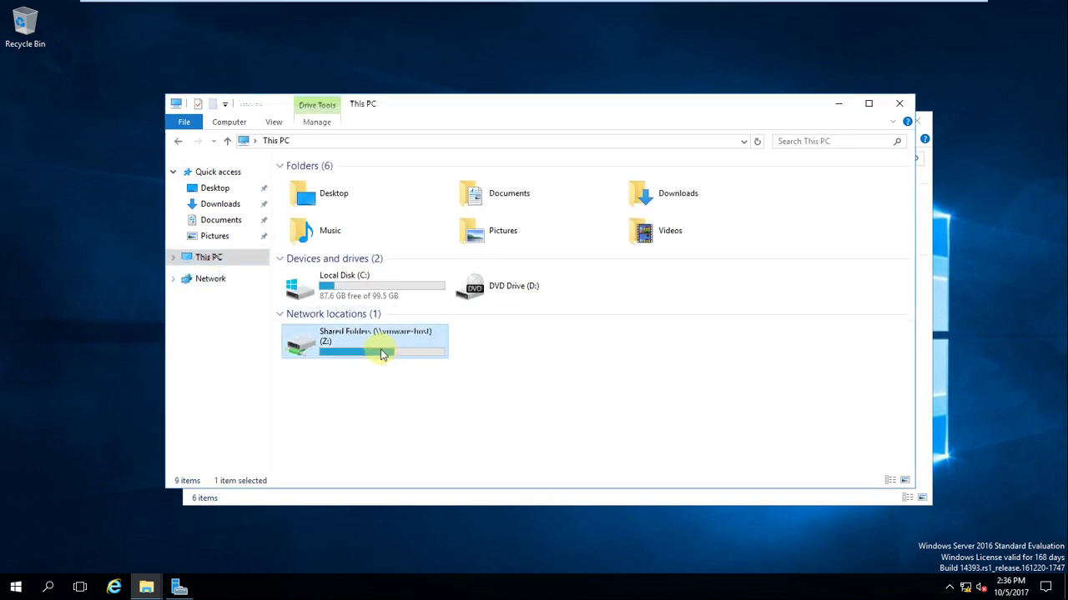
double_click(340, 182)
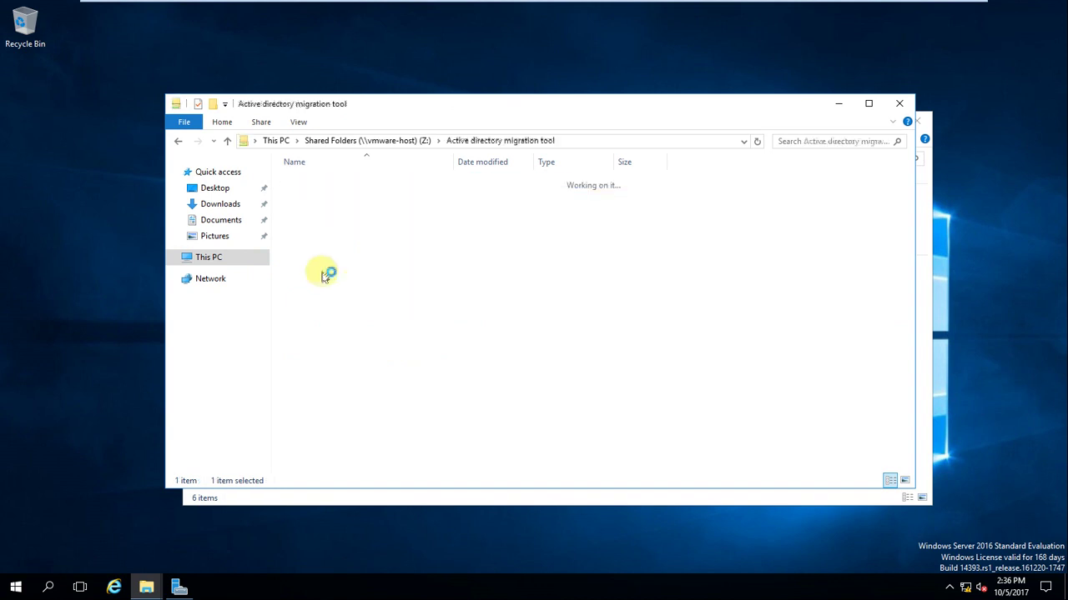
click(323, 322)
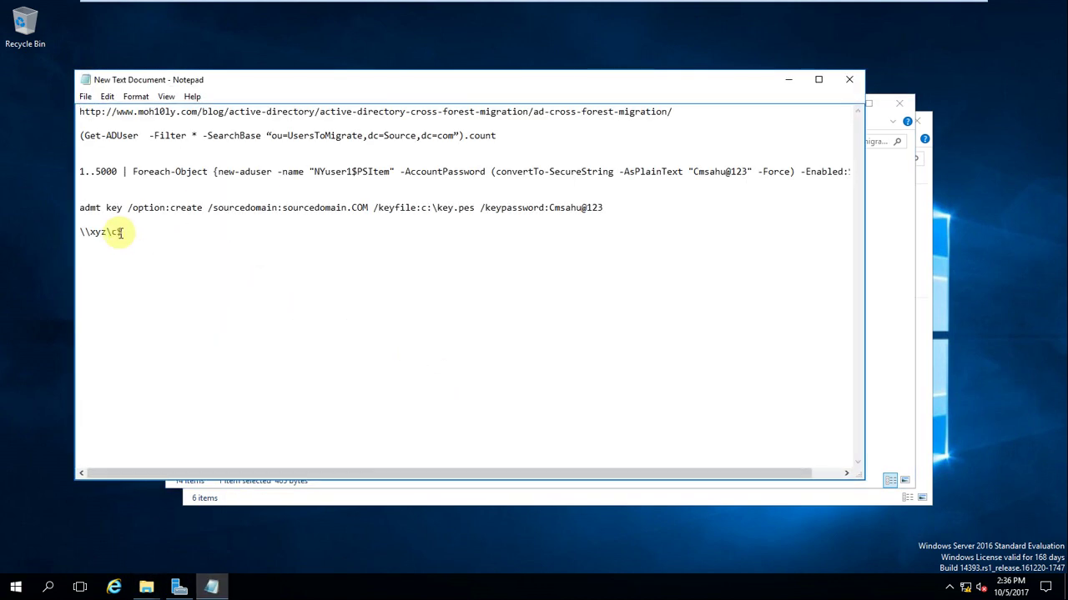
Copy the path \\xyz\c$ from the Notepad document and minimize Notepad
drag(121, 233, 79, 232)
key(ctrl+c)
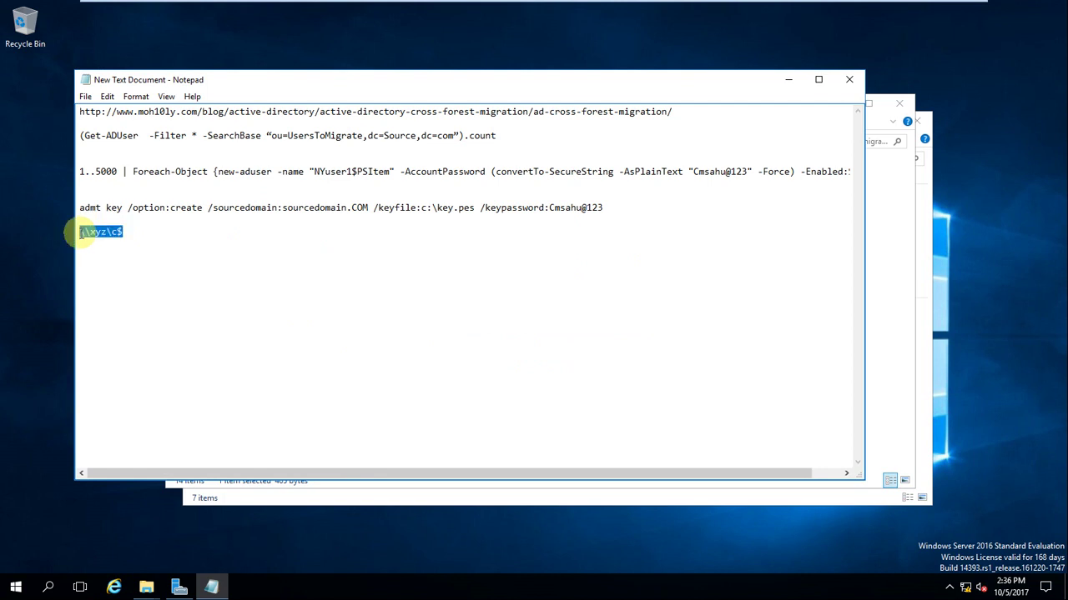
click(788, 79)
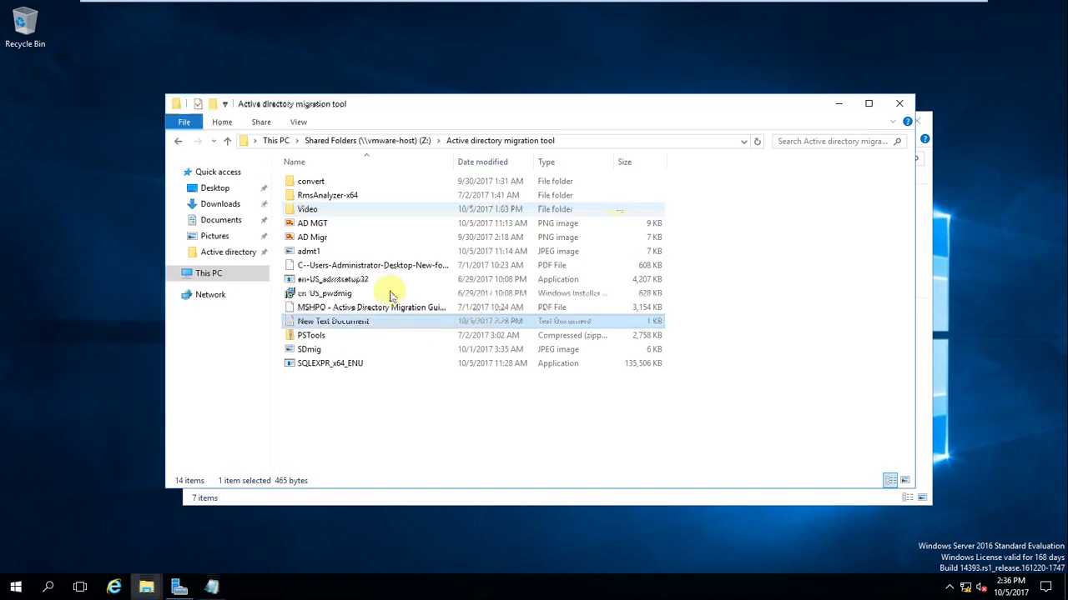
Launch the en-US_pwdmig installer from the DATA folder on Local Disk (C:)
click(231, 277)
click(344, 284)
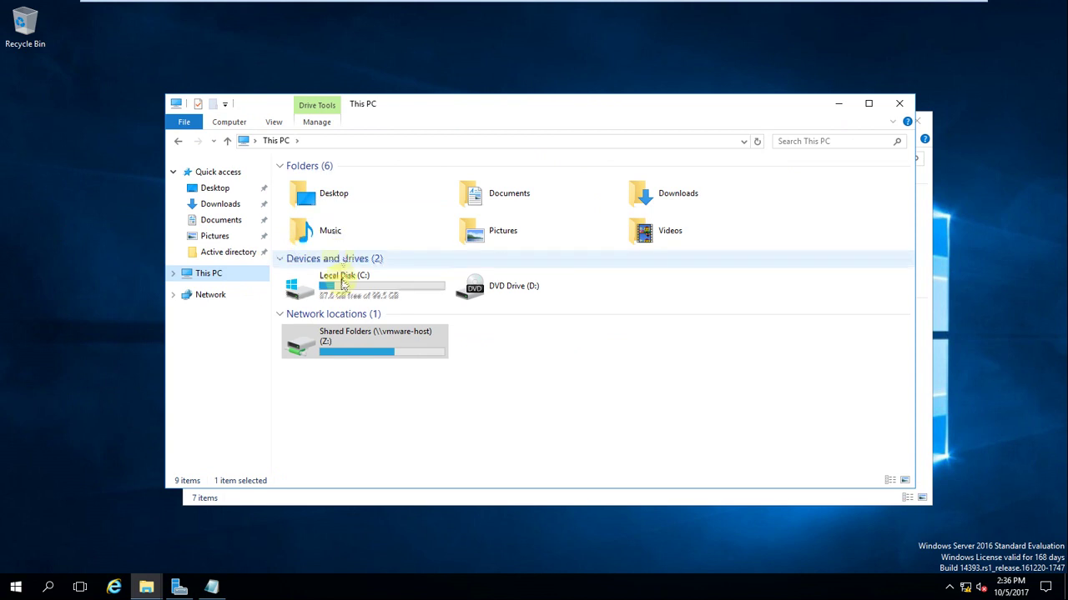
double_click(342, 286)
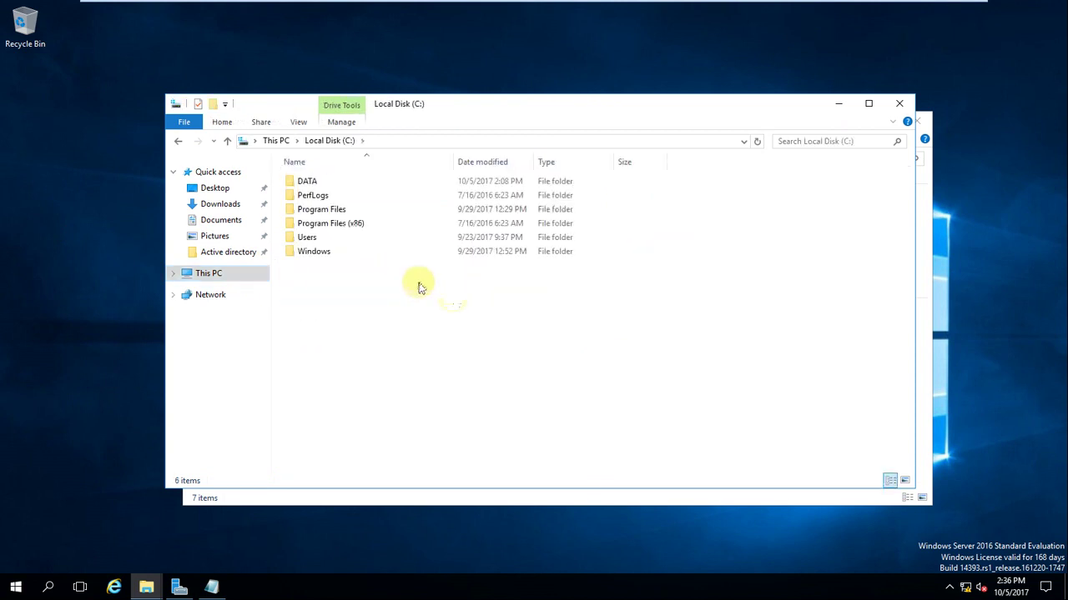
double_click(315, 179)
click(347, 186)
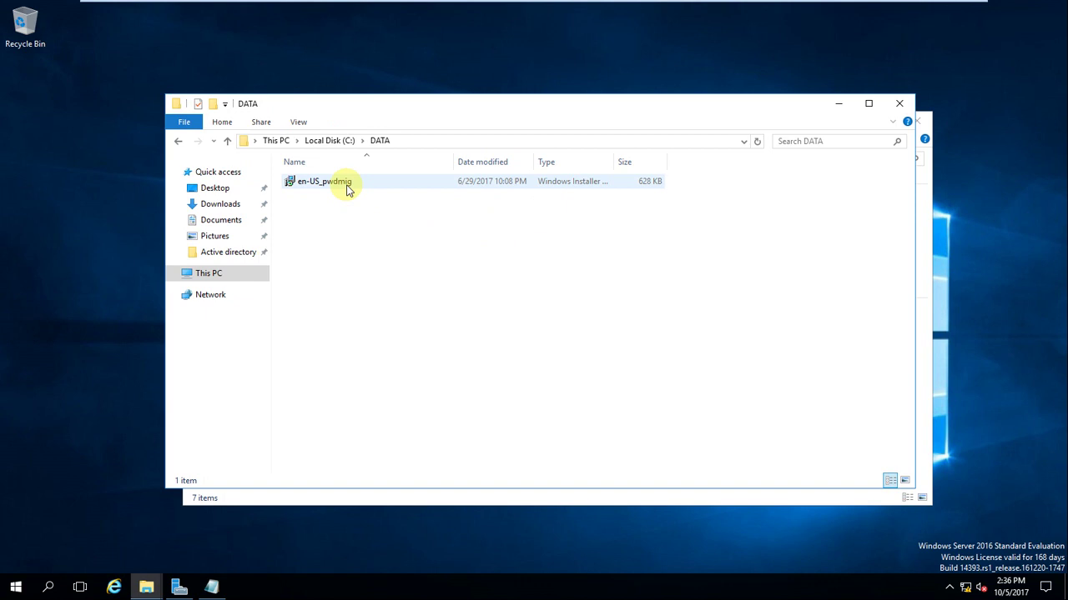
double_click(347, 189)
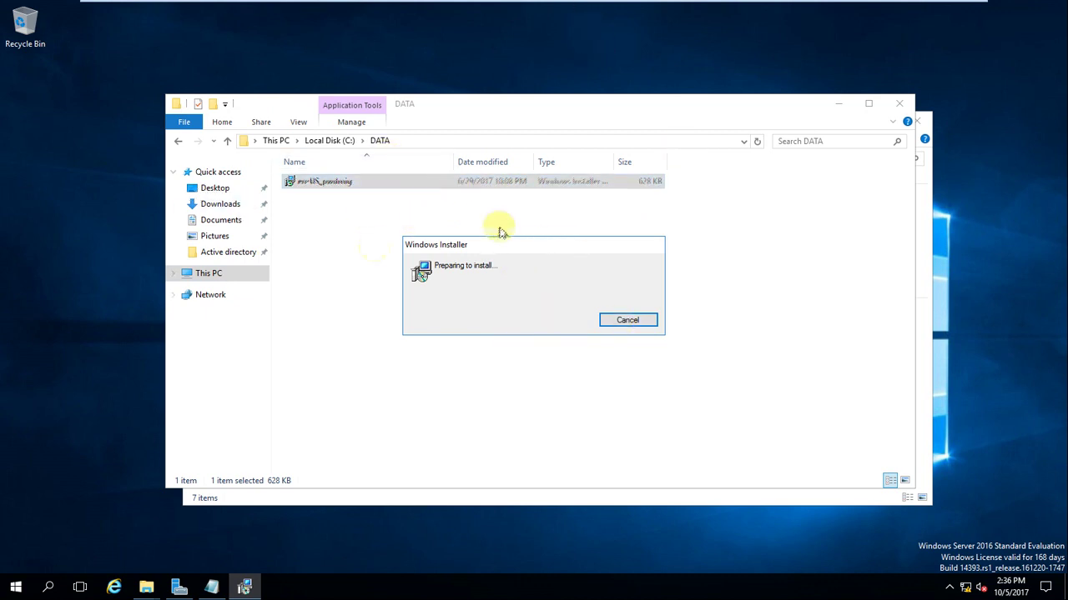
Proceed past the welcome page of the ADMT Password Migration DLL Setup wizard and accept the license agreement
mouse_move(646, 7)
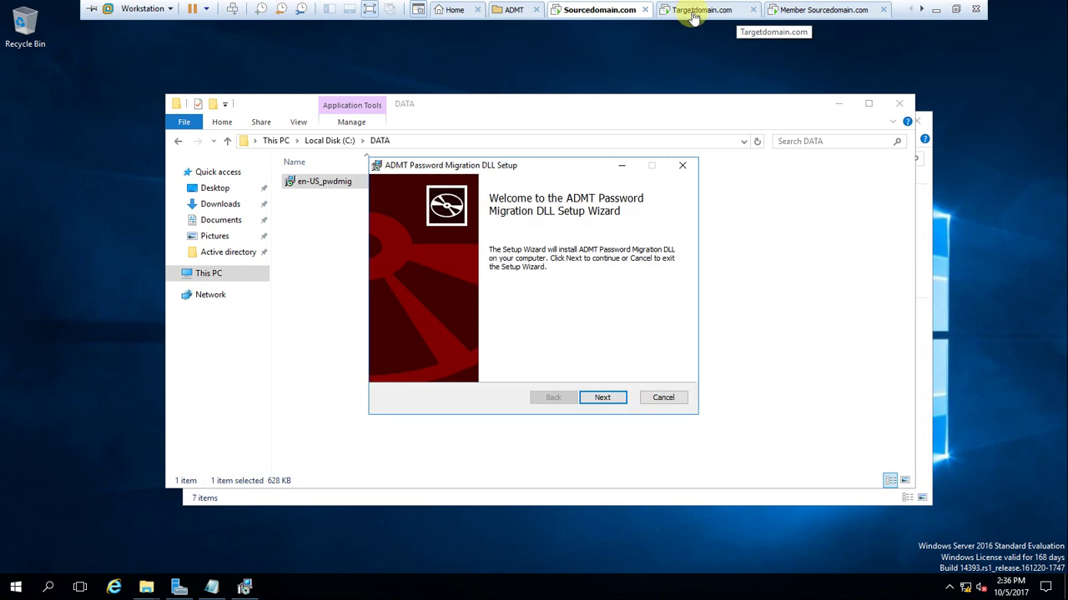
click(602, 397)
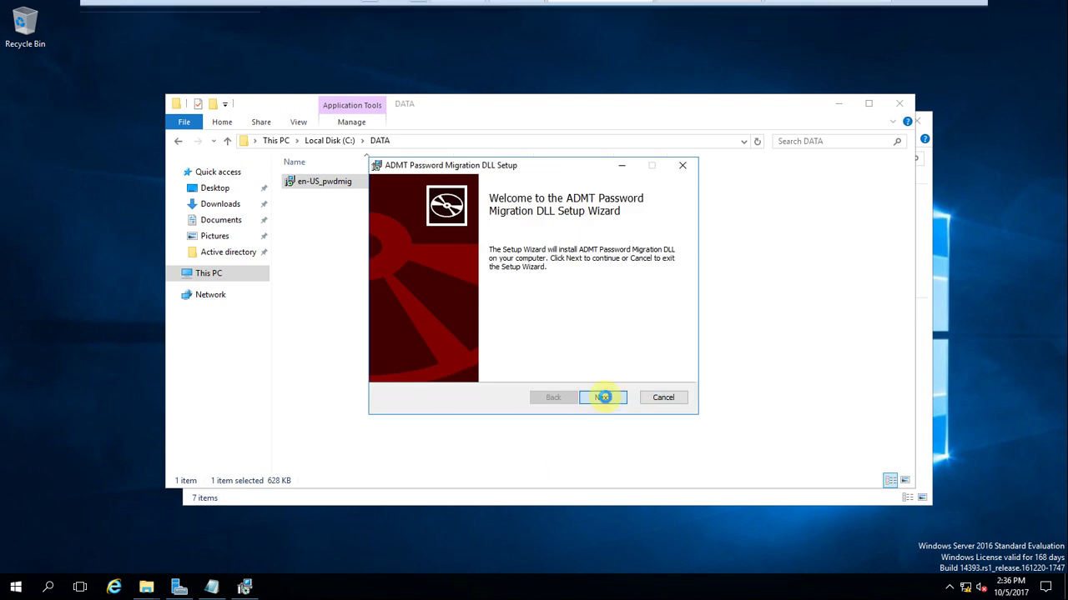
click(474, 368)
click(604, 399)
Choose key.pes from the \\xyz\c$ network share as the encryption file and continue the setup
click(608, 322)
click(617, 335)
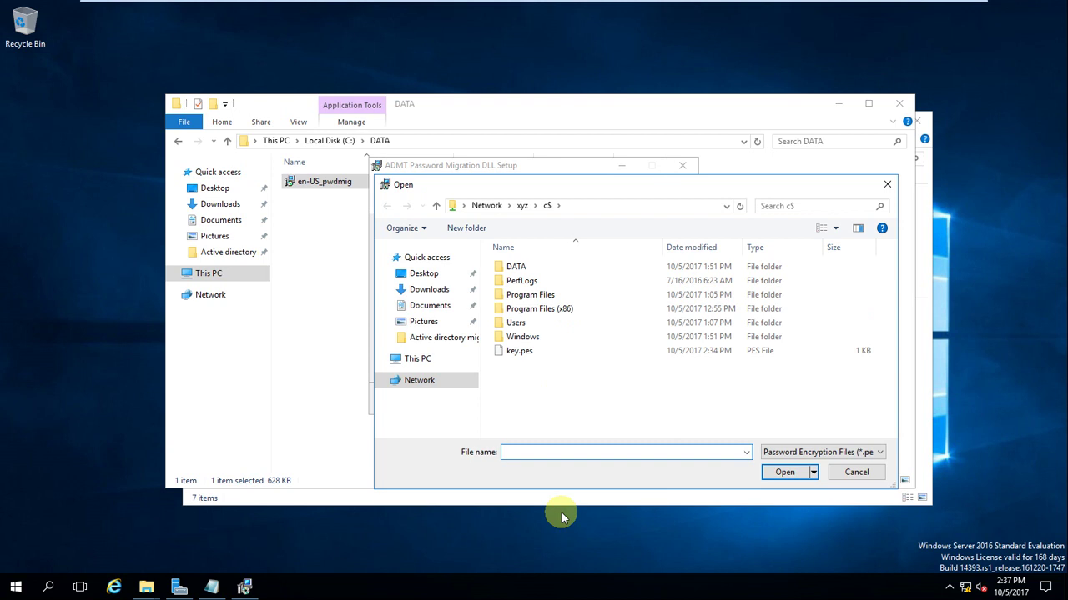
key(ctrl+v)
click(510, 355)
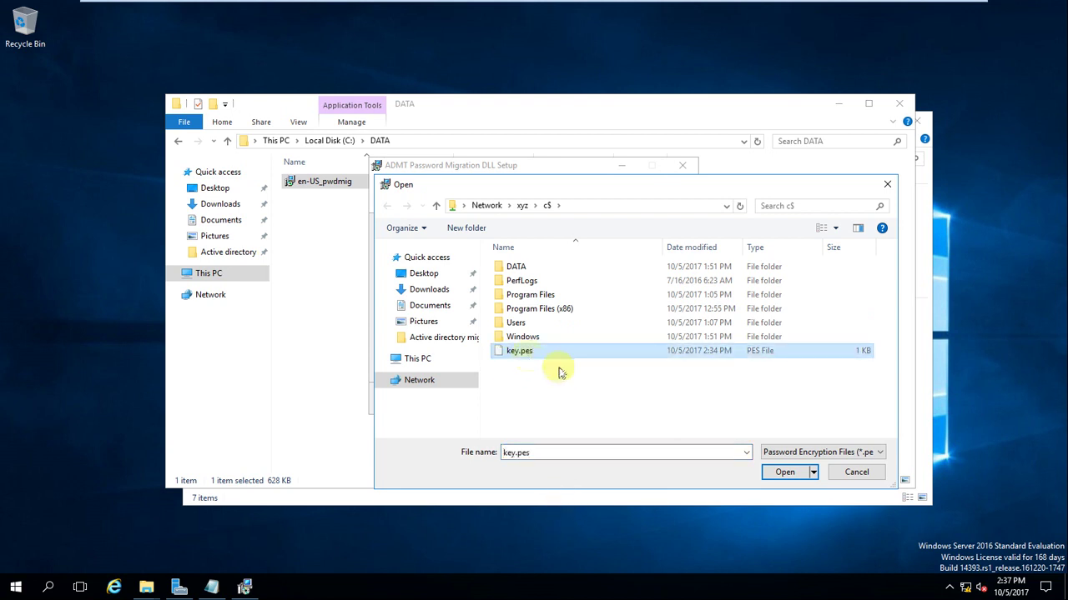
click(785, 472)
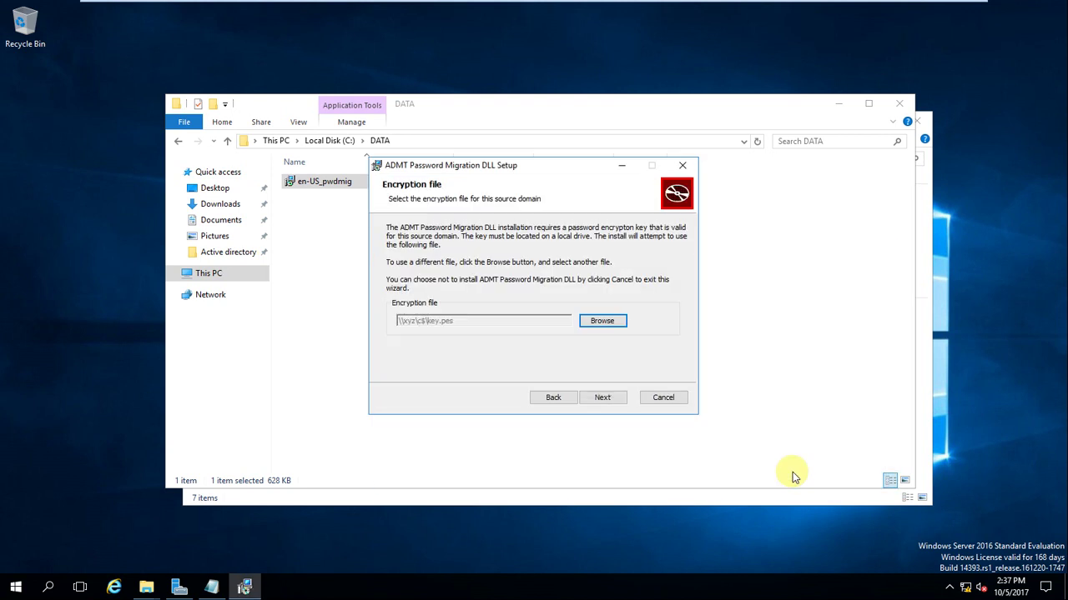
click(605, 403)
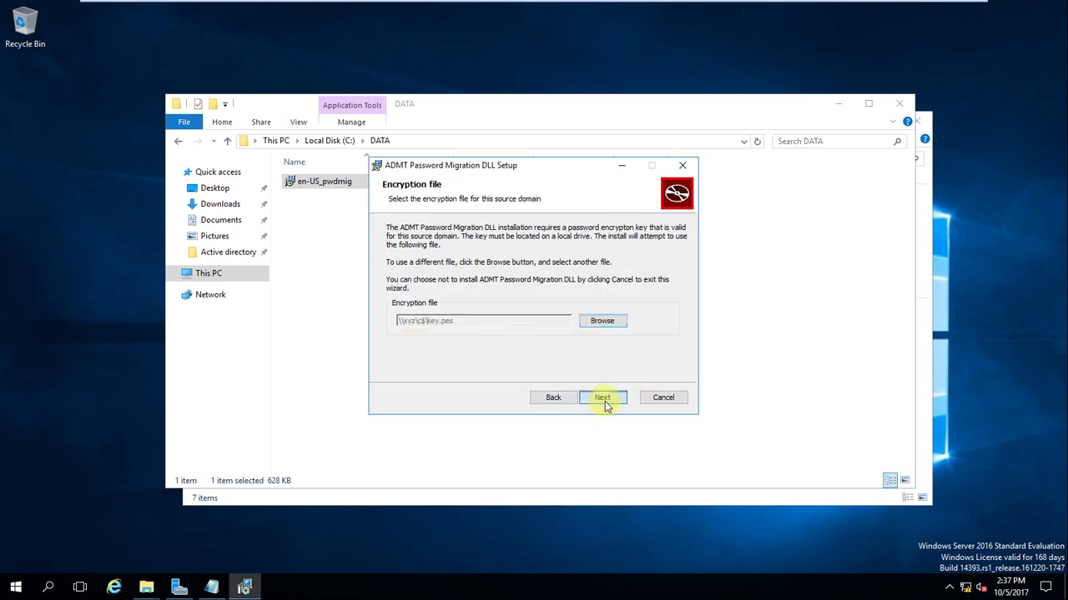
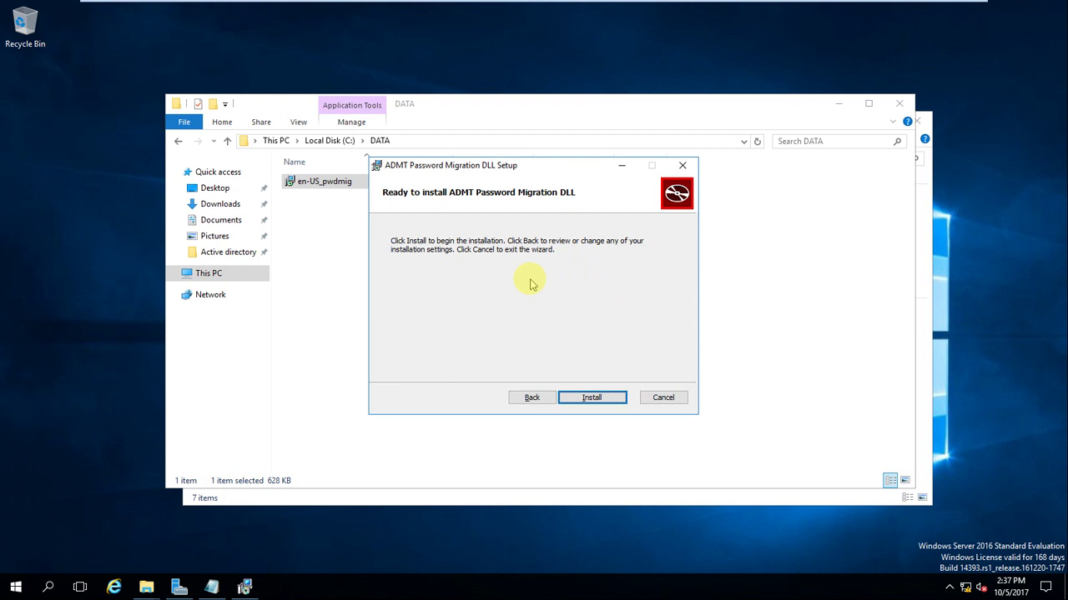
Install the DLL and set the Password Export Server Service to log on as sourcedomain\administrator, entering and confirming the account password
key(Return)
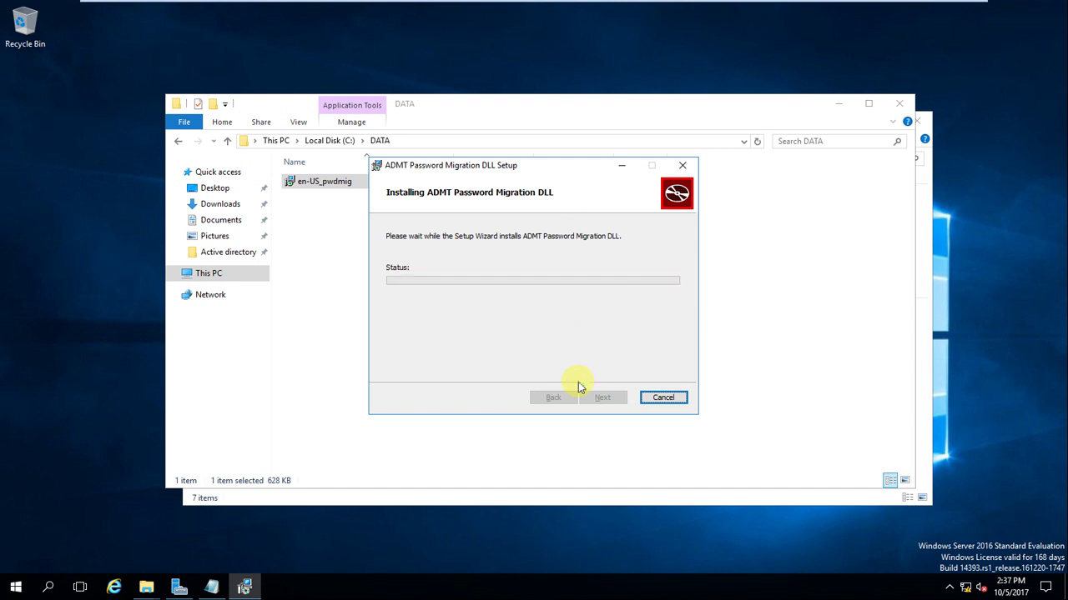
click(396, 286)
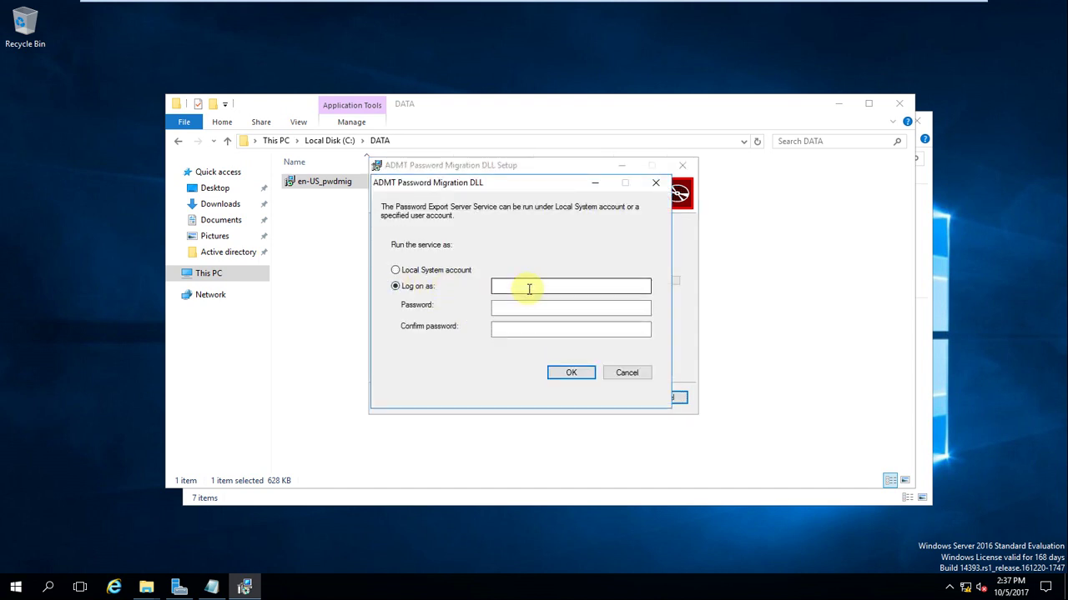
click(529, 288)
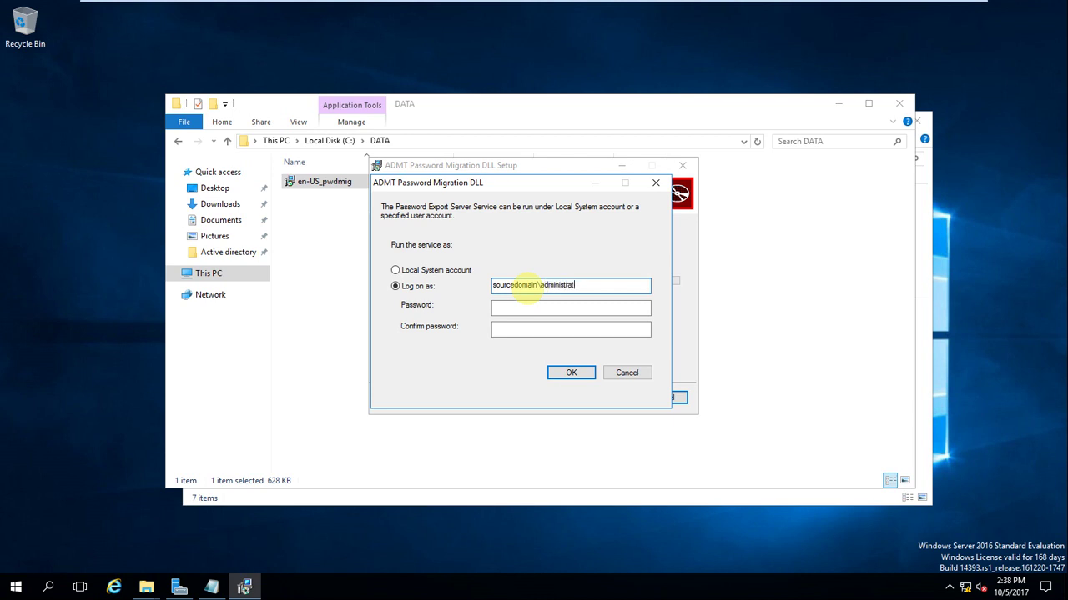
key(Tab)
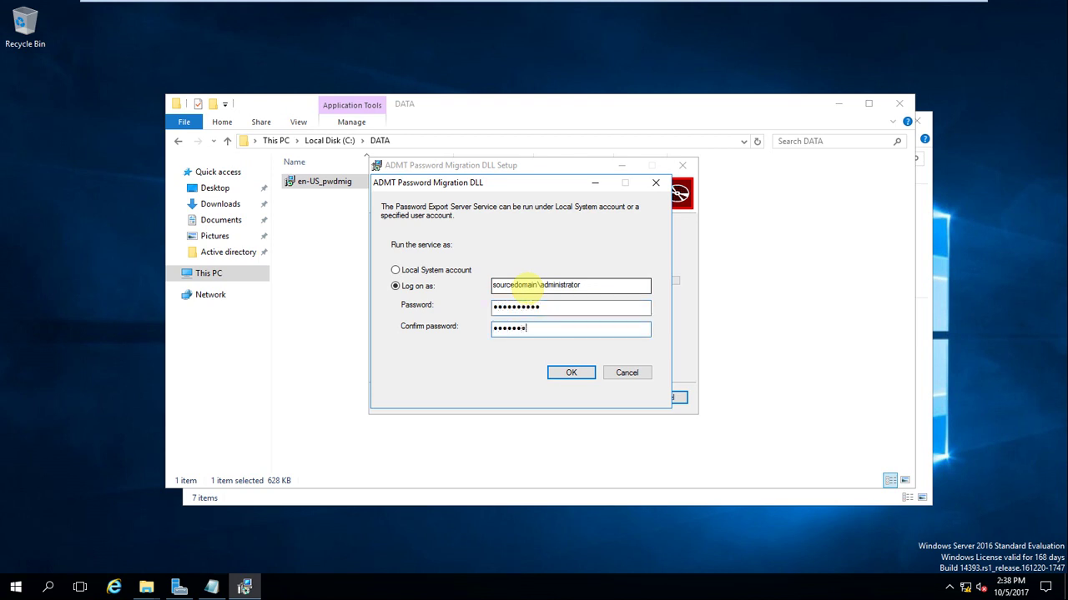
click(572, 374)
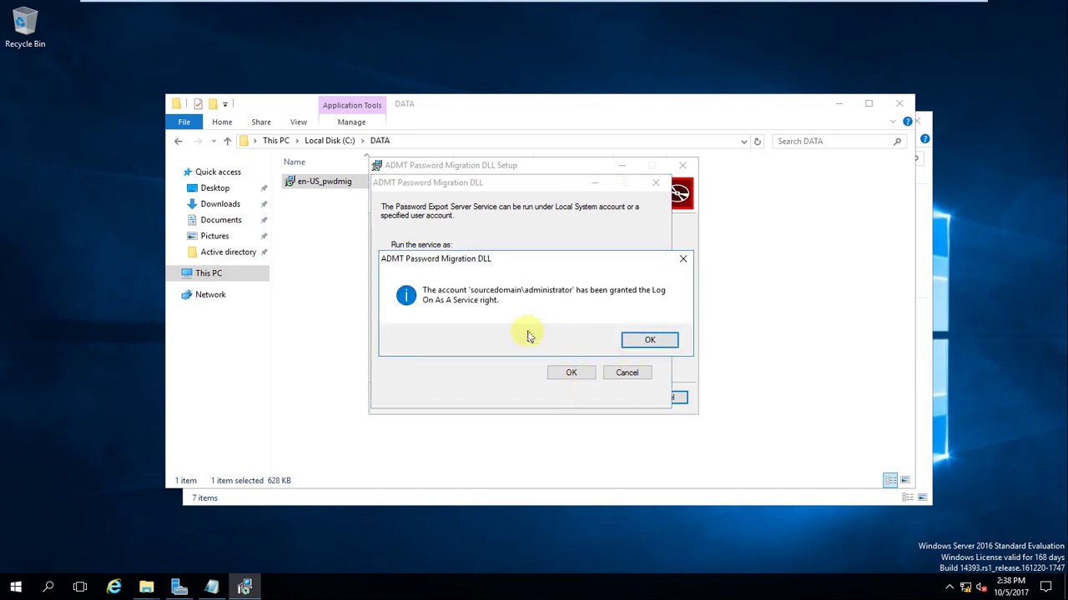
click(648, 340)
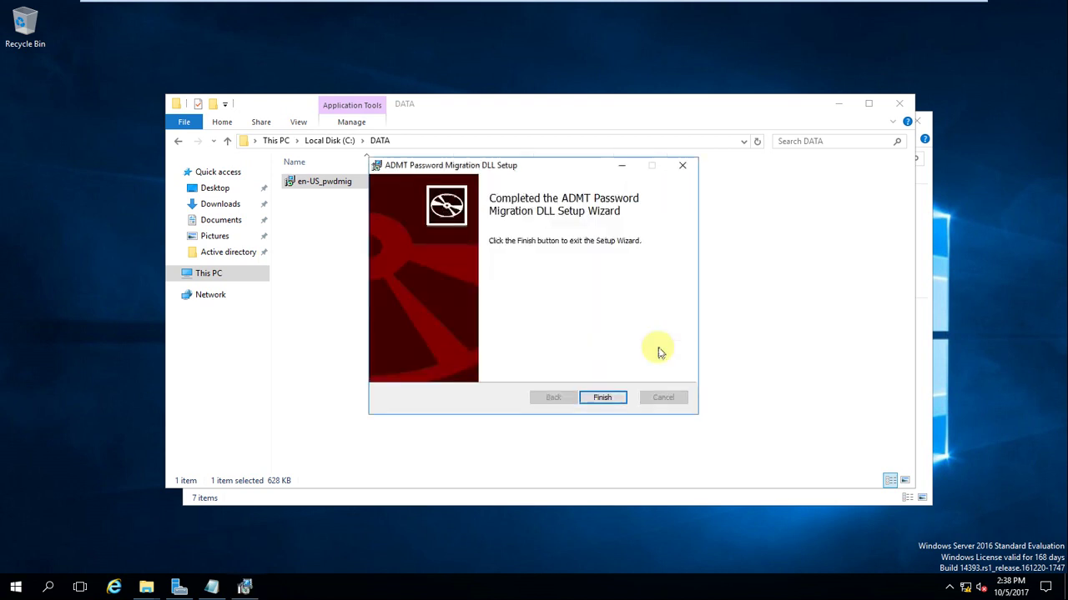
Finish the ADMT Password Migration DLL setup and restart the source domain server immediately
click(603, 399)
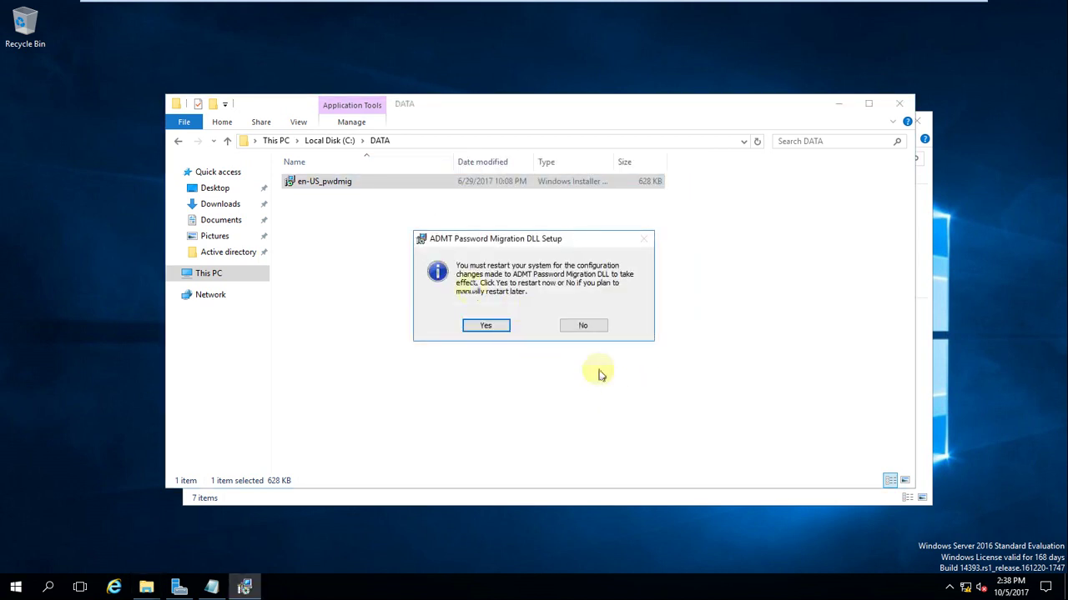
click(490, 329)
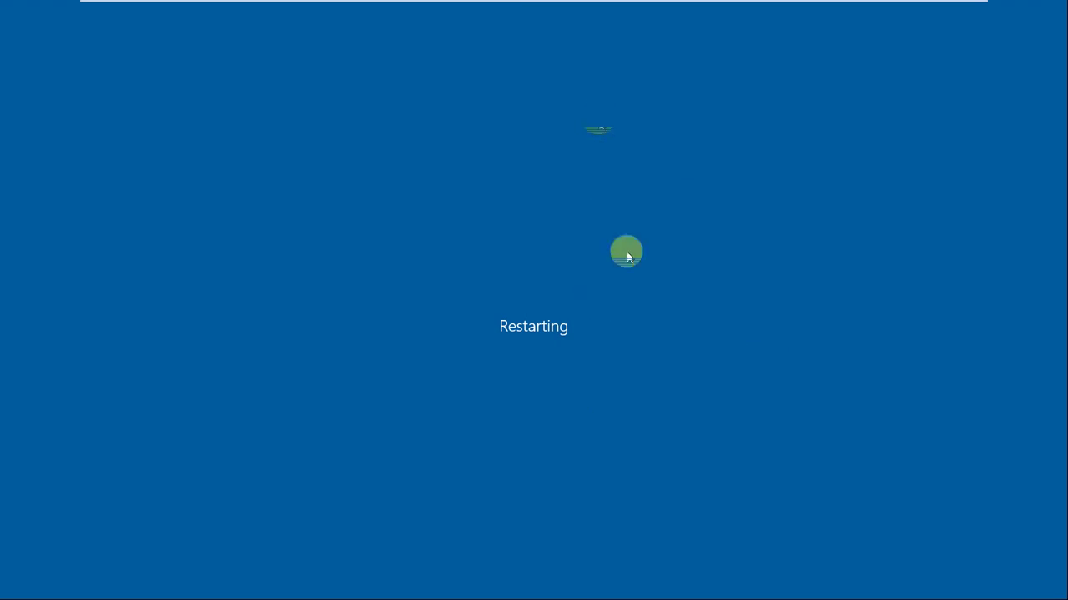
mouse_move(652, 7)
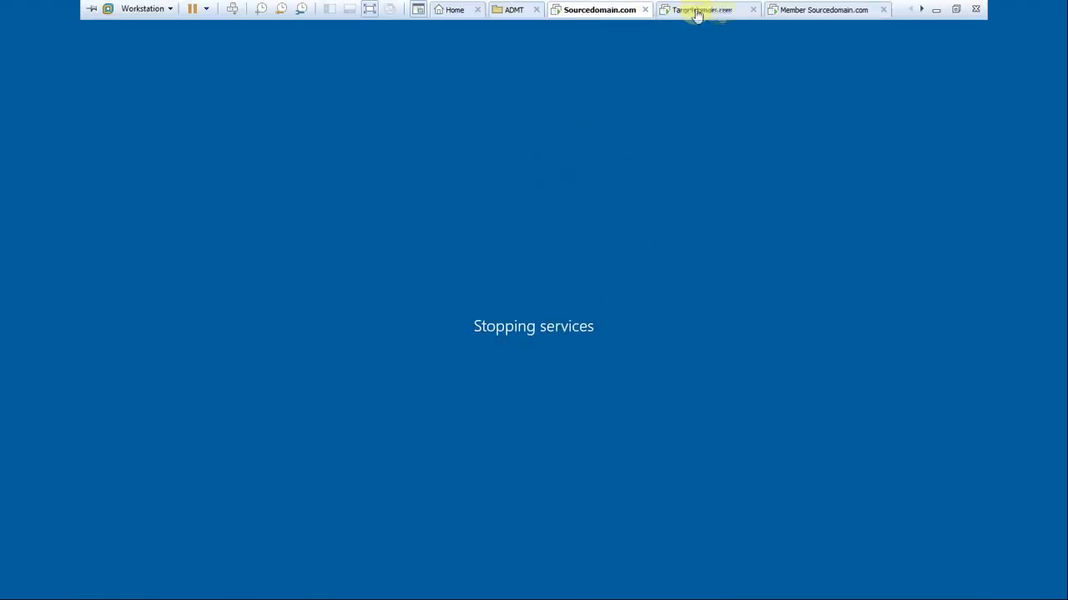
click(549, 318)
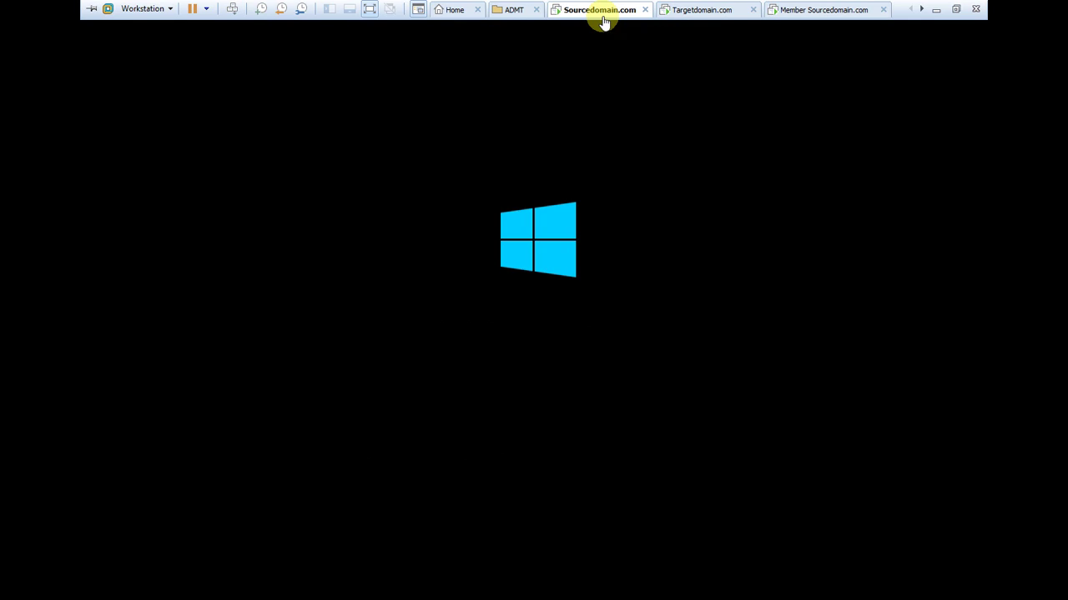
Switch to the Targetdomain.com virtual machine and minimize its Command Prompt and Notepad windows
click(705, 10)
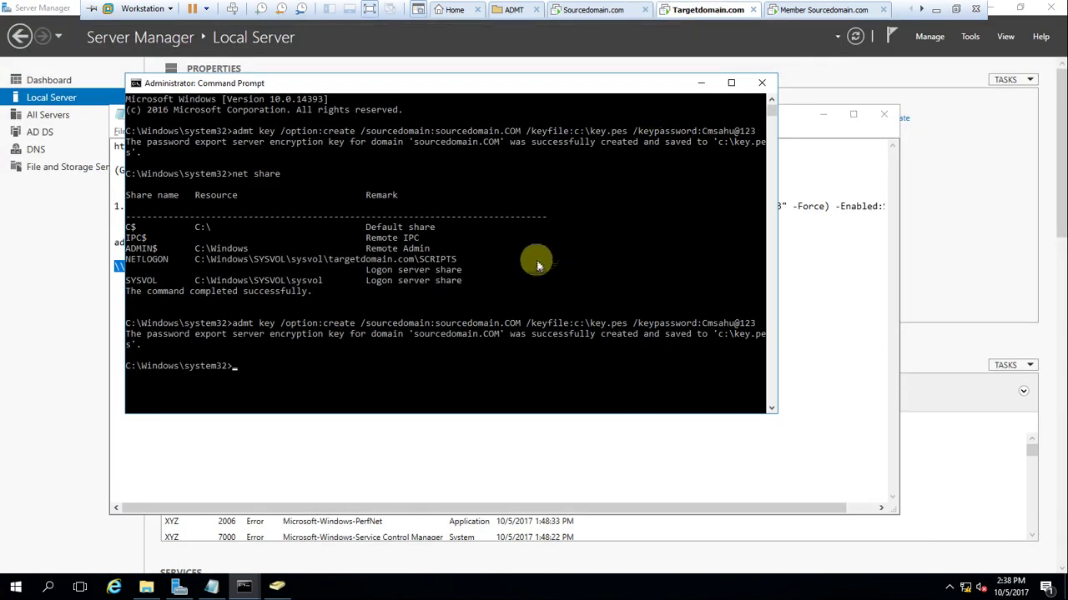
click(701, 84)
mouse_move(715, 8)
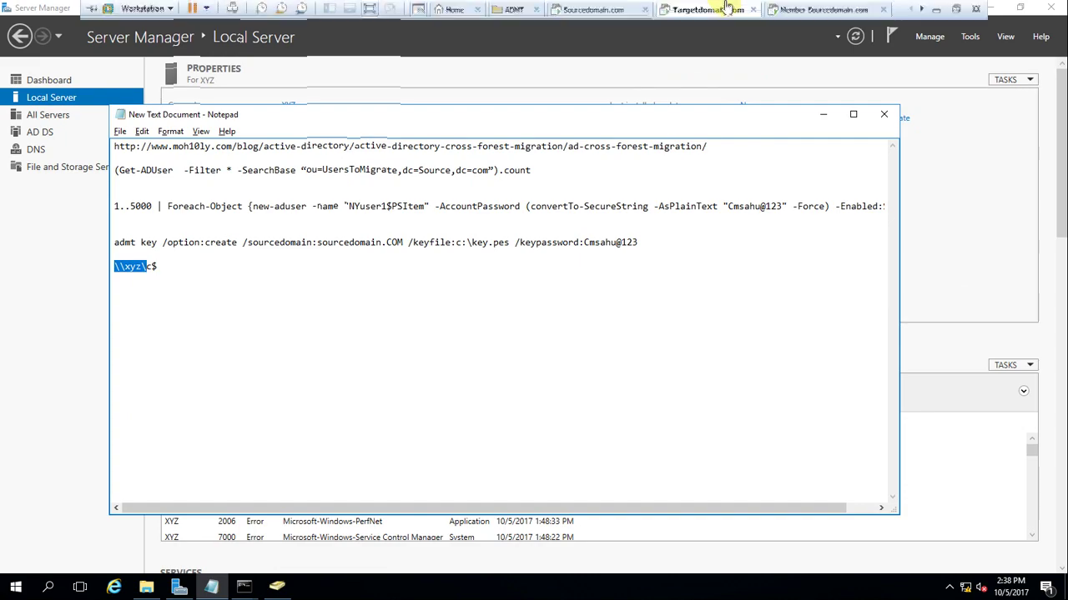
click(604, 9)
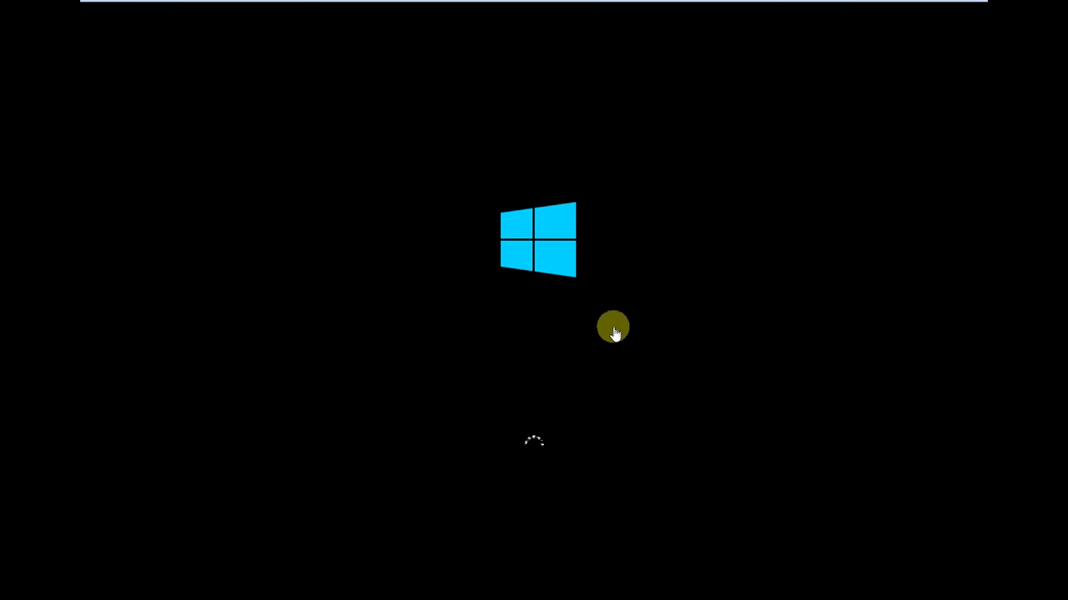
mouse_move(944, 5)
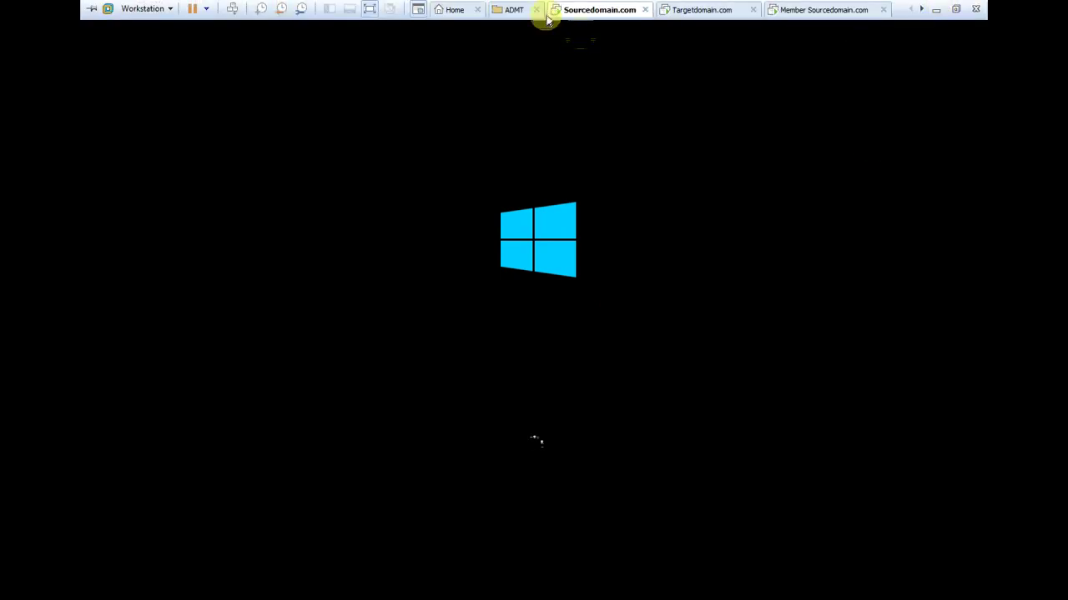
click(701, 10)
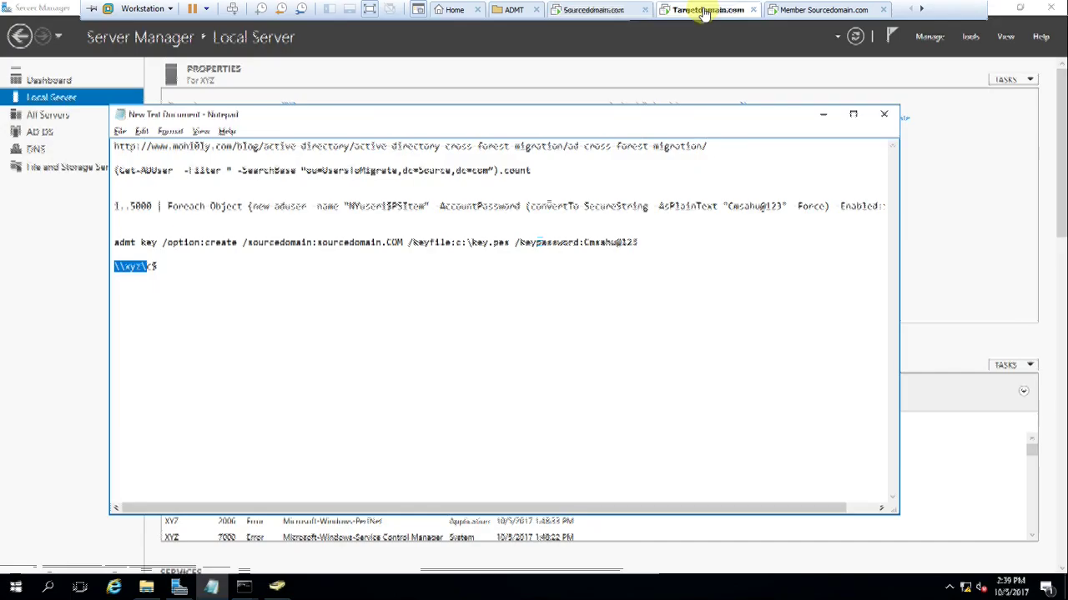
click(615, 12)
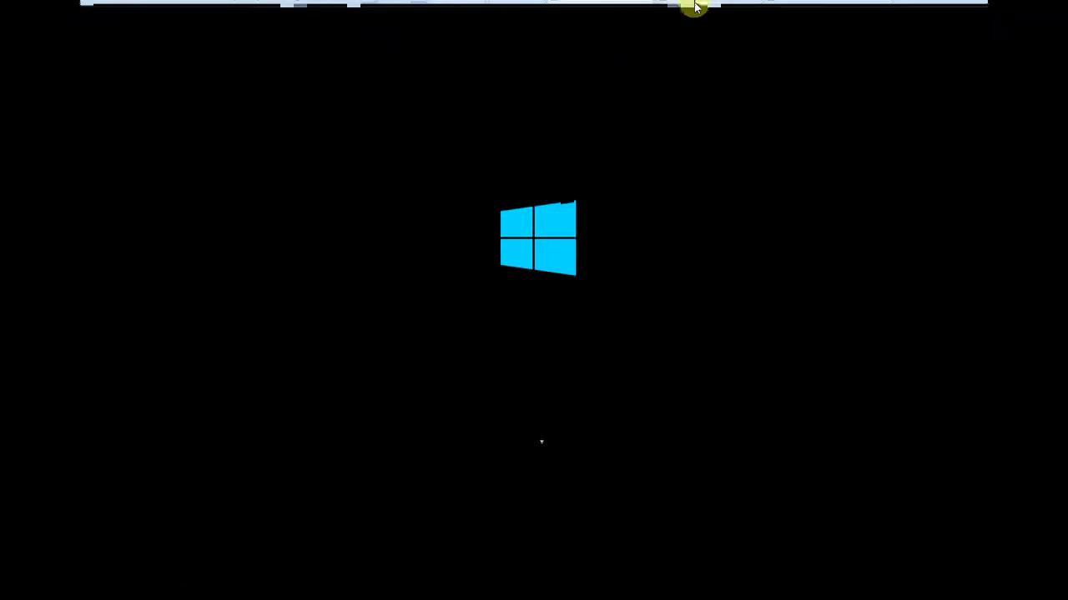
click(700, 10)
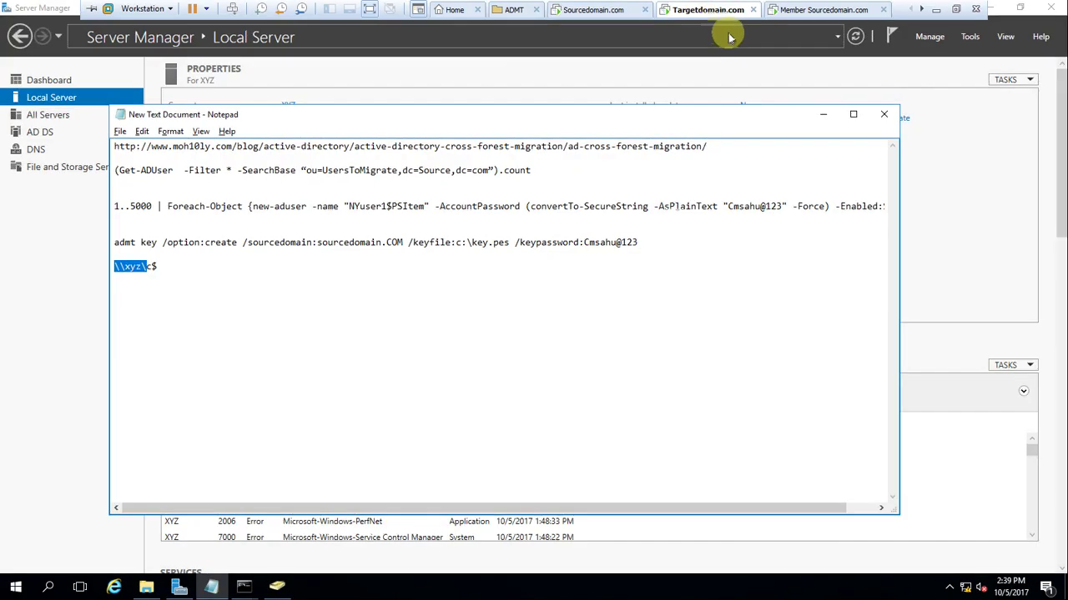
click(822, 114)
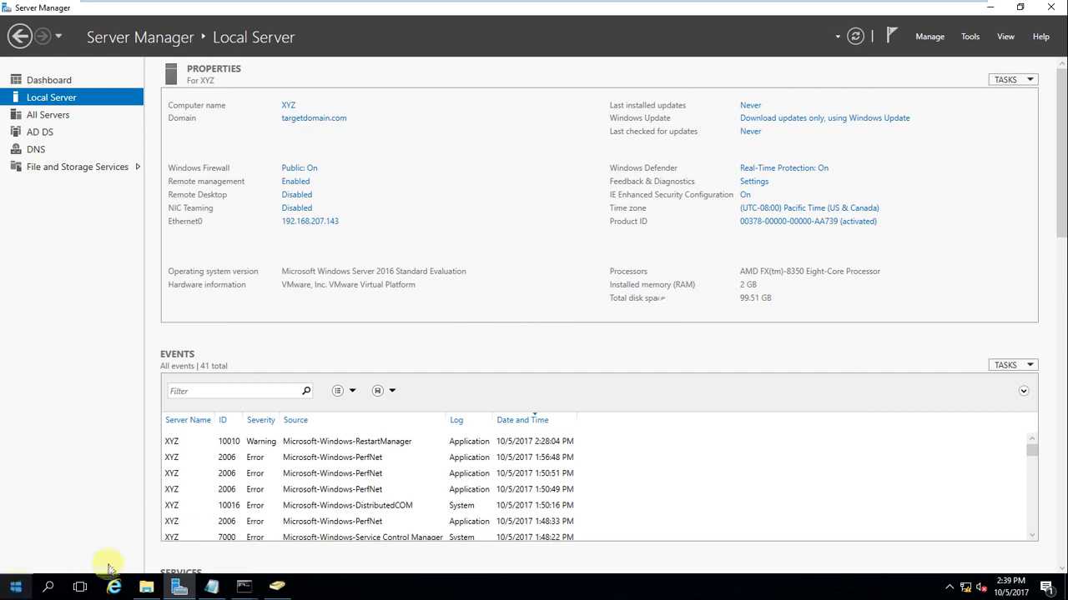
Open Group Policy Management and select the Default Domain Policy under targetdomain.com, acknowledging the linked GPO notice
click(973, 38)
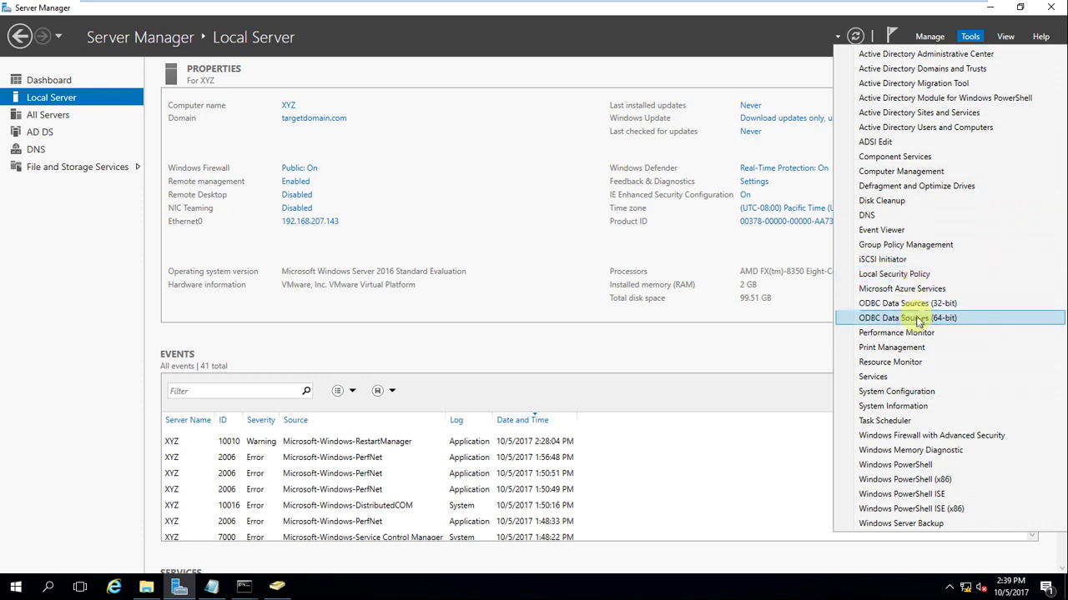
click(924, 244)
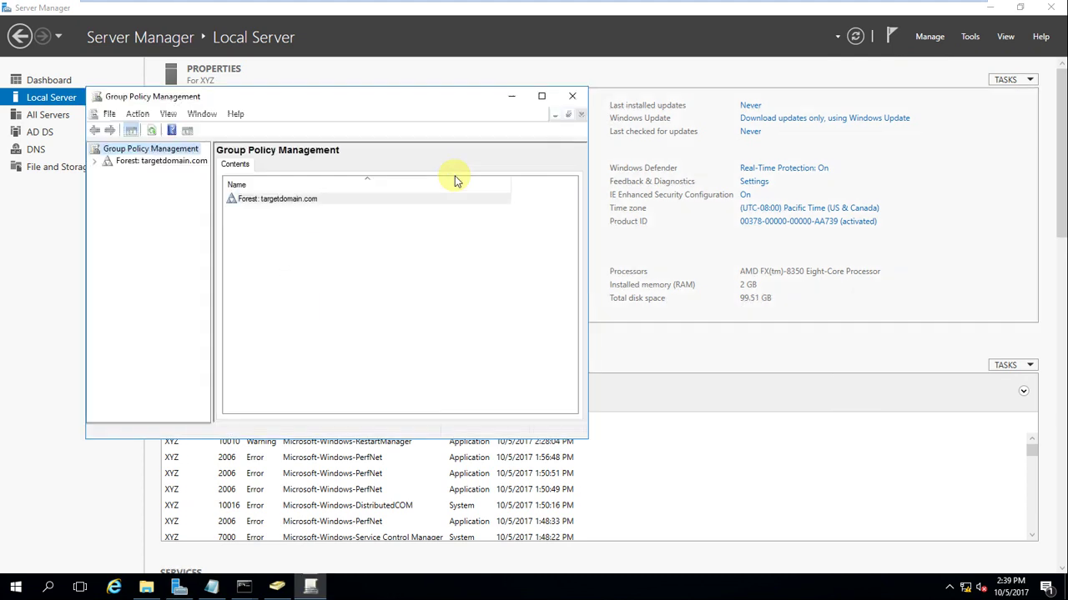
click(95, 160)
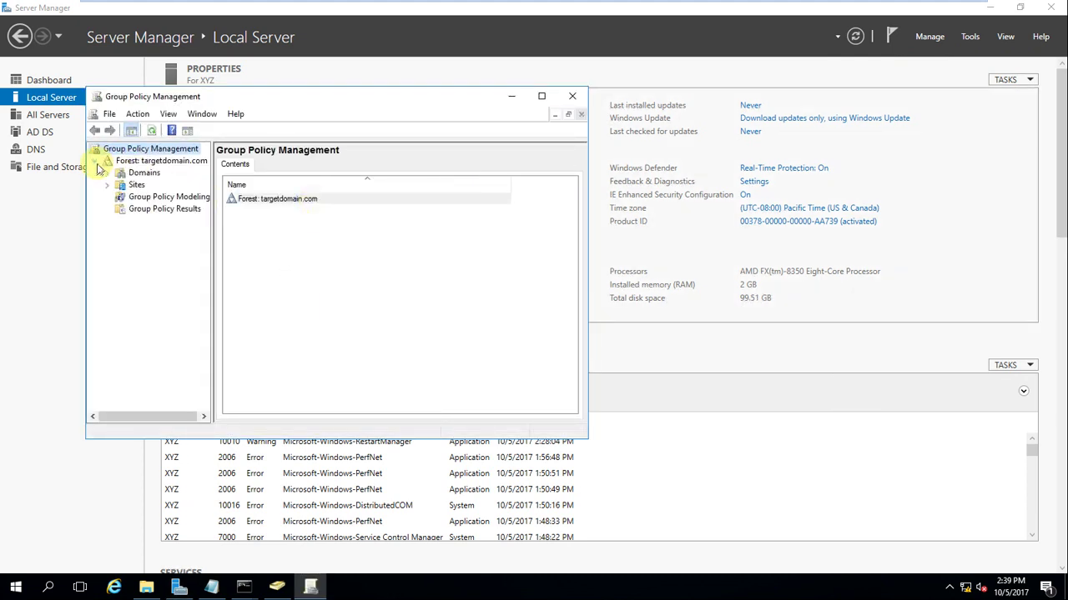
click(108, 173)
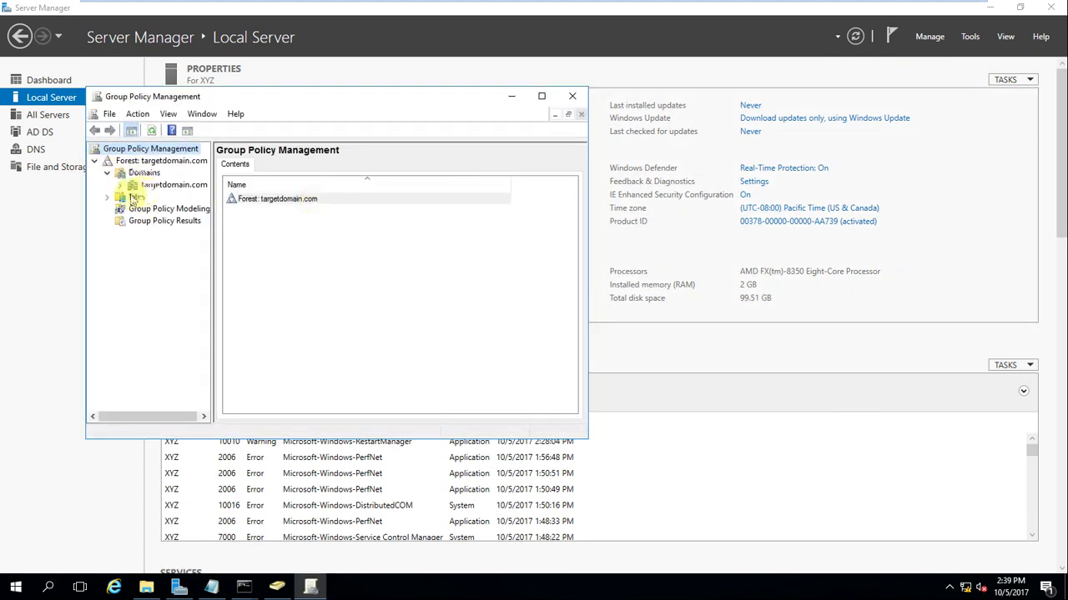
click(120, 185)
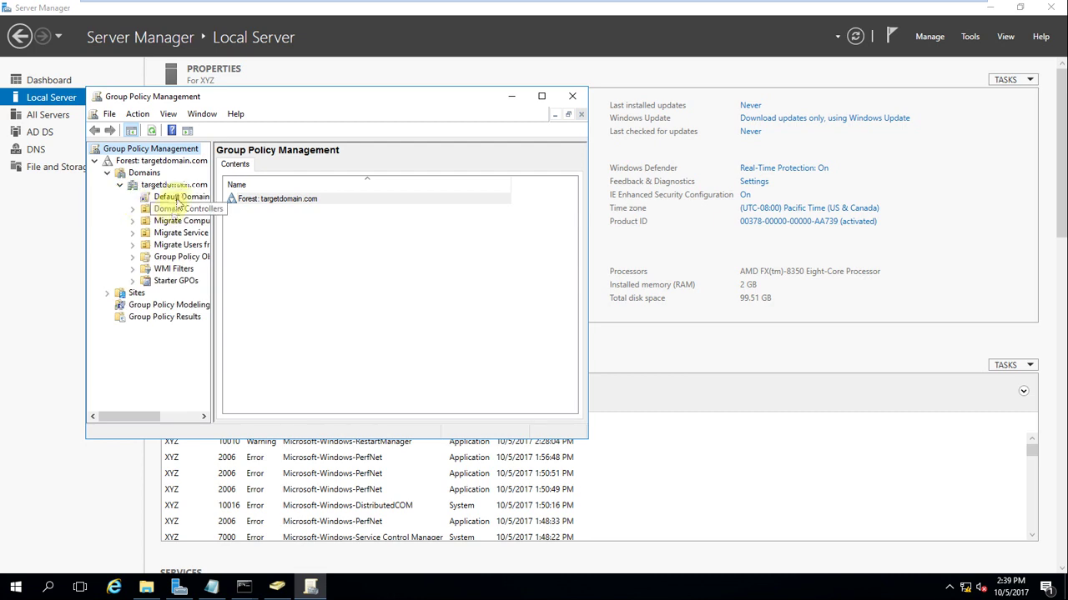
click(176, 198)
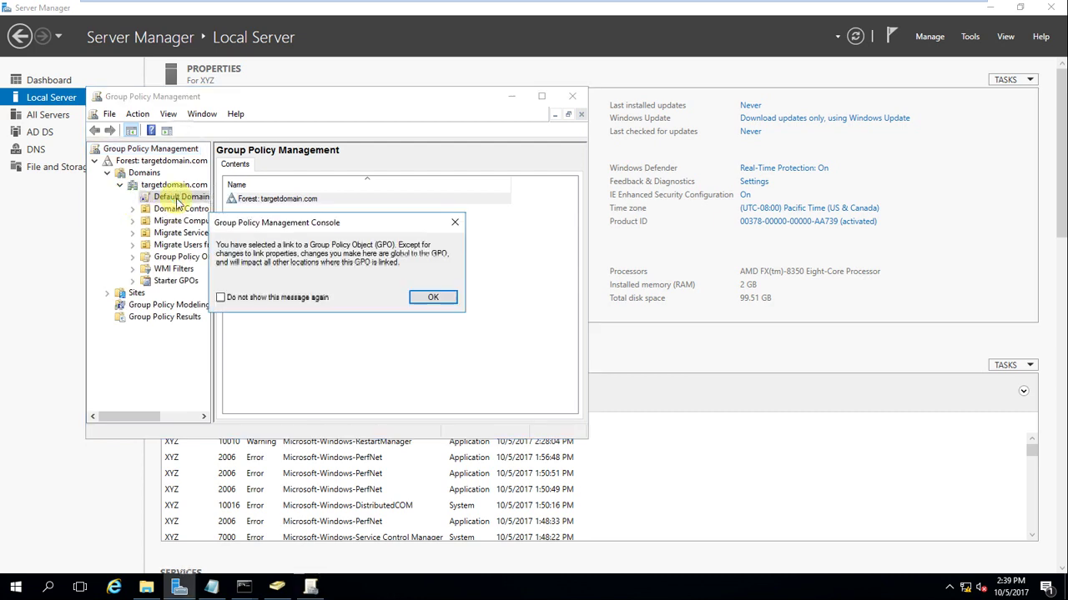
click(431, 296)
click(189, 192)
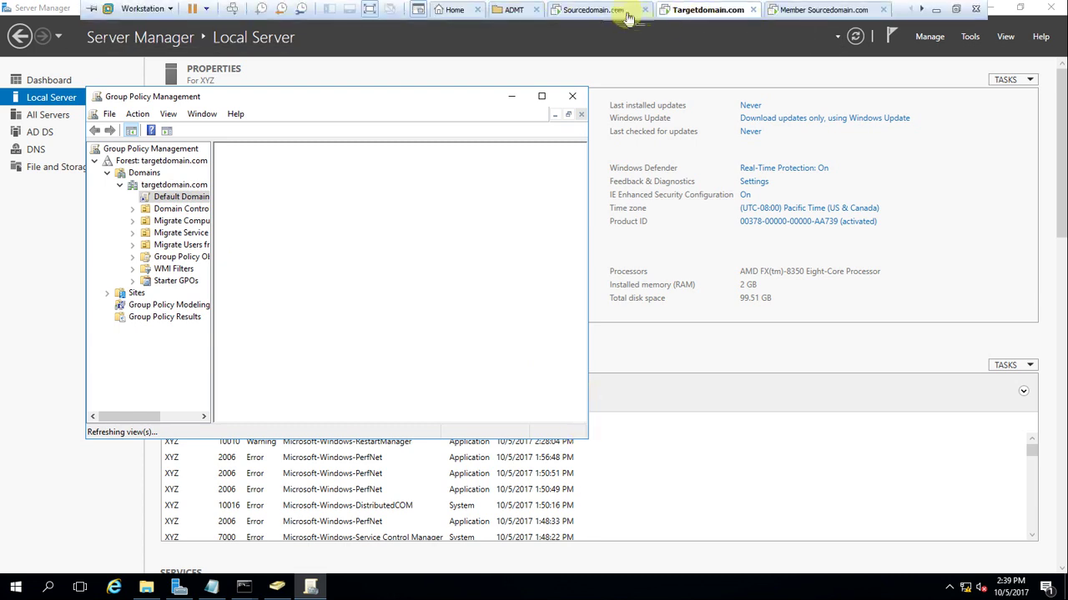
Check the restart of the Sourcedomain.com virtual machine and, back on Targetdomain.com, open the Default Domain Policy for editing
click(605, 10)
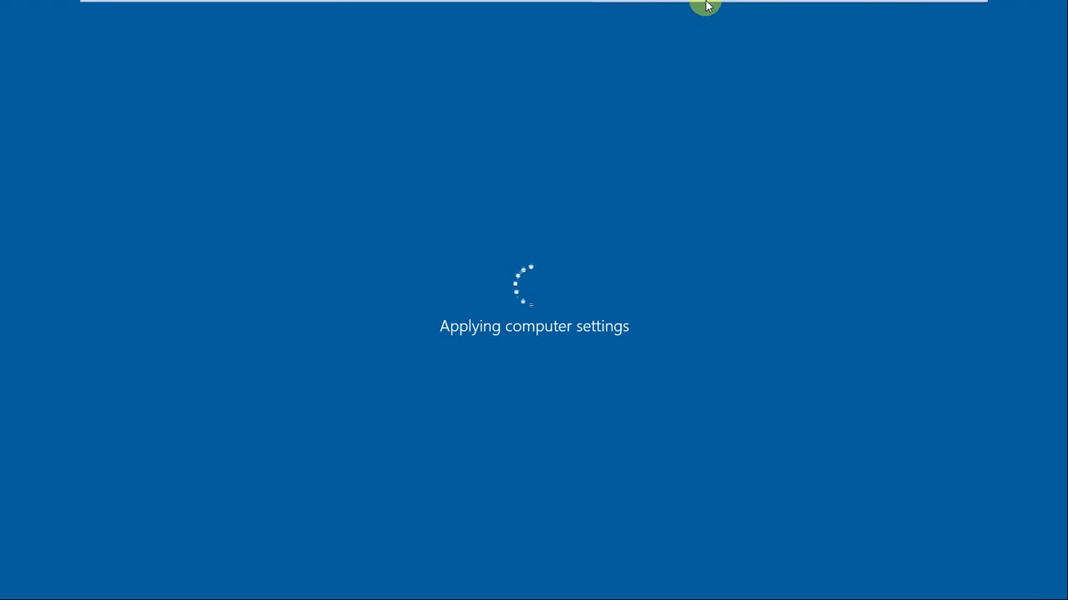
click(706, 10)
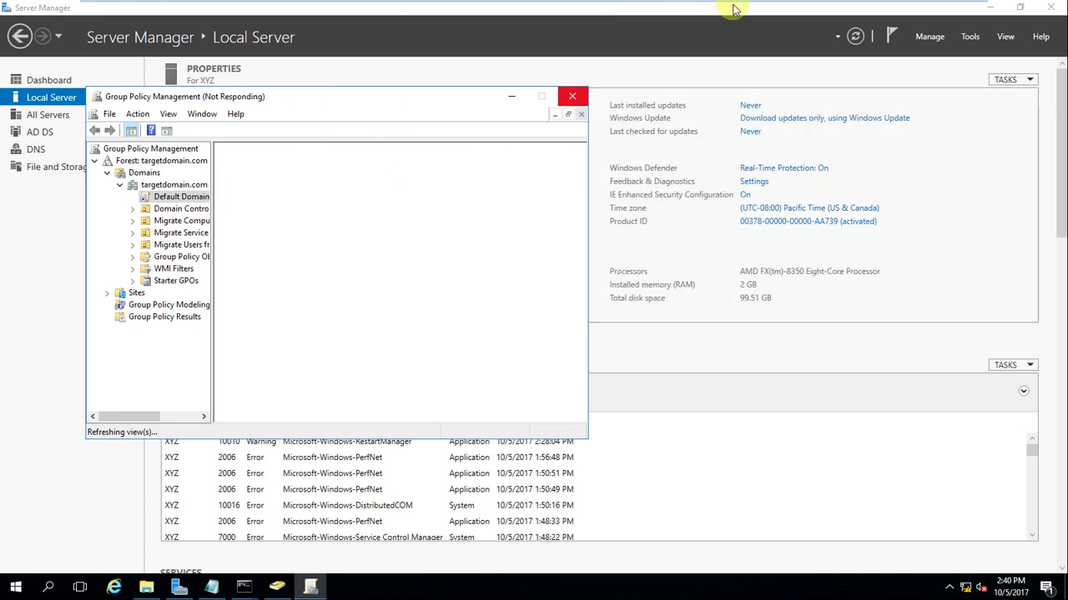
drag(334, 95, 476, 100)
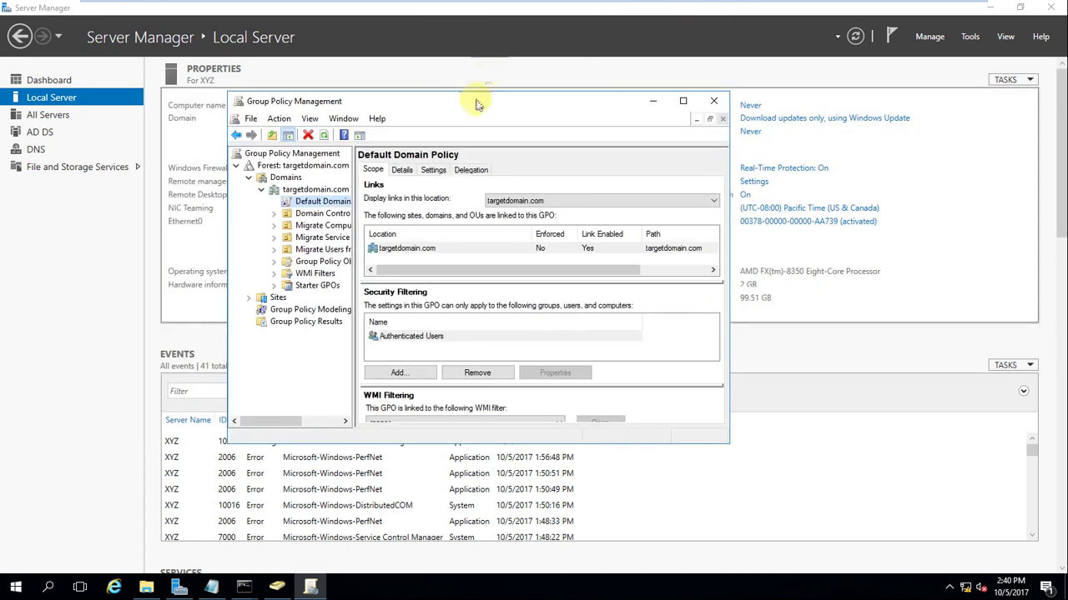
right_click(333, 204)
click(380, 217)
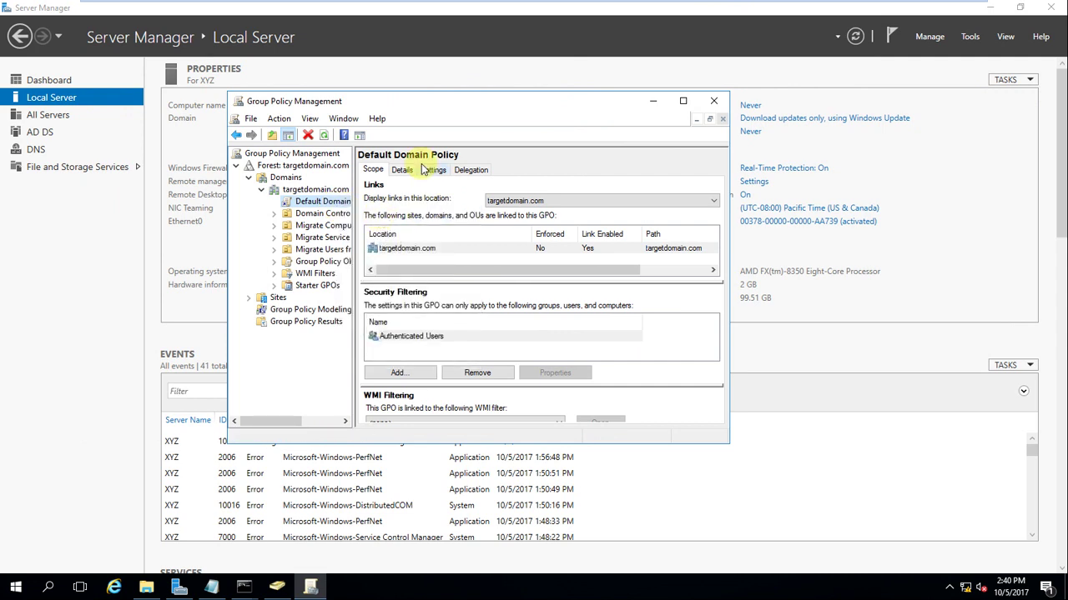
scroll(380, 238, right, 1)
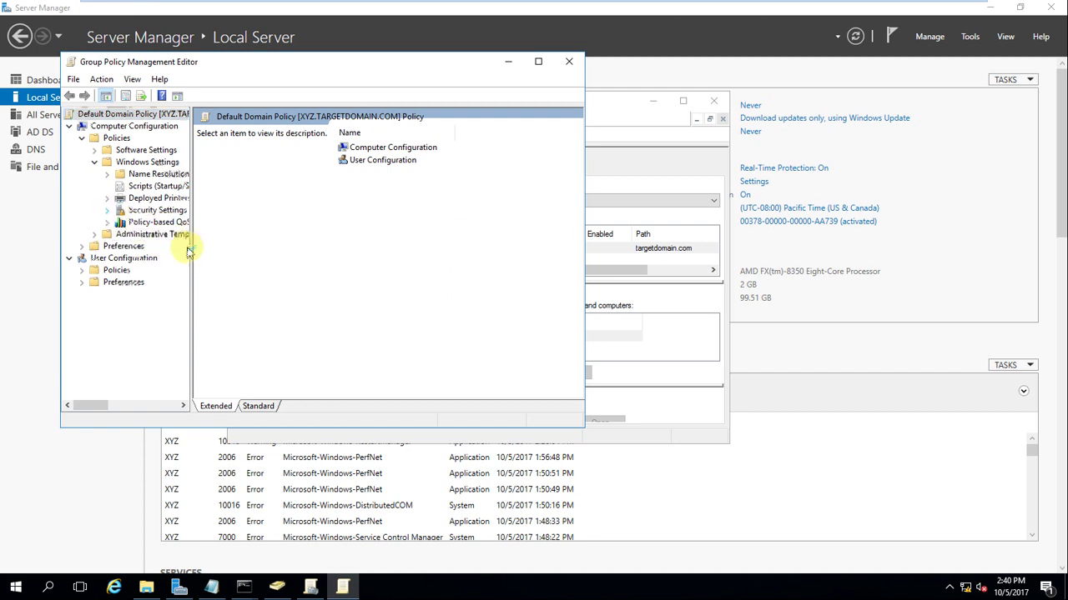
Show the Audit Policy settings under Computer Configuration, Windows Settings, Security Settings, Local Policies, and maximize the editor window
drag(191, 242, 306, 250)
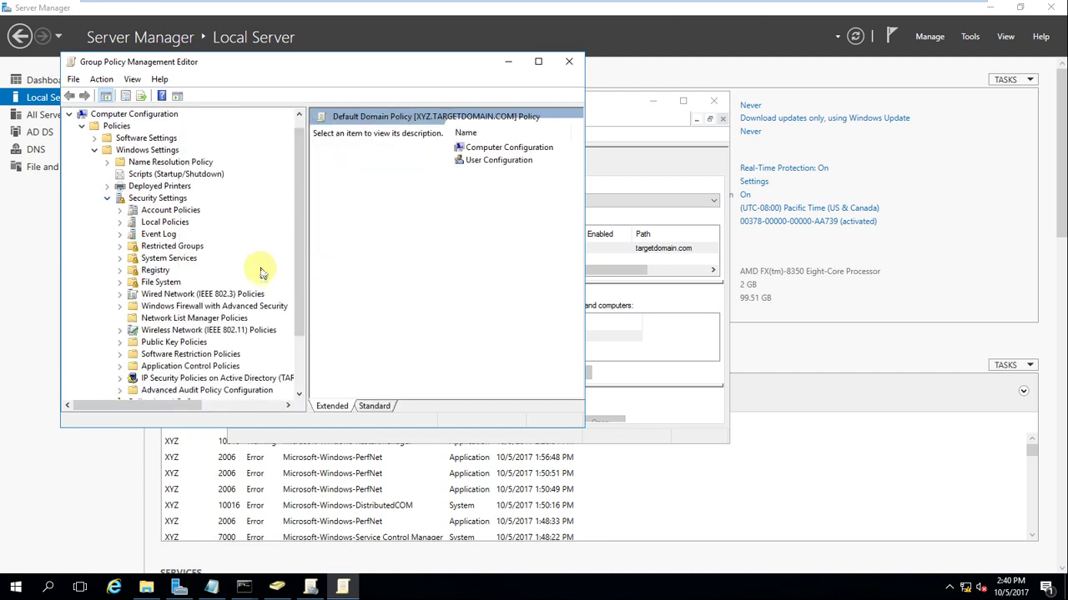
click(121, 210)
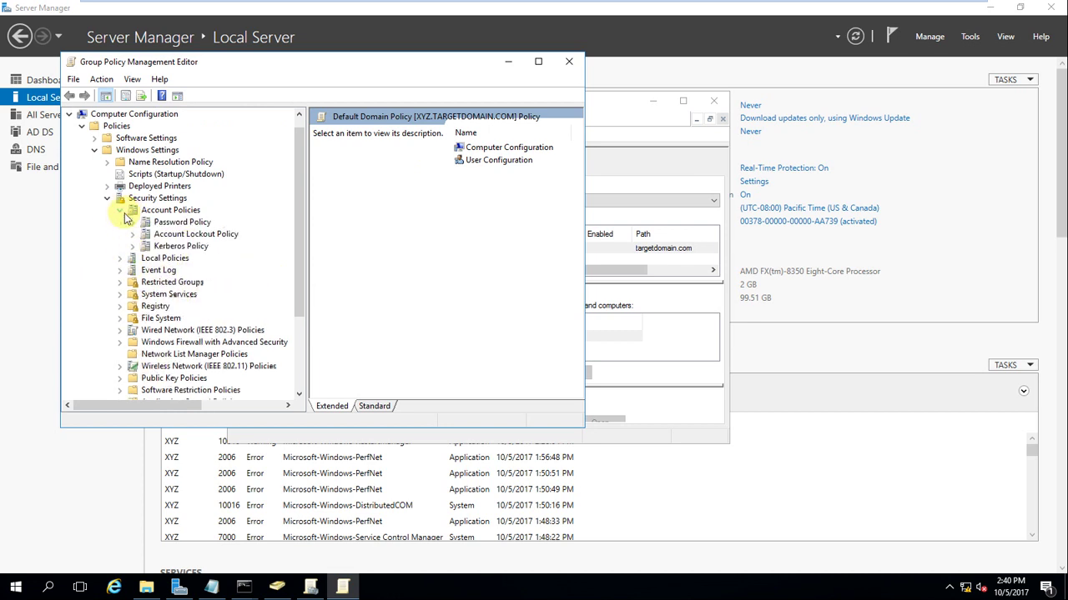
click(121, 259)
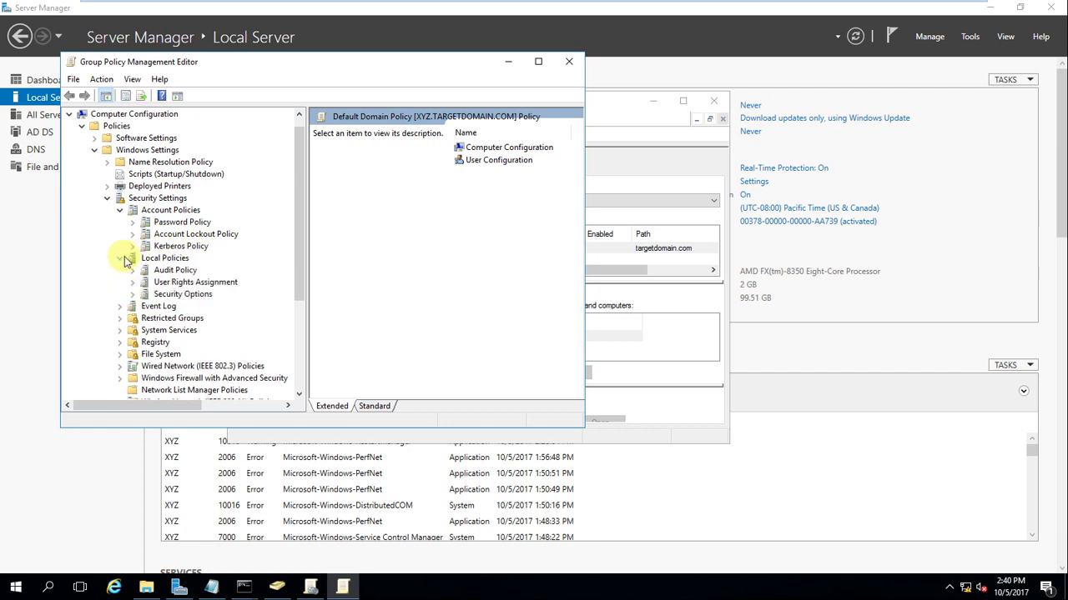
click(171, 270)
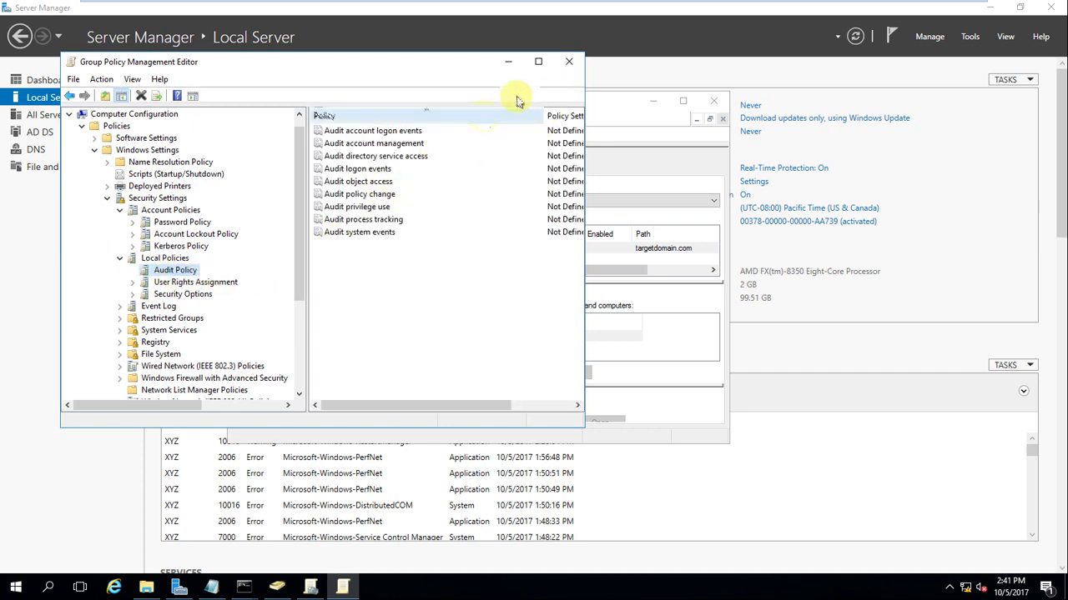
click(538, 61)
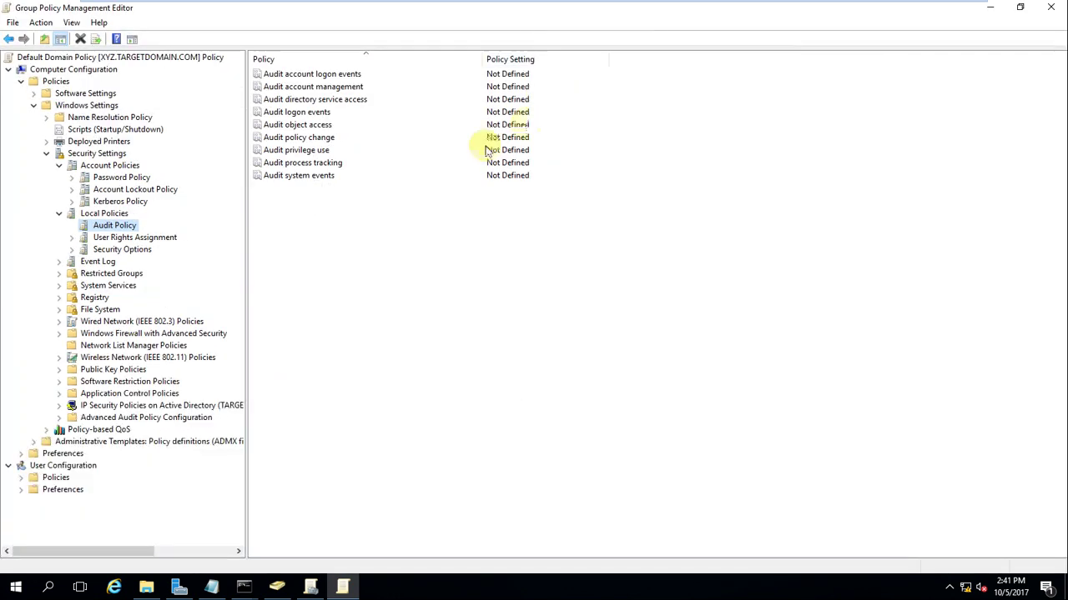
Define the Audit account management policy to audit both Success and Failure attempts
double_click(346, 89)
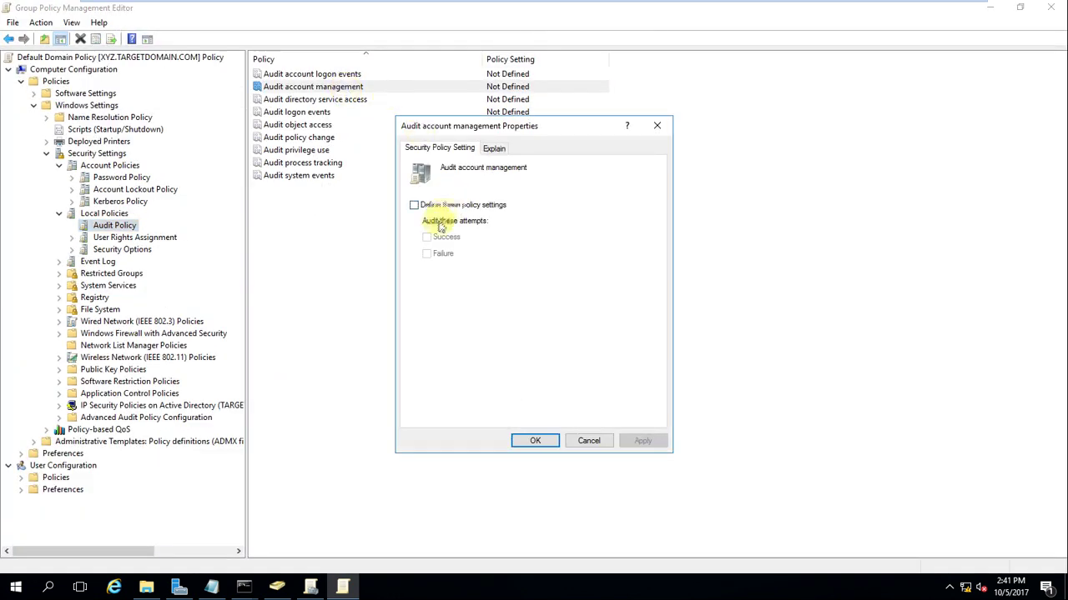
click(415, 205)
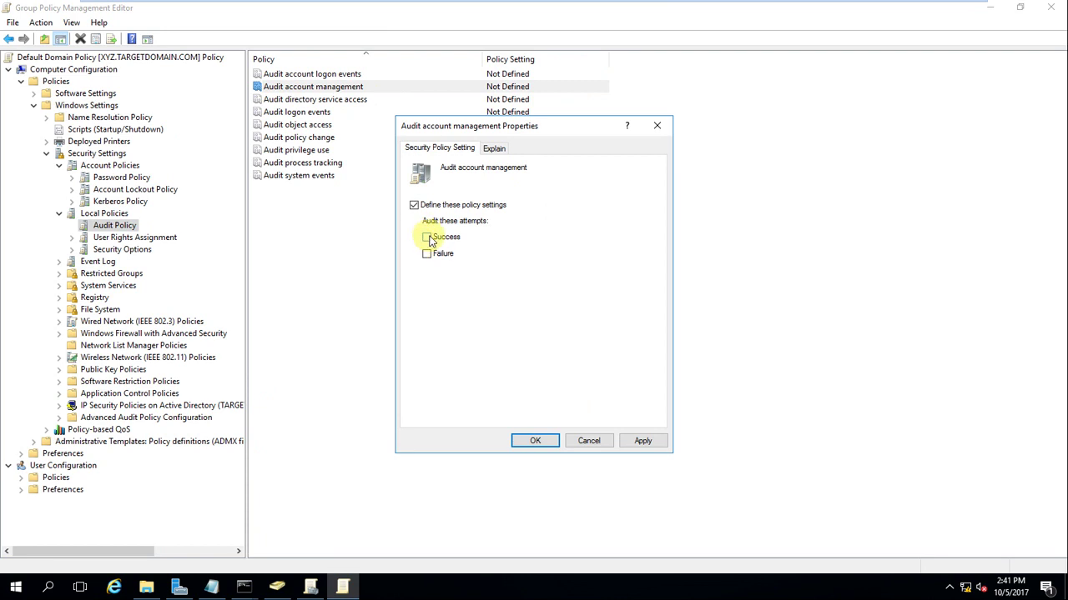
click(428, 238)
click(427, 254)
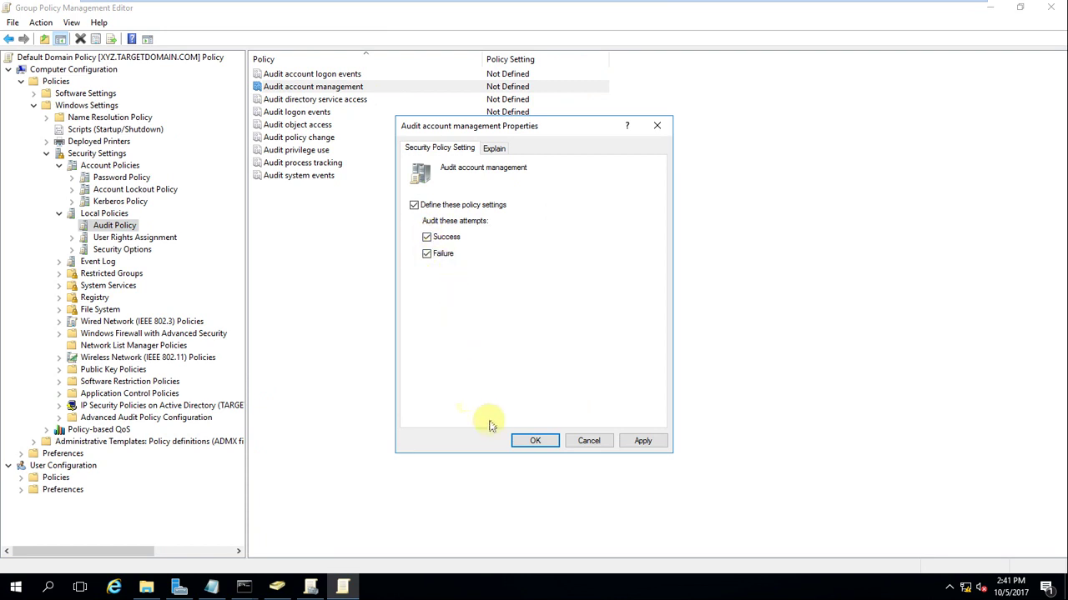
click(526, 435)
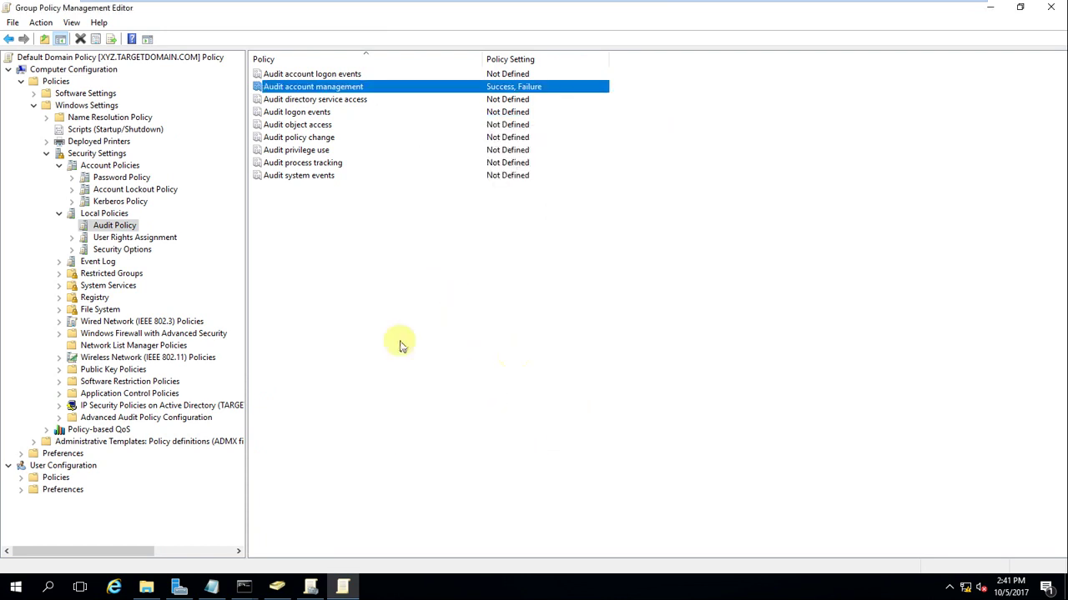
Switch to the Sourcedomain.com virtual machine and sign in as SOURCEDOMAIN\Administrator with the account password
mouse_move(642, 5)
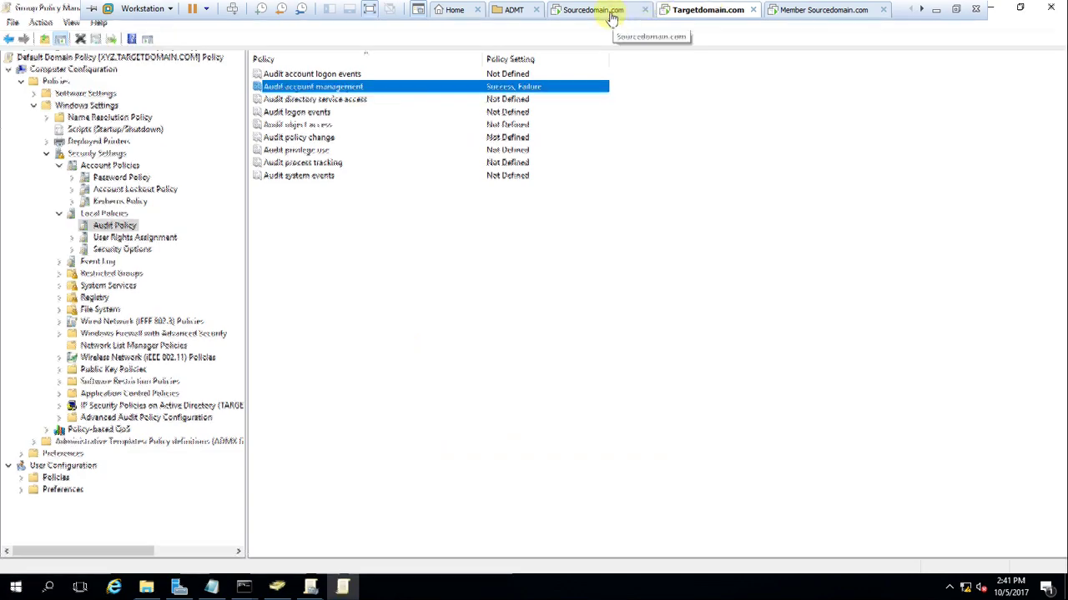
click(611, 15)
right_click(611, 15)
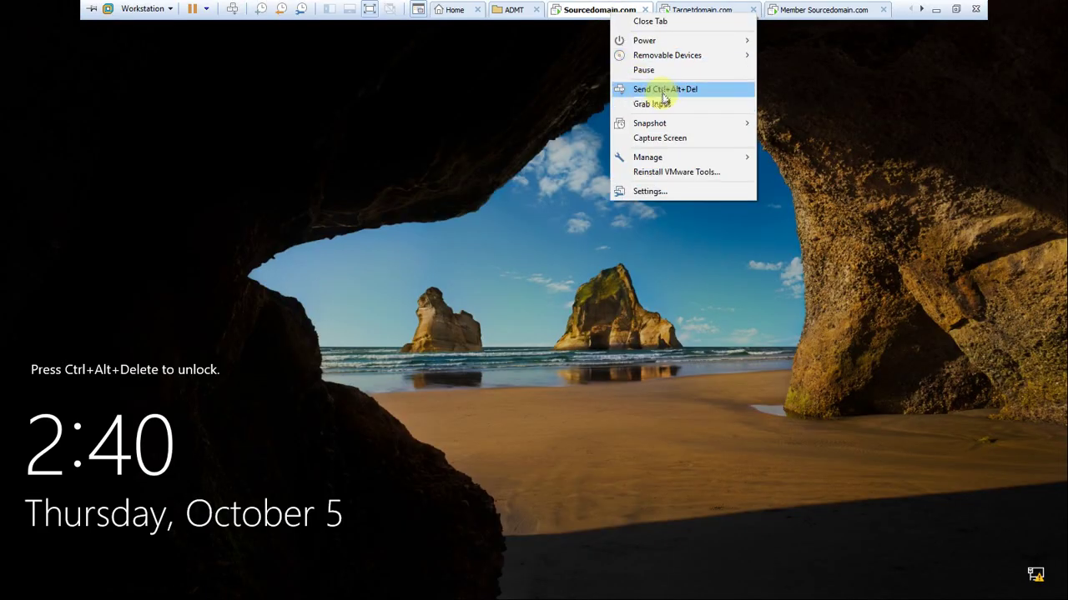
click(646, 89)
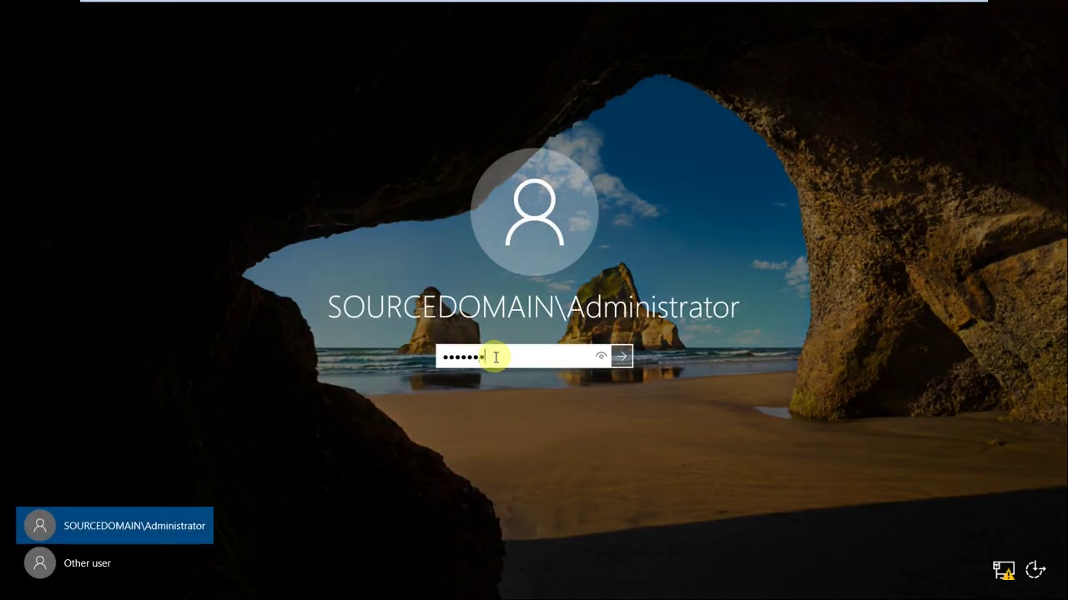
key(Return)
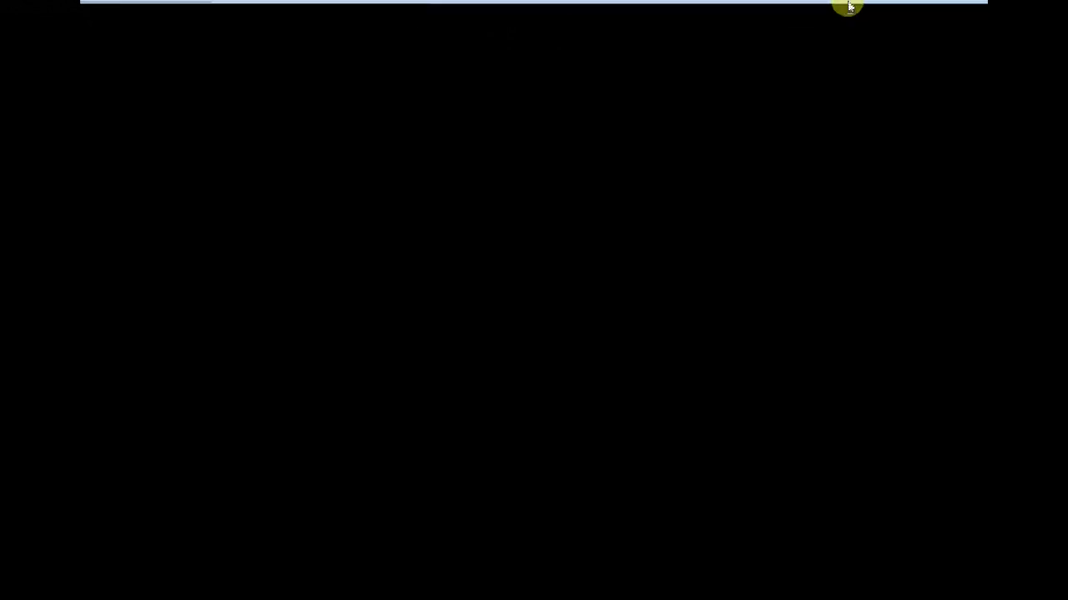
Return to the Targetdomain.com virtual machine and close the Group Policy Management Editor
mouse_move(845, 7)
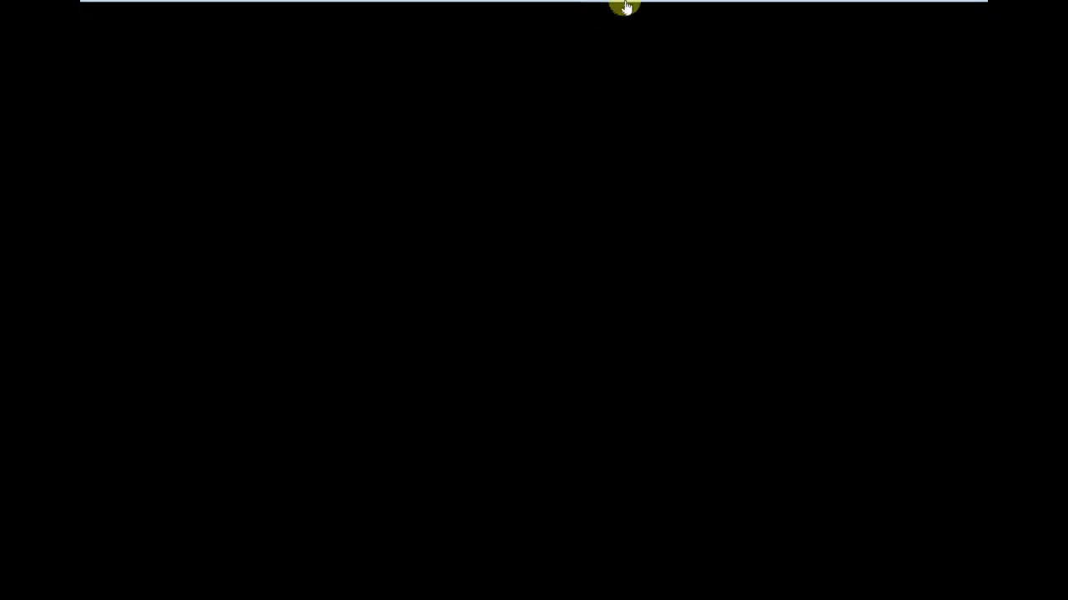
mouse_move(665, 2)
click(699, 11)
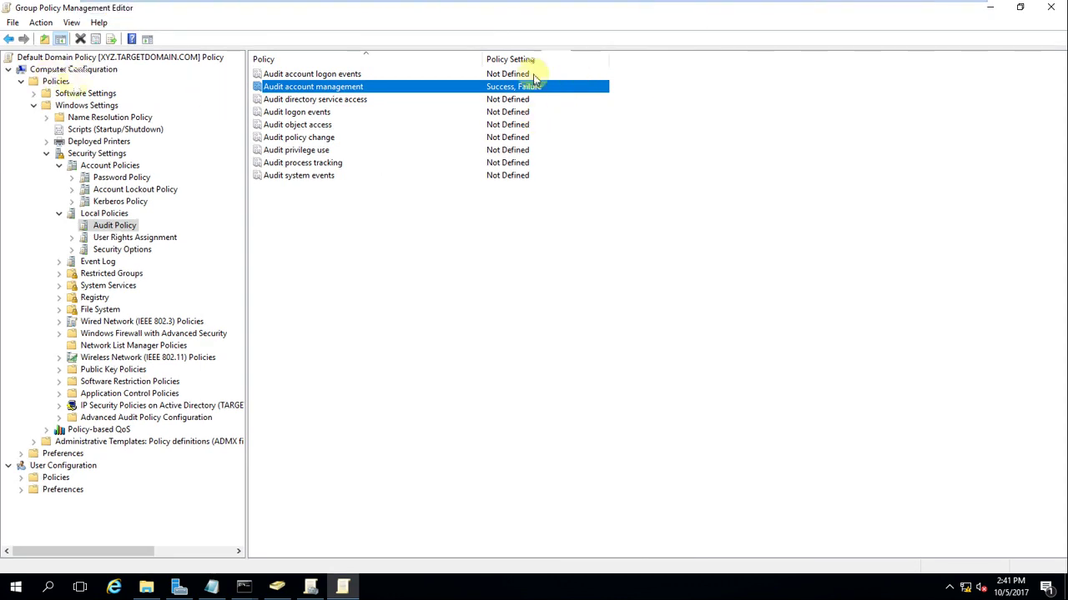
click(1053, 11)
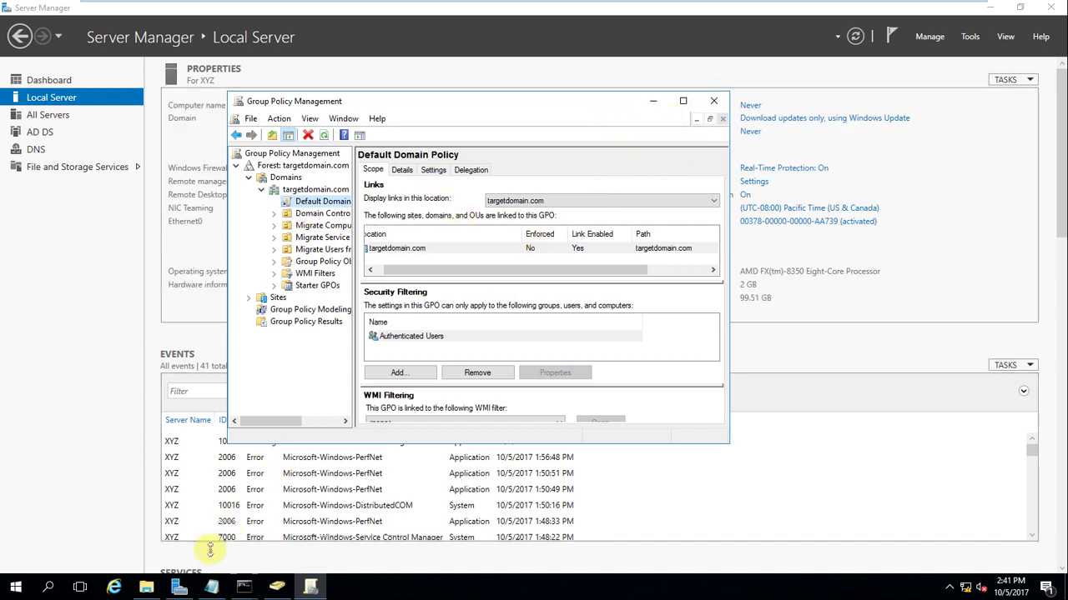
Examine the members of the Builtin Administrators group in Active Directory Users and Computers, selecting the SOURCEDOMAIN Administrator entry
click(276, 588)
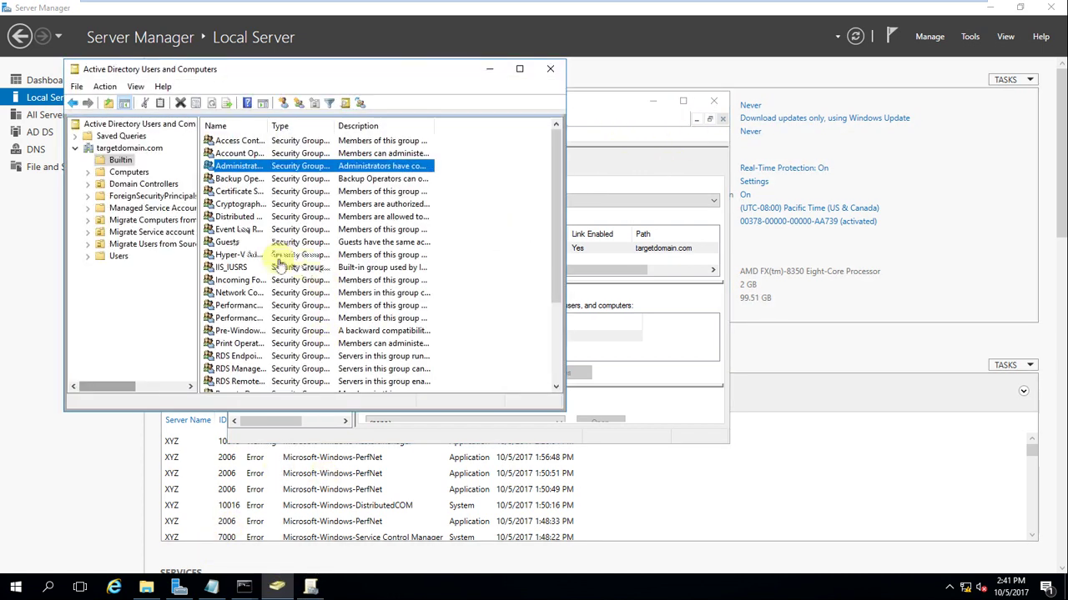
double_click(240, 171)
click(239, 116)
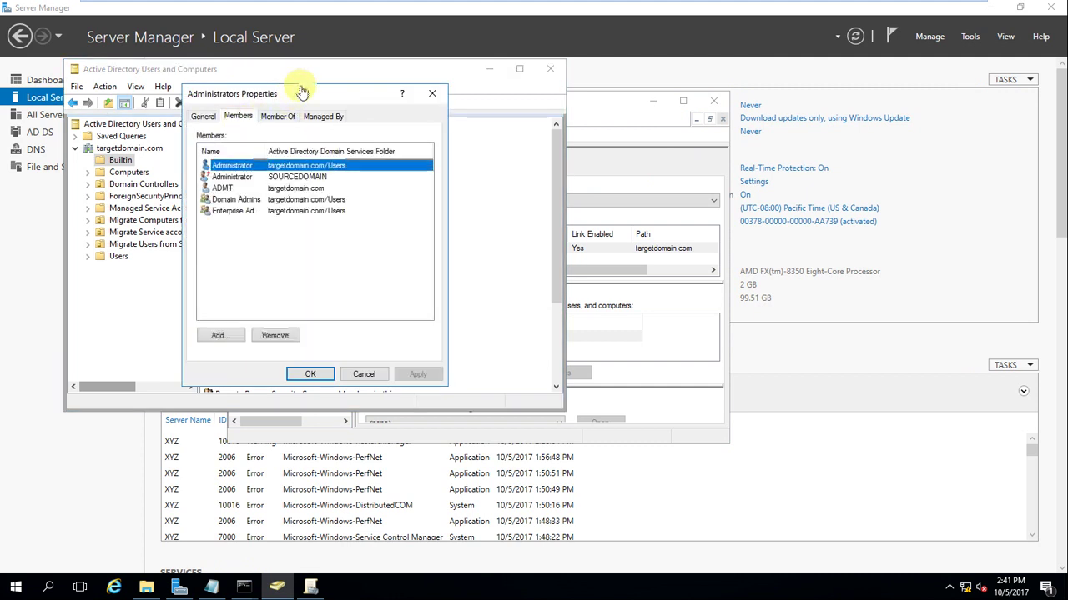
drag(298, 94, 466, 127)
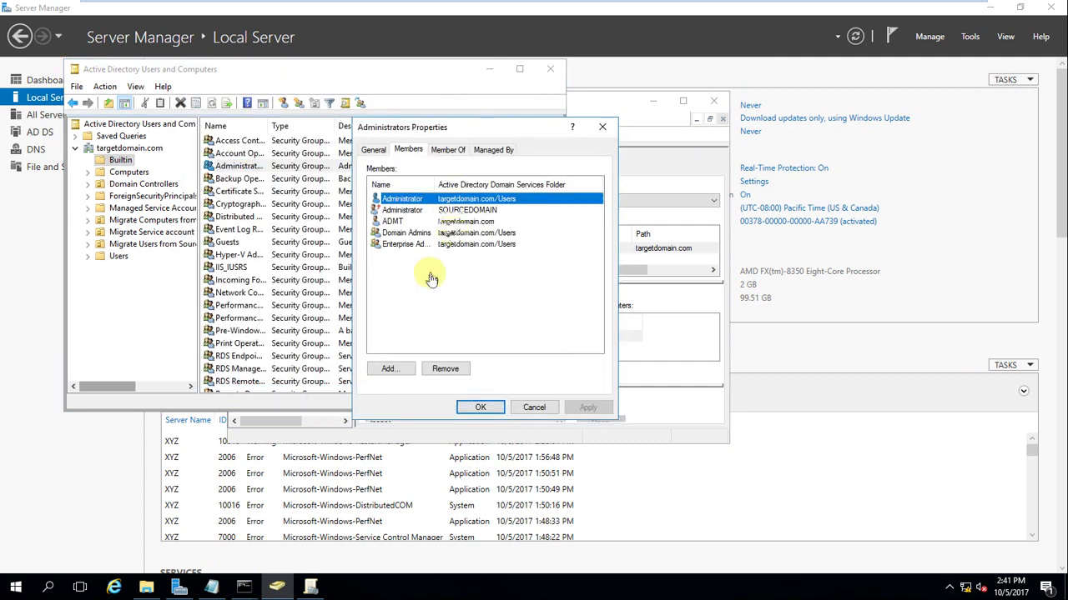
click(454, 211)
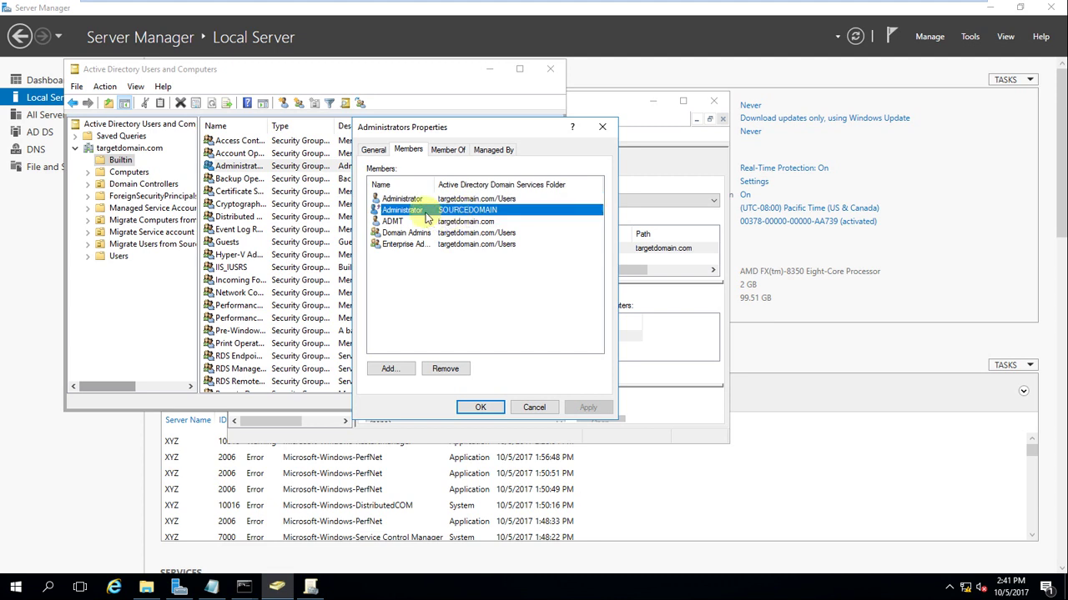
Check whether the Sourcedomain.com virtual machine's desktop has loaded and return to Targetdomain.com
mouse_move(566, 7)
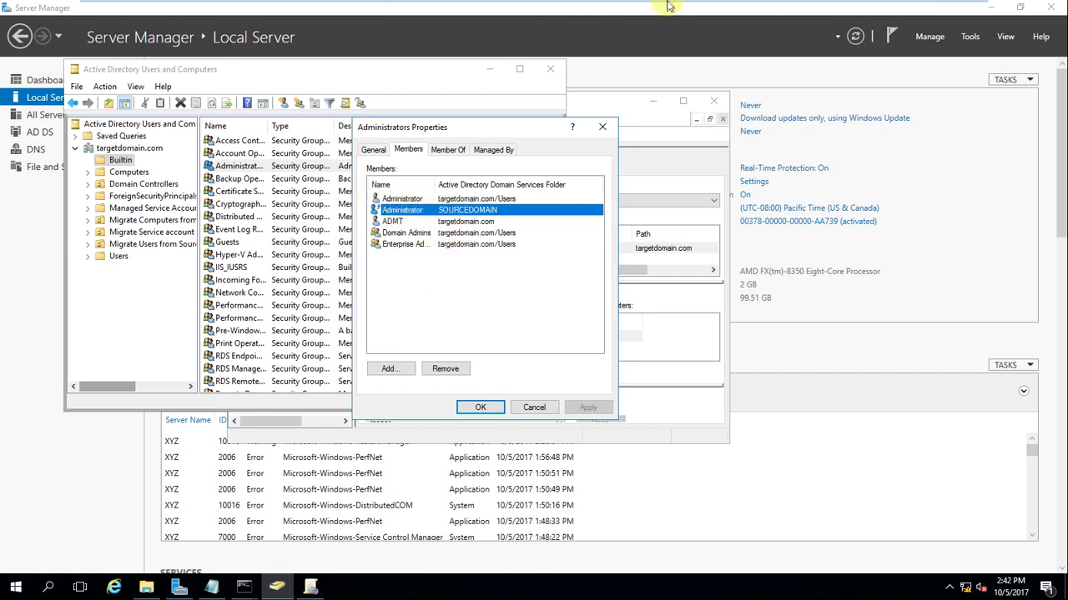
click(599, 9)
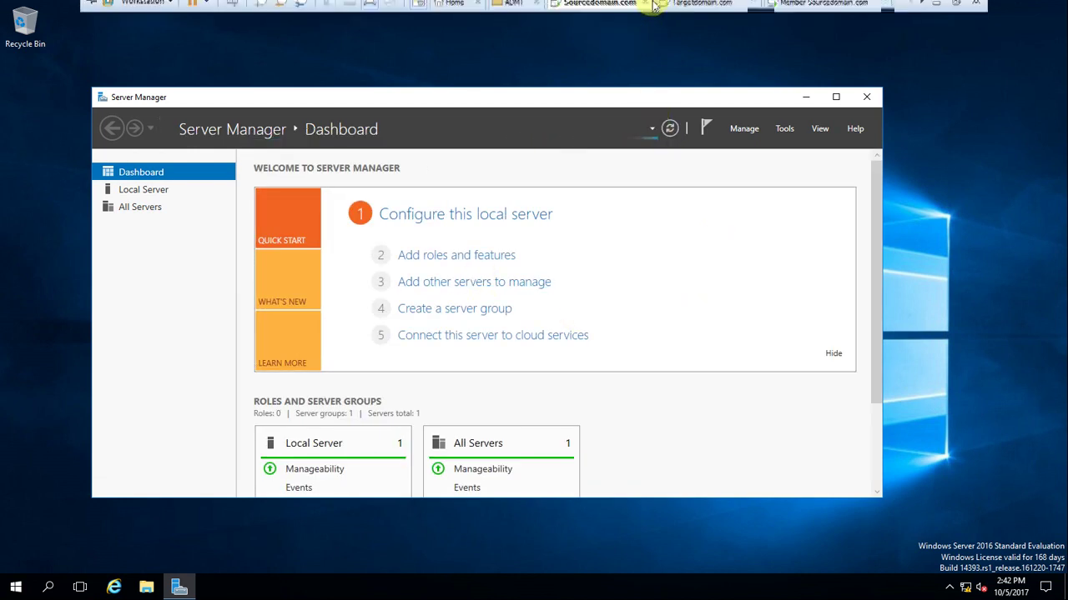
click(694, 10)
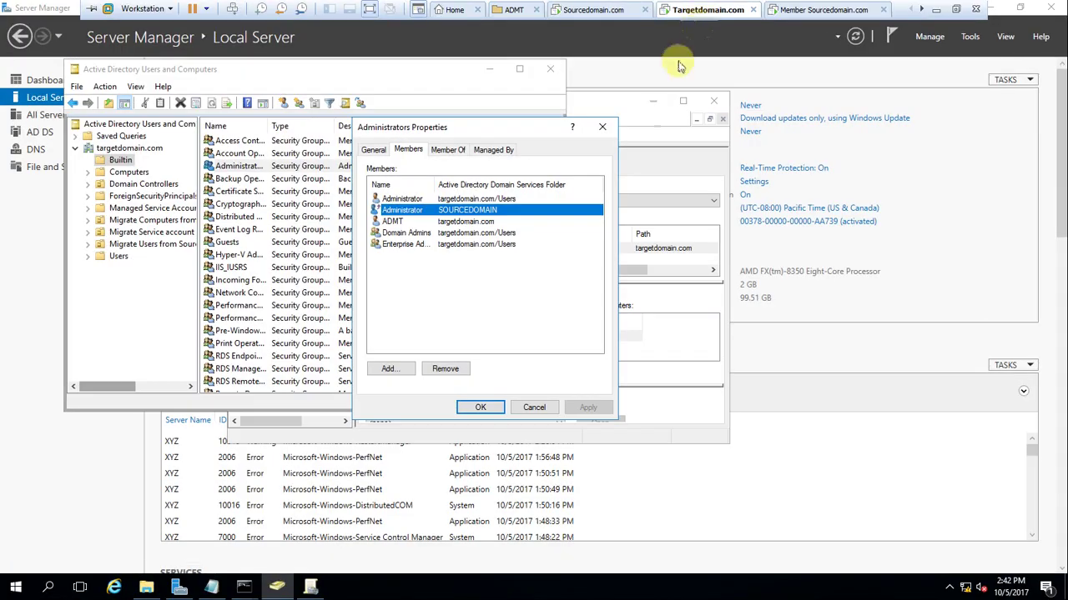
Switch to the Sourcedomain.com virtual machine and list the FSMO role holders at a command prompt with netdom query FSMO
click(584, 11)
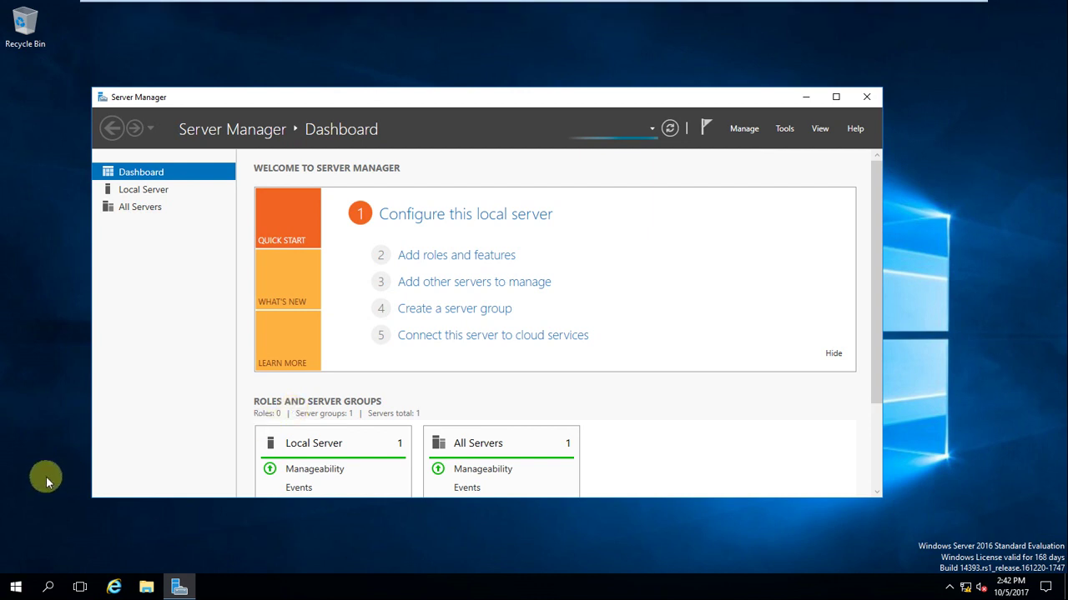
key(super+r)
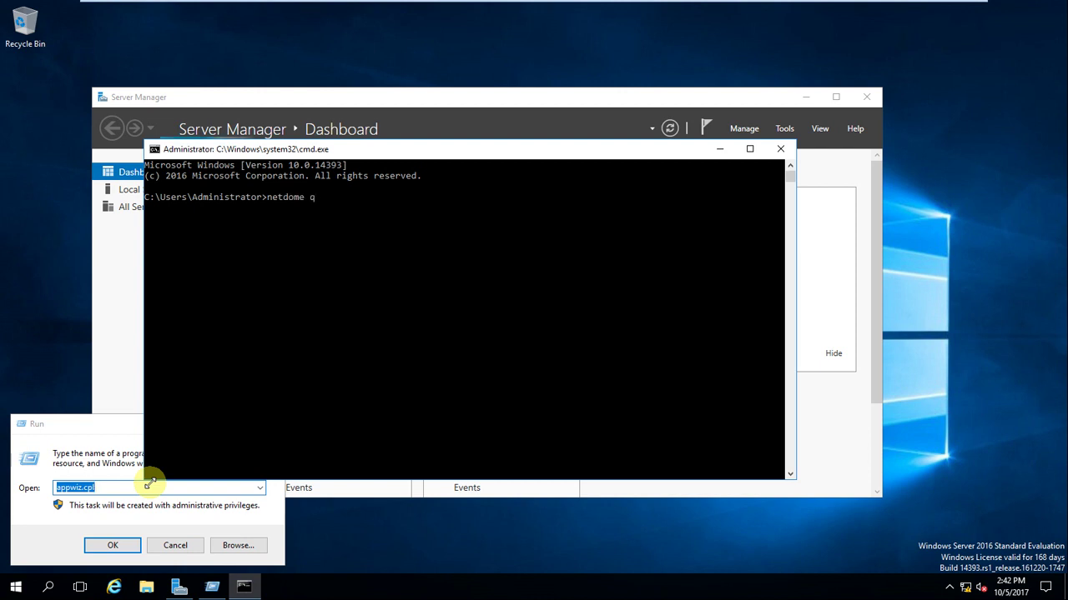
text(uery FSMO)
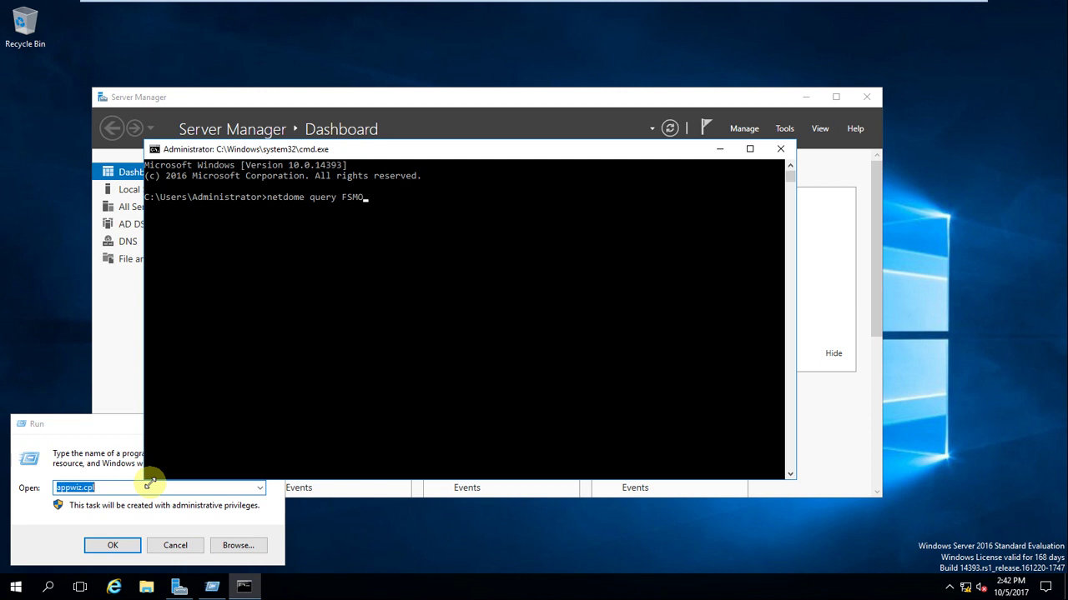
key(Return)
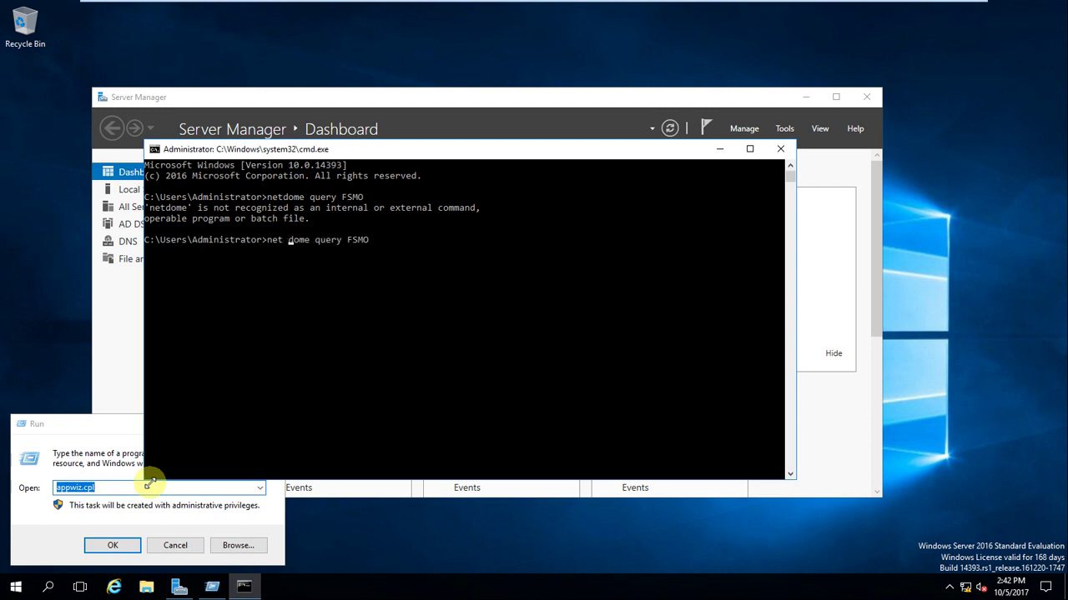
key(Return)
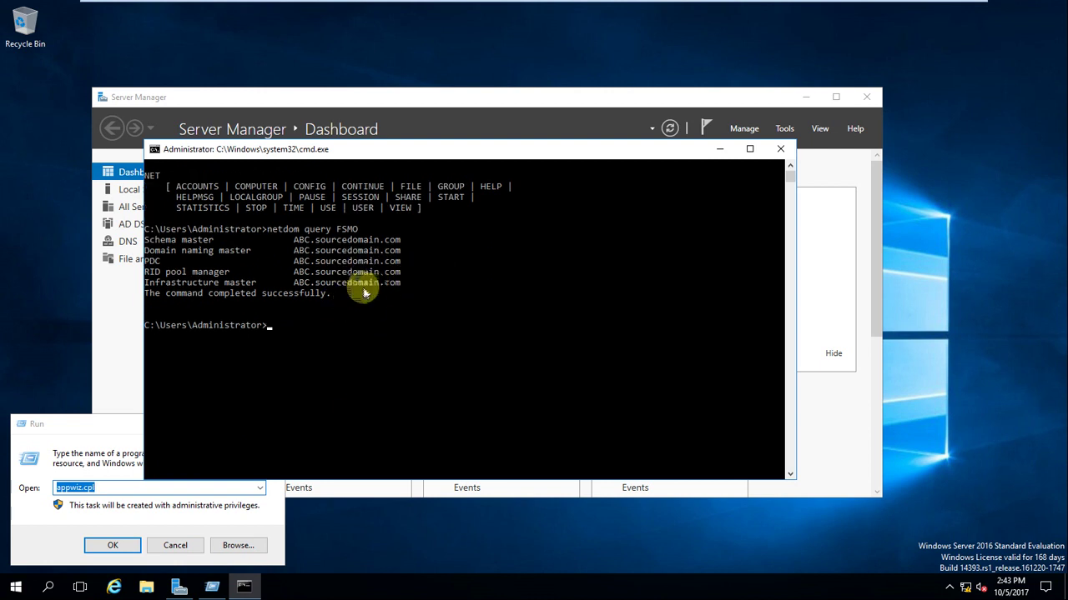
Highlight the PDC role and its holder in the command output
drag(159, 267, 292, 274)
drag(294, 264, 401, 261)
drag(241, 265, 150, 263)
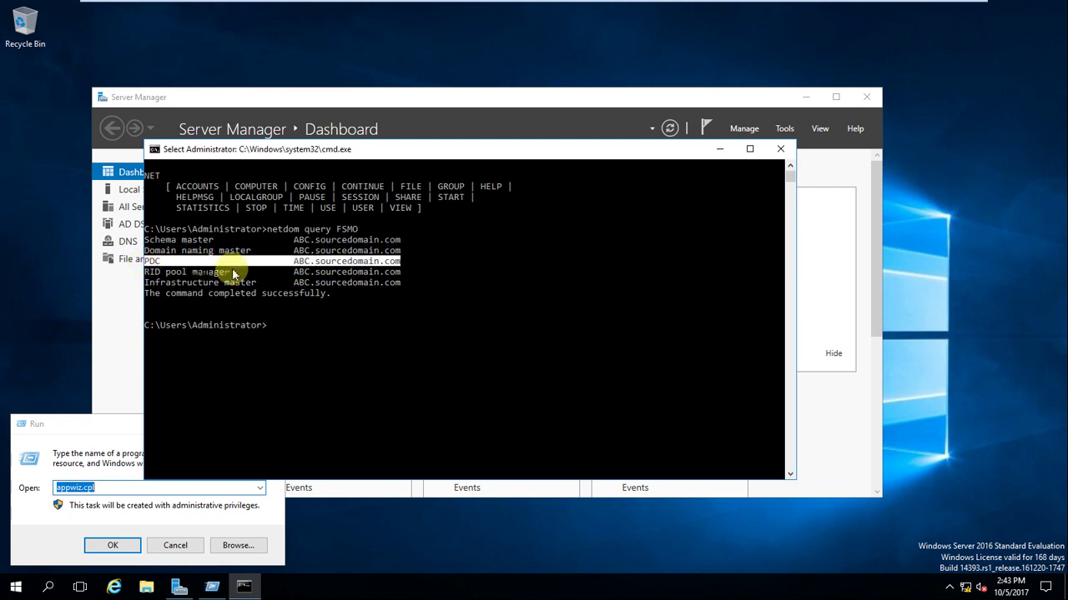
Open Active Directory Users and Computers from Server Manager, maximize it and expand the sourcedomain.com domain
click(103, 361)
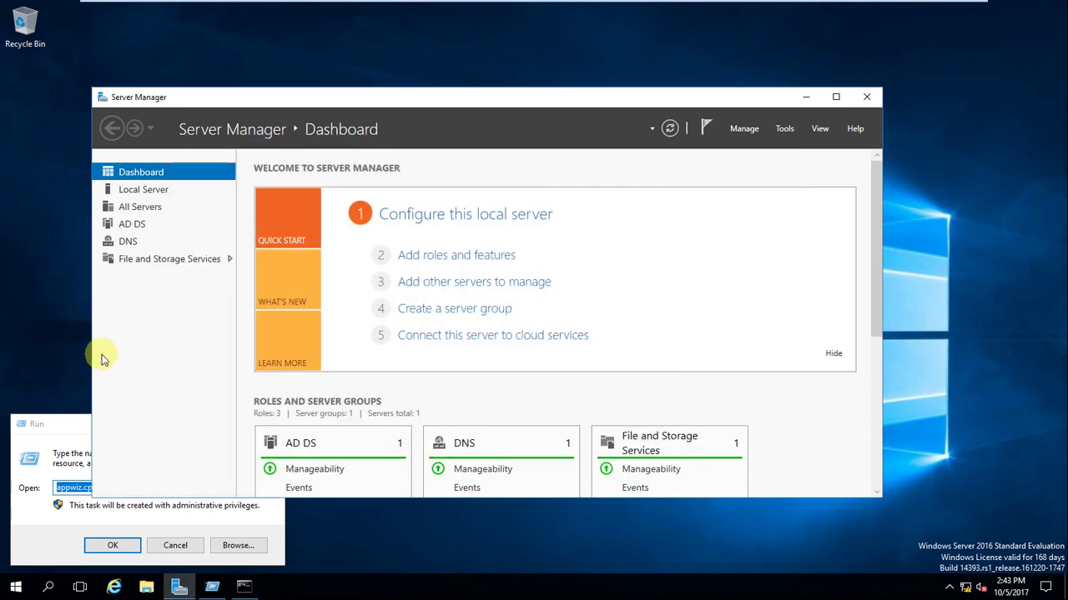
click(784, 130)
click(833, 207)
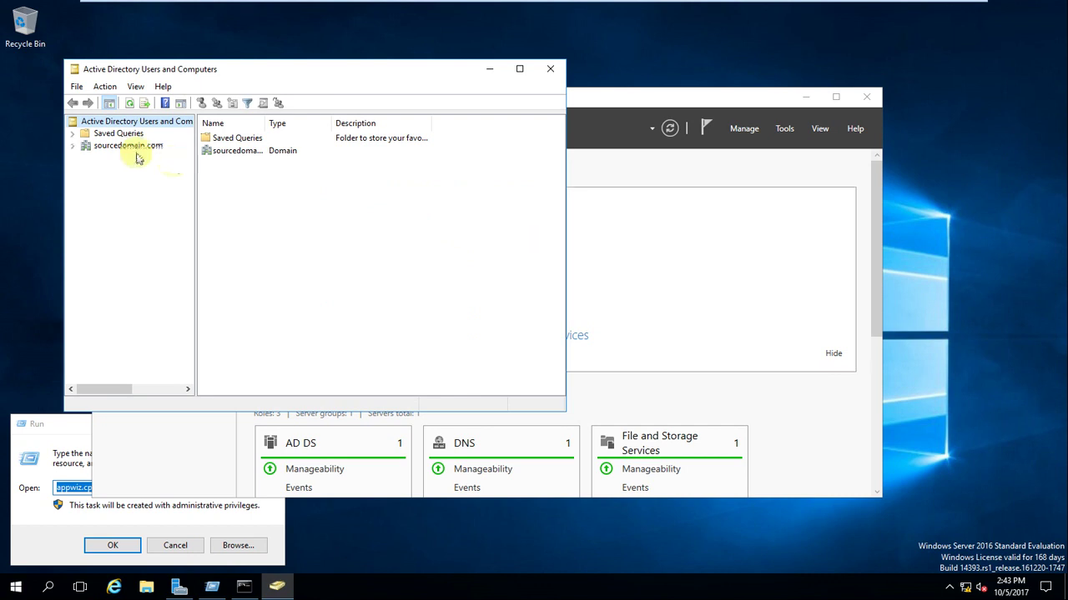
click(73, 146)
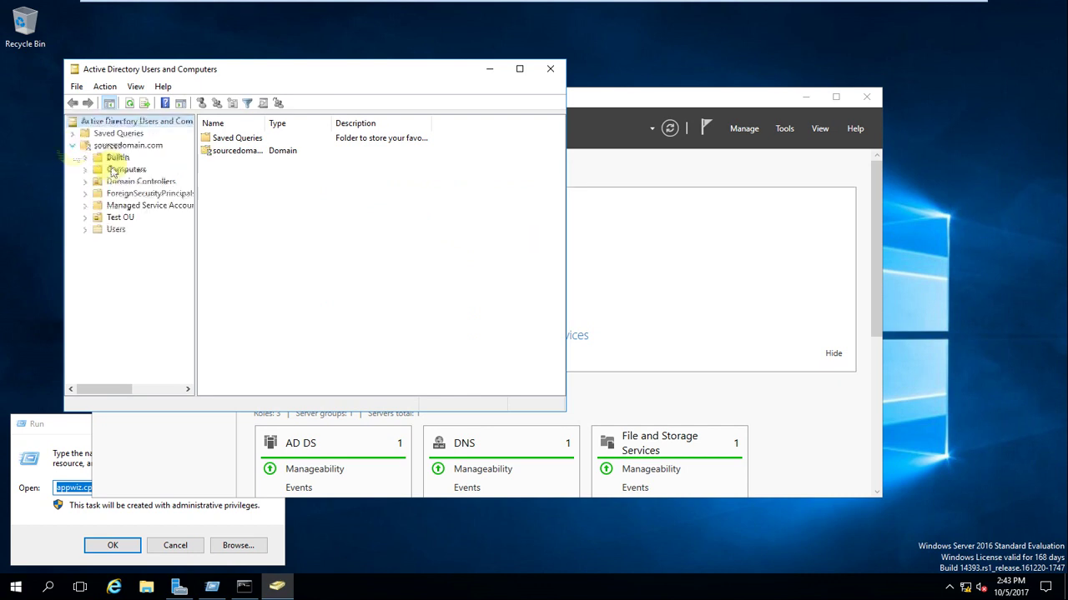
click(519, 71)
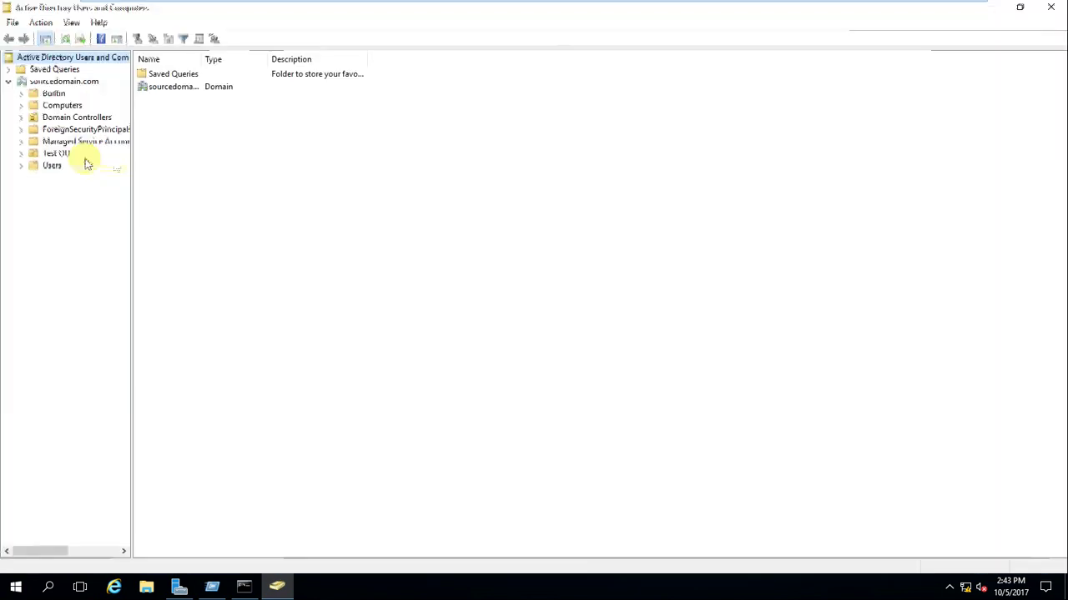
Examine the members of the sourcedomain.com Builtin Administrators group, selecting the TARGETDOMAIN Administrator entry, and close the group's properties
click(56, 94)
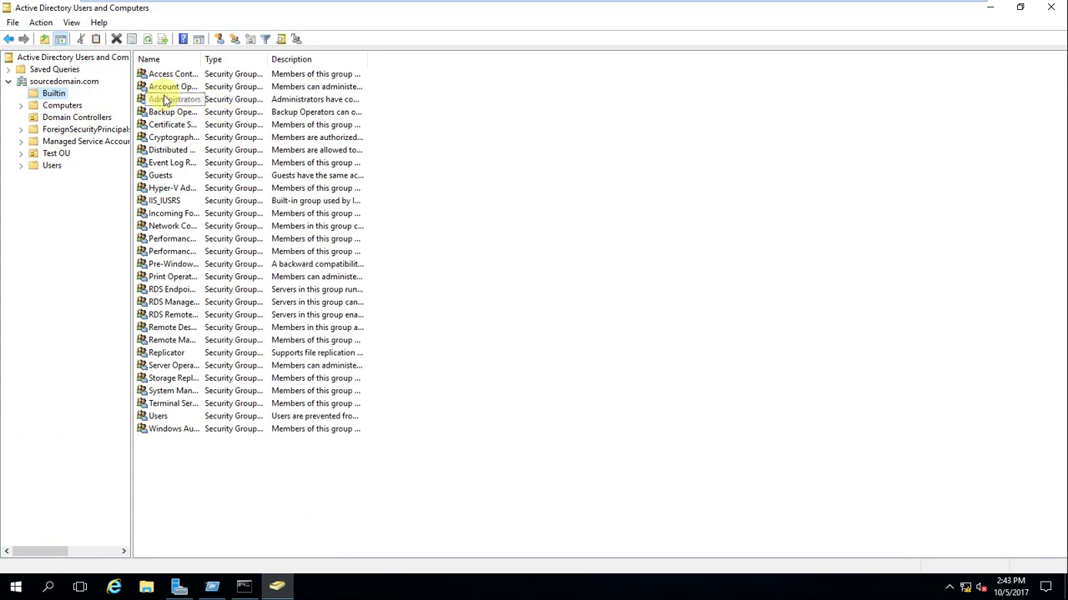
double_click(166, 100)
click(466, 168)
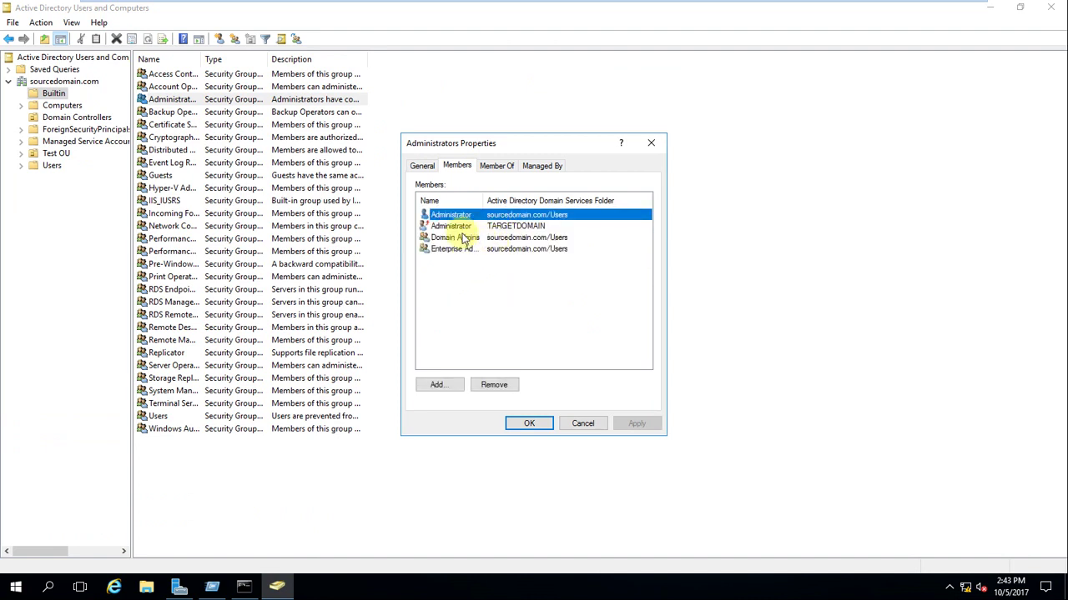
click(465, 238)
click(472, 226)
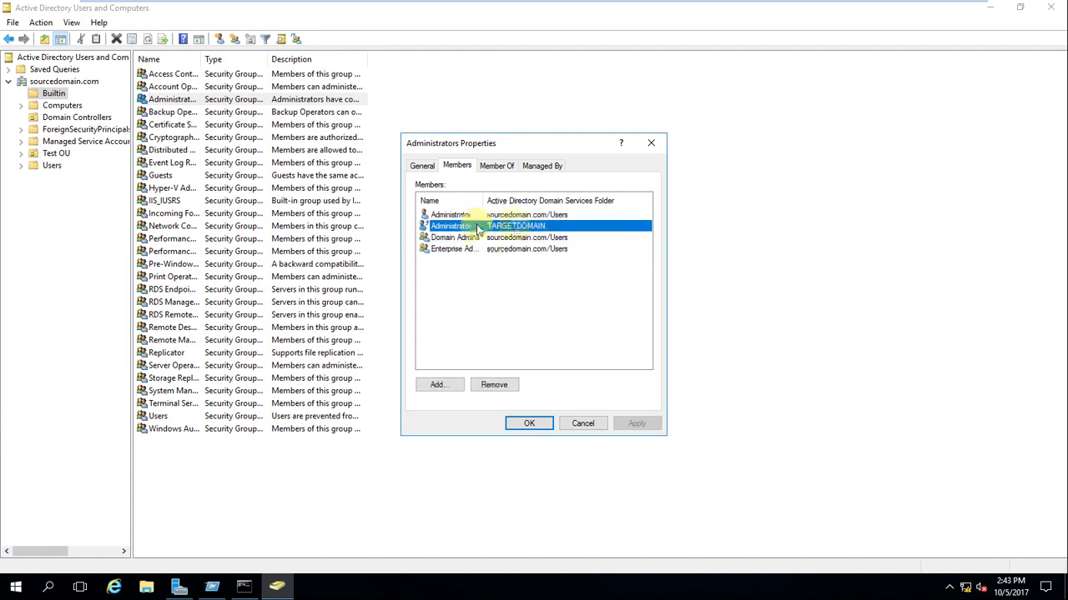
click(534, 424)
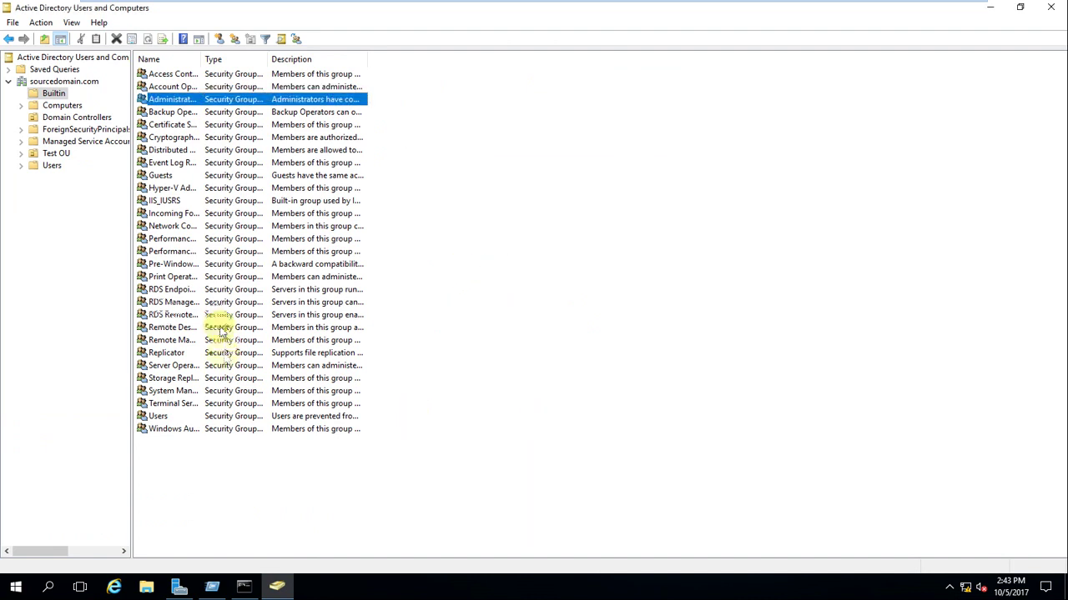
Create a domain local security group named sourcedomain$$$ in the Builtin container of sourcedomain.com
right_click(54, 94)
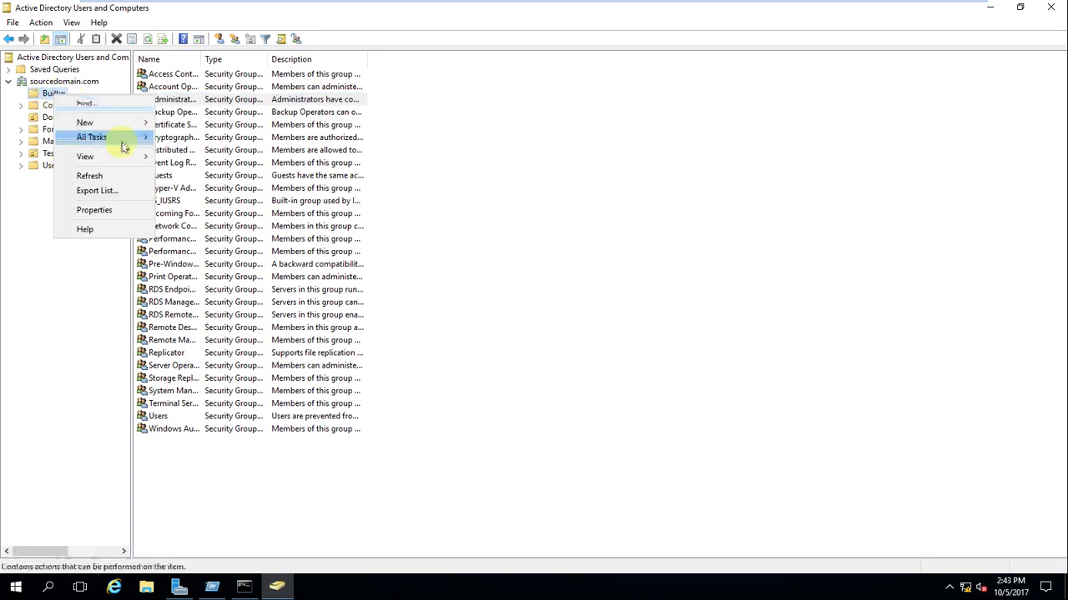
mouse_move(116, 165)
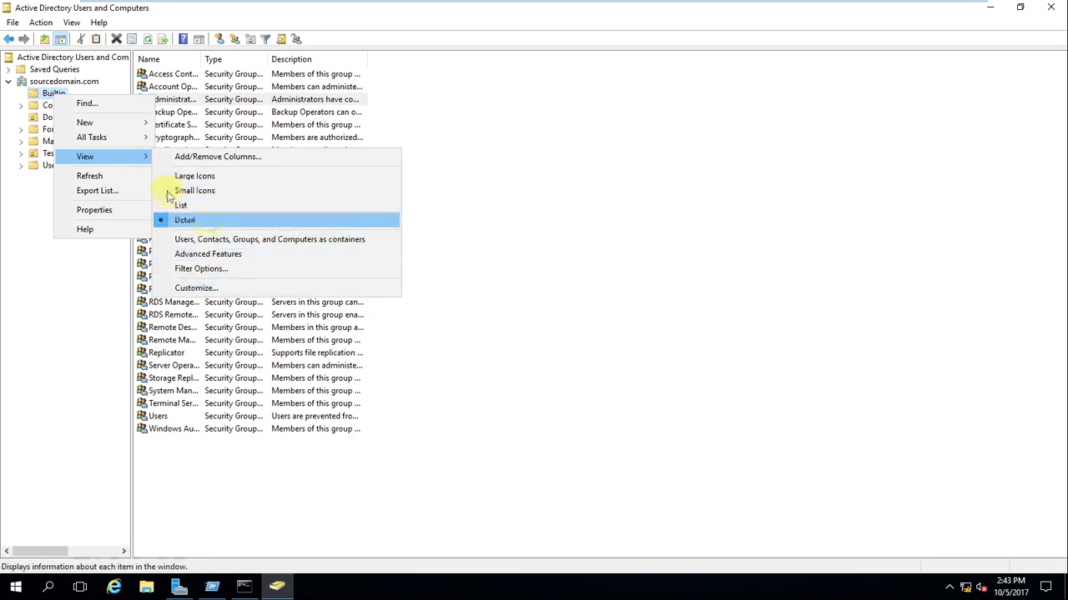
mouse_move(142, 123)
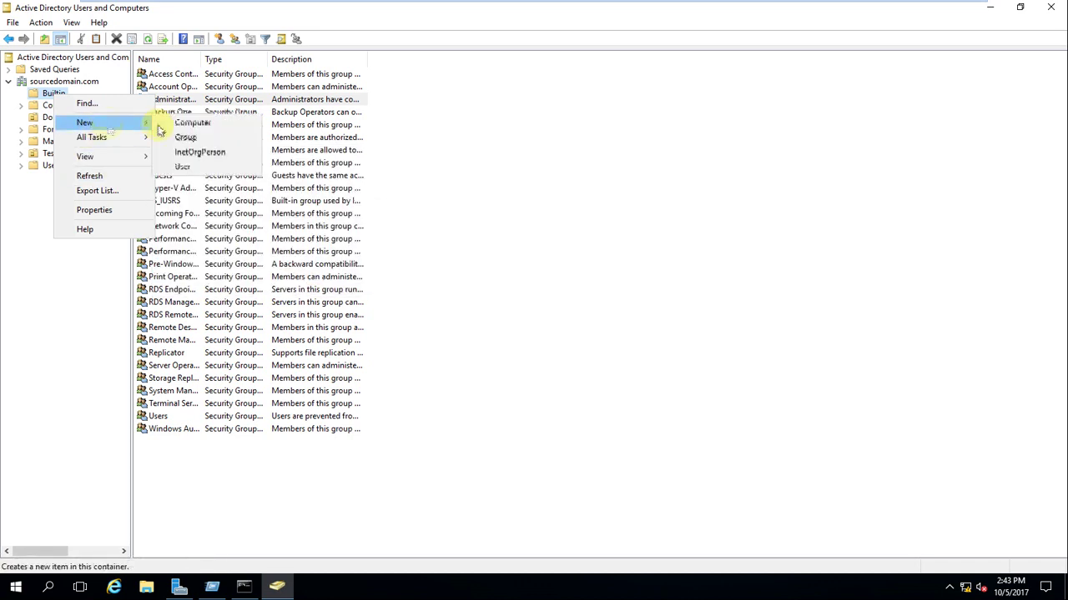
click(200, 139)
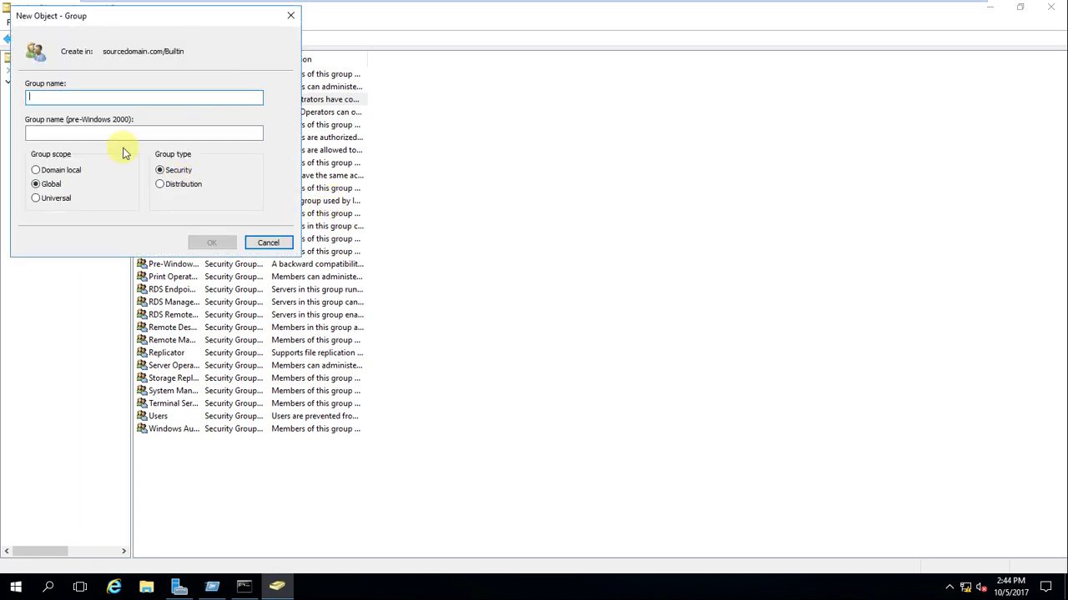
text(sourcedomain$$$)
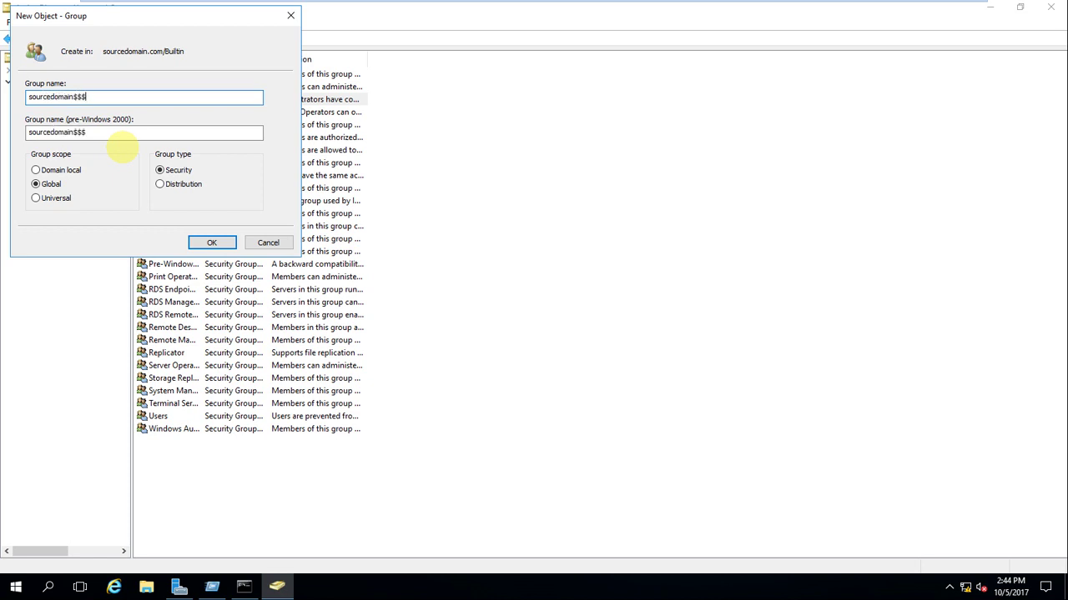
click(45, 171)
click(211, 242)
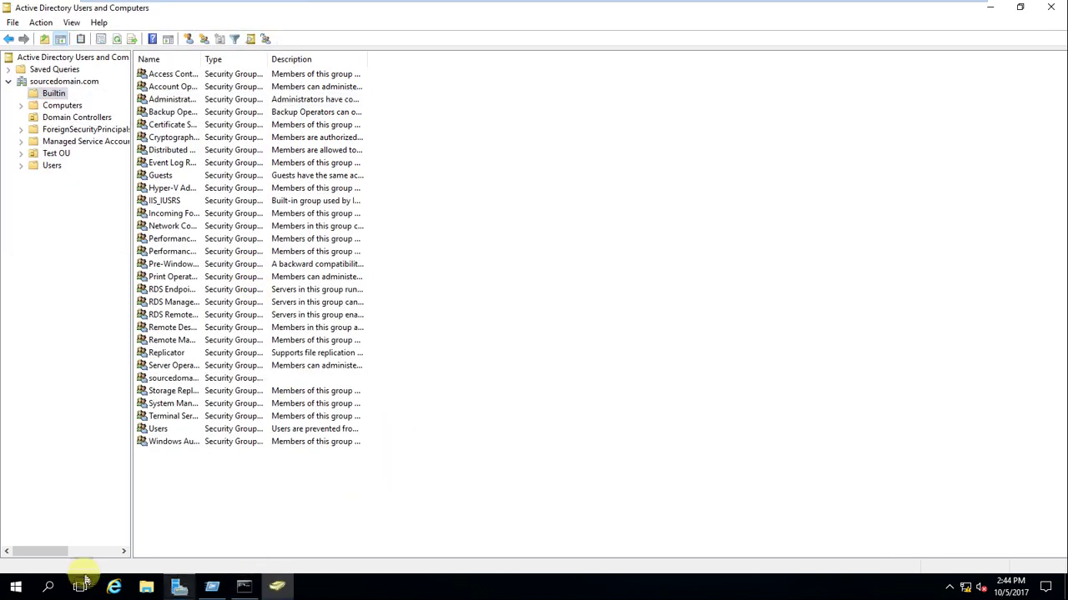
Open the Registry Editor by running regedit in the existing command prompt
key(super+r)
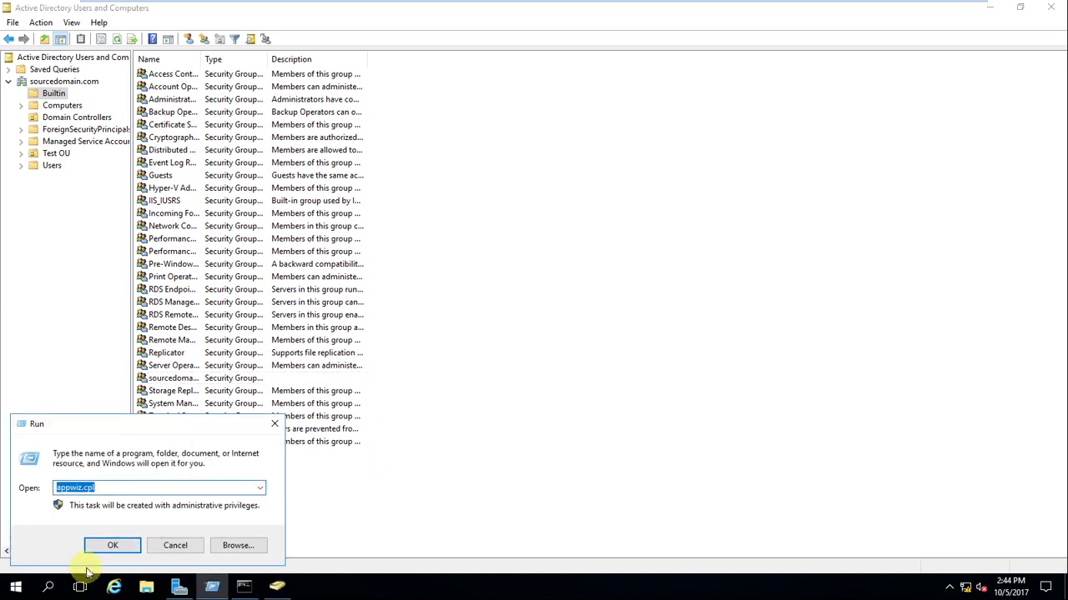
click(243, 588)
key(Escape)
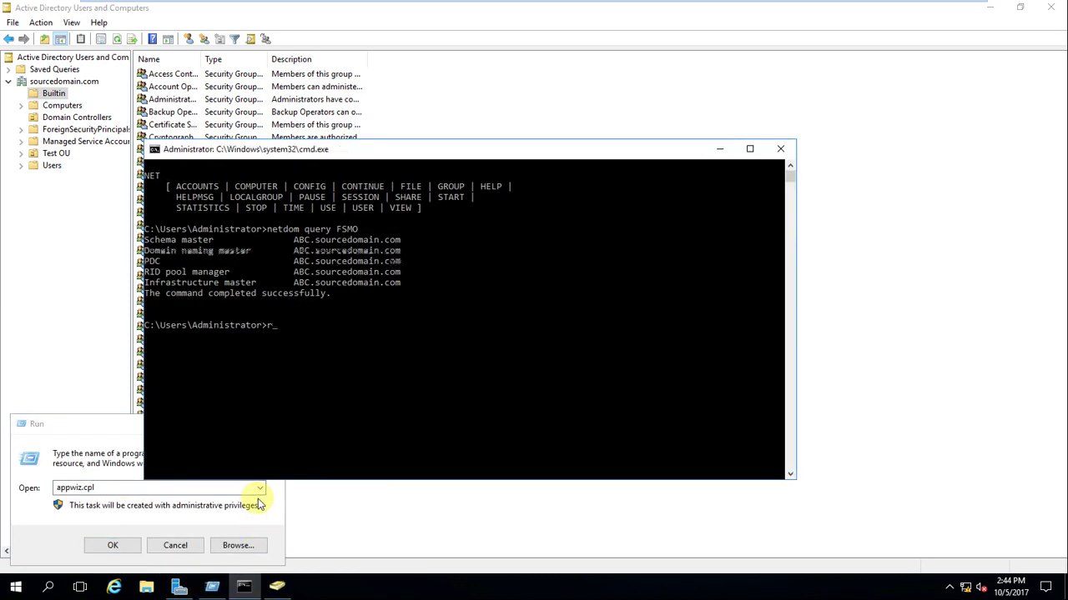
text(regedi)
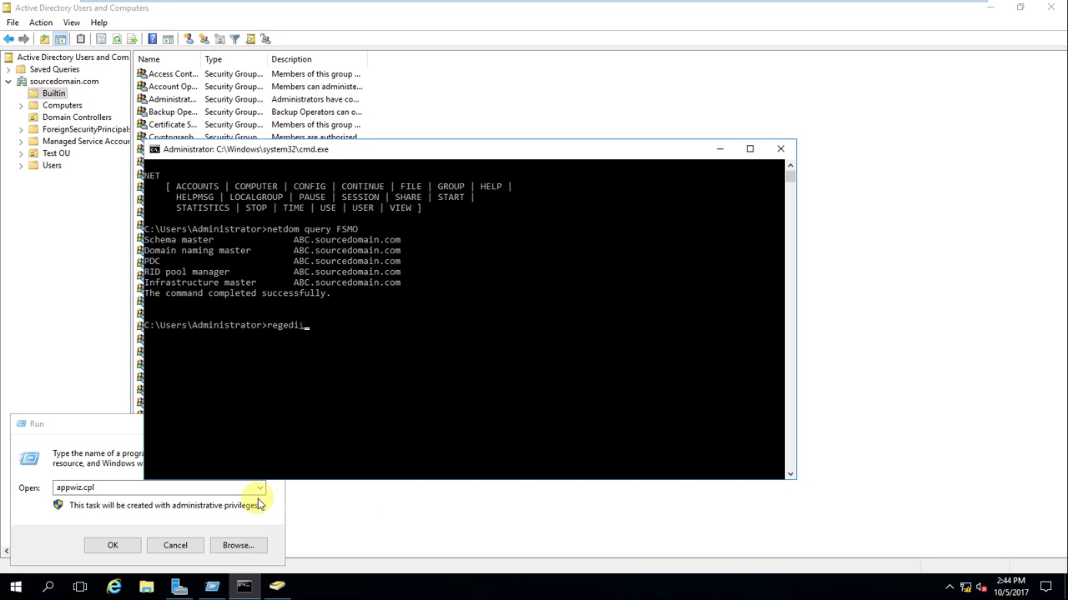
text(t)
key(Return)
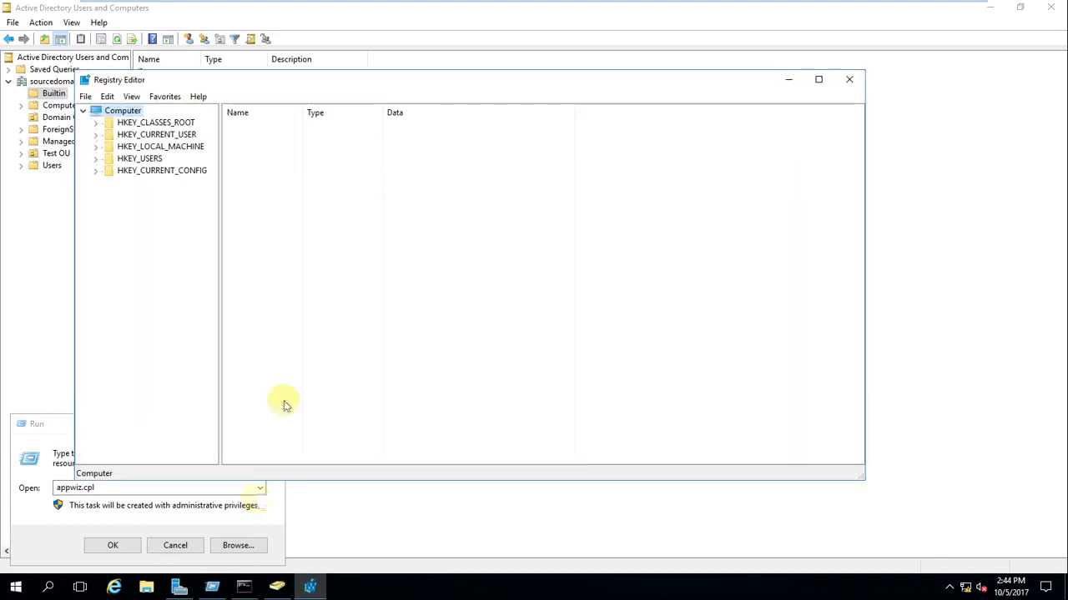
Expand the registry tree down to HKEY_LOCAL_MACHINE\SYSTEM\CurrentControlSet
key(Down)
key(Down)
key(Down)
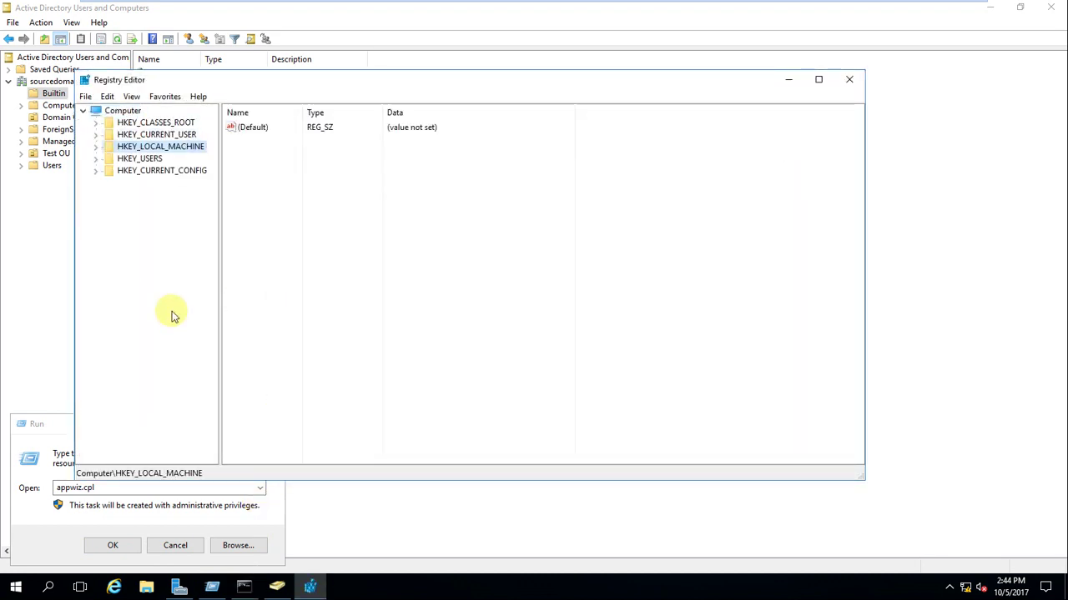
key(Right)
key(Down)
key(Down)
key(Down)
key(Down)
key(Down)
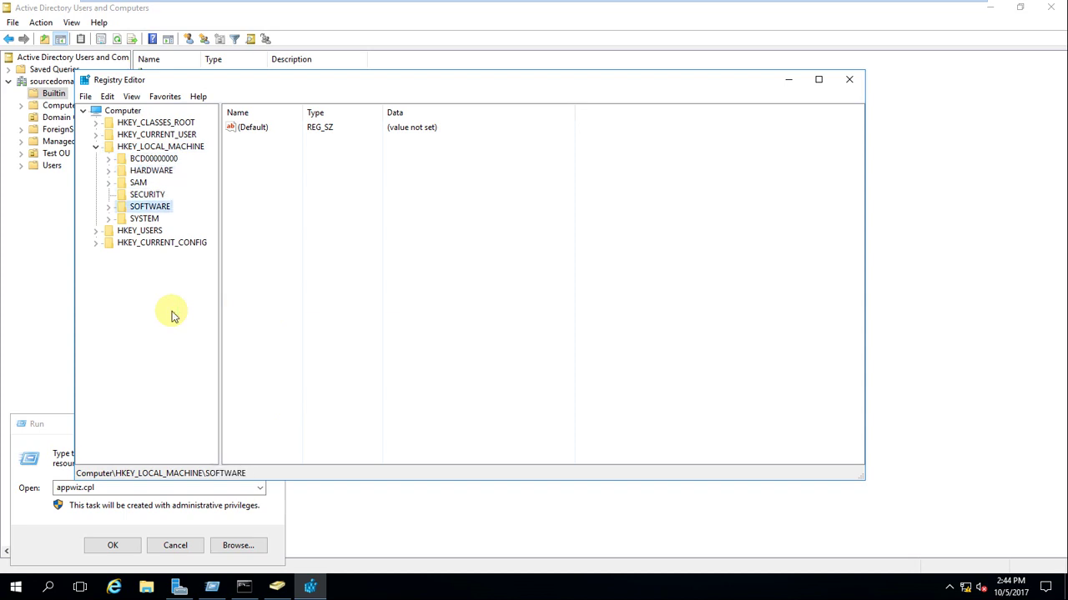
key(Down)
key(Right)
key(Down)
key(Down)
key(Down)
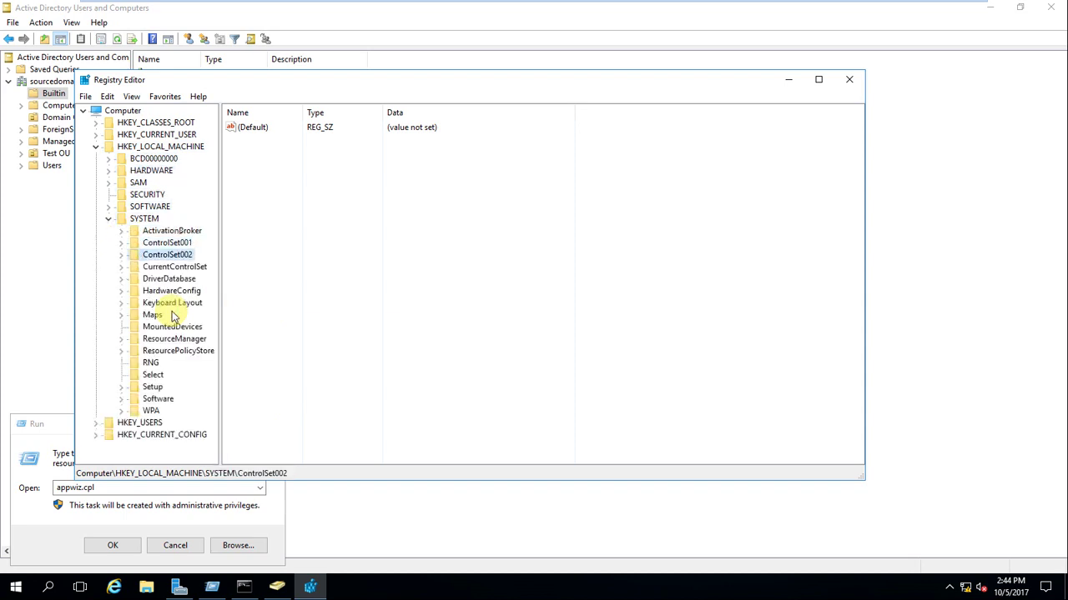
key(Down)
key(Right)
Locate the Lsa key under CurrentControlSet\Control and expand it
key(Down)
key(Down)
key(Down)
key(Down)
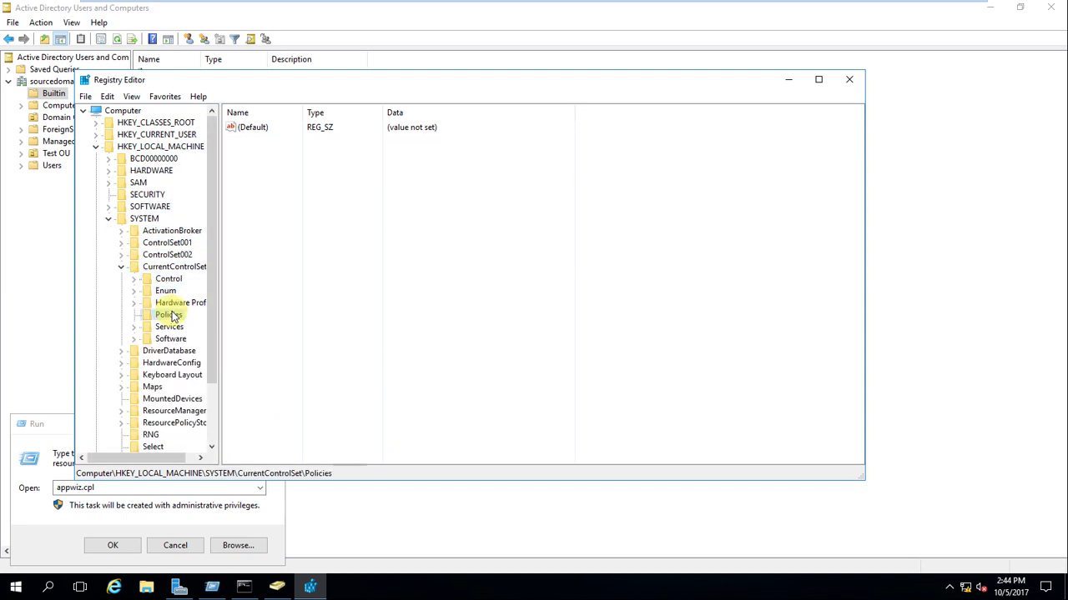
key(Down)
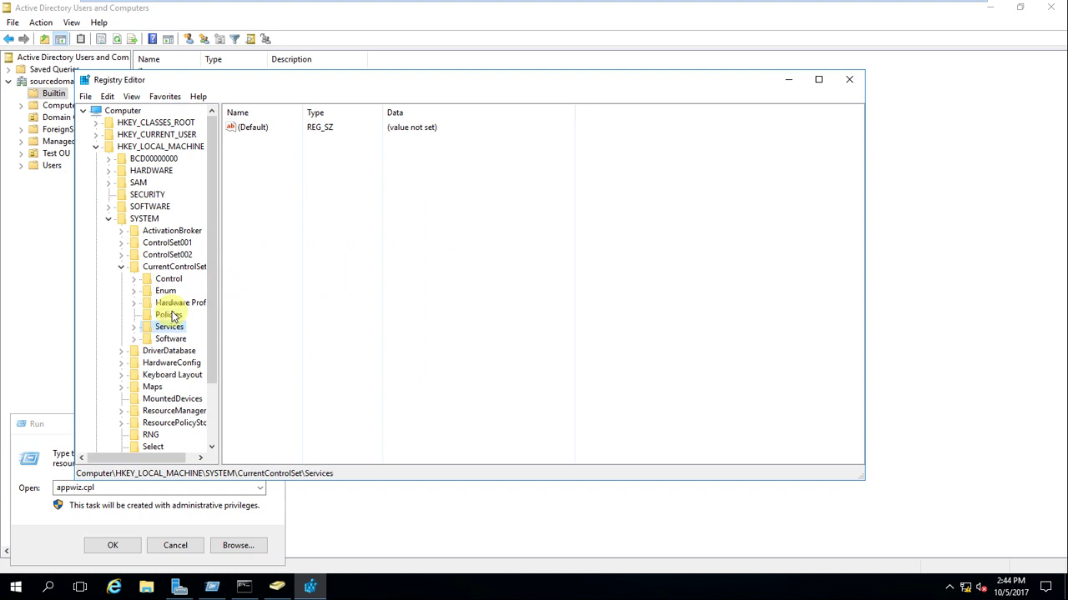
key(Up)
key(Up)
key(Up)
key(Up)
key(Right)
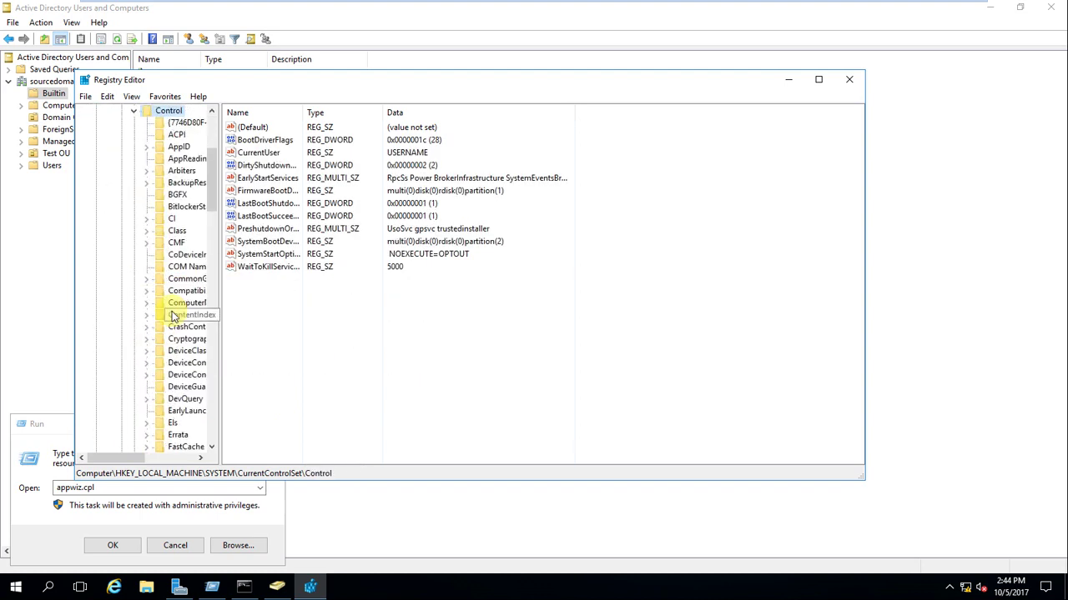
key(s)
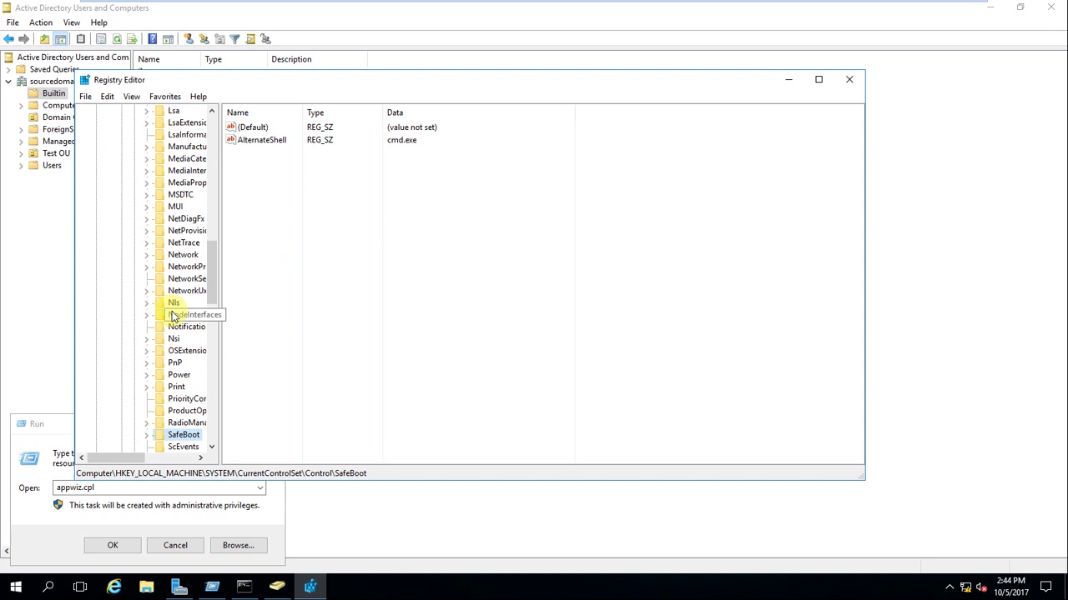
key(l)
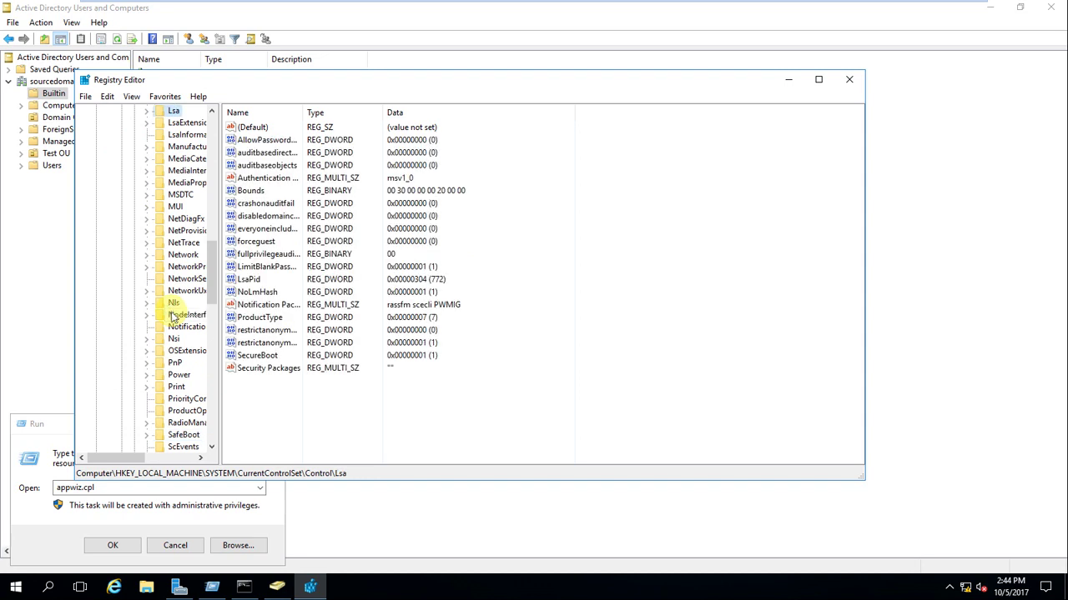
click(150, 115)
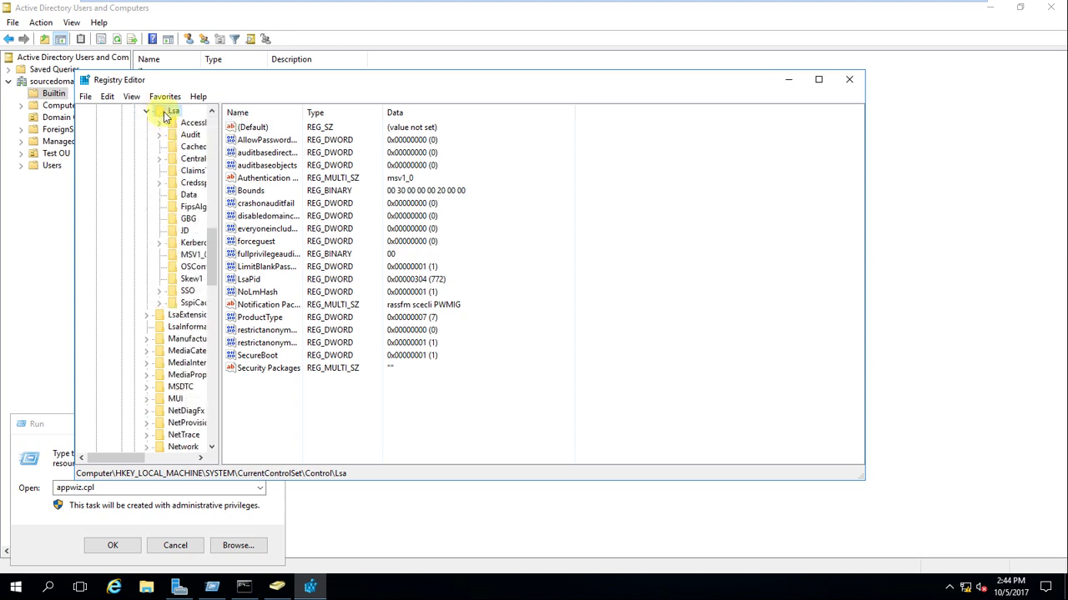
Create a DWORD (32-bit) value named TcpipCliensupport under the Lsa key
right_click(165, 116)
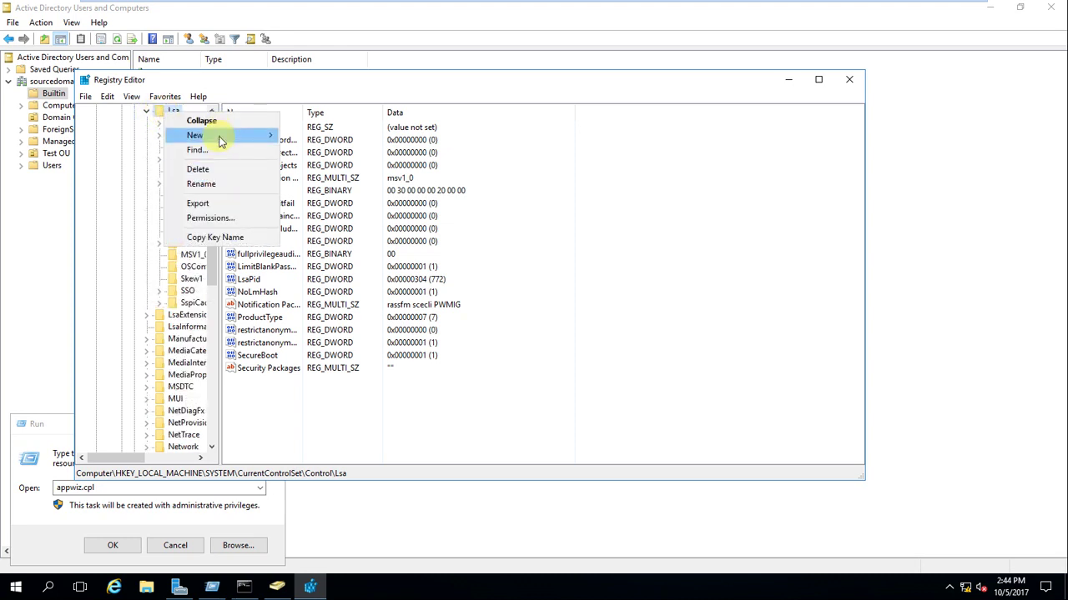
mouse_move(221, 138)
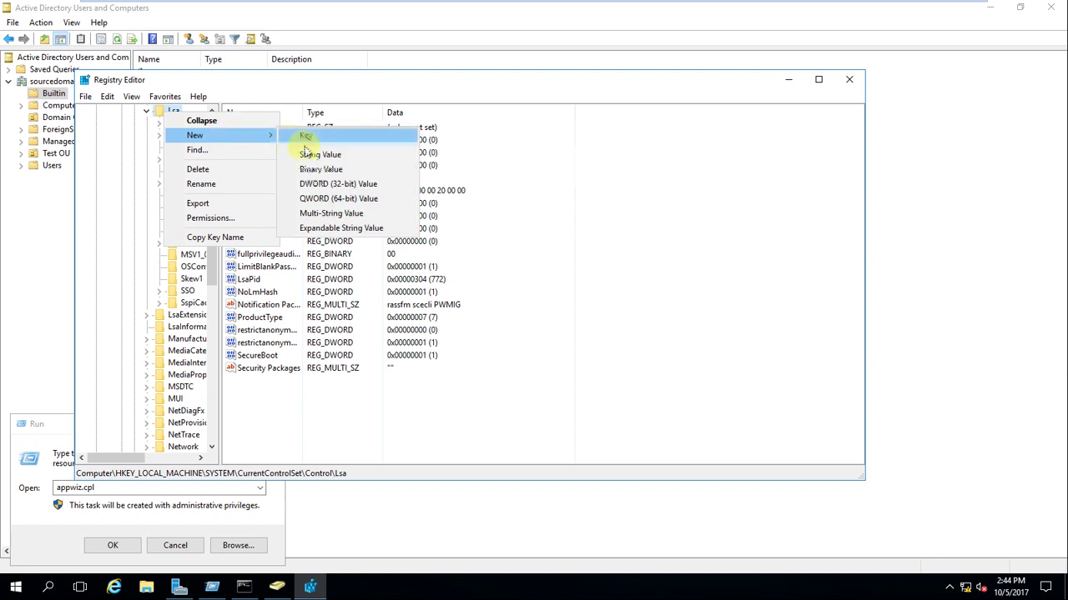
click(360, 193)
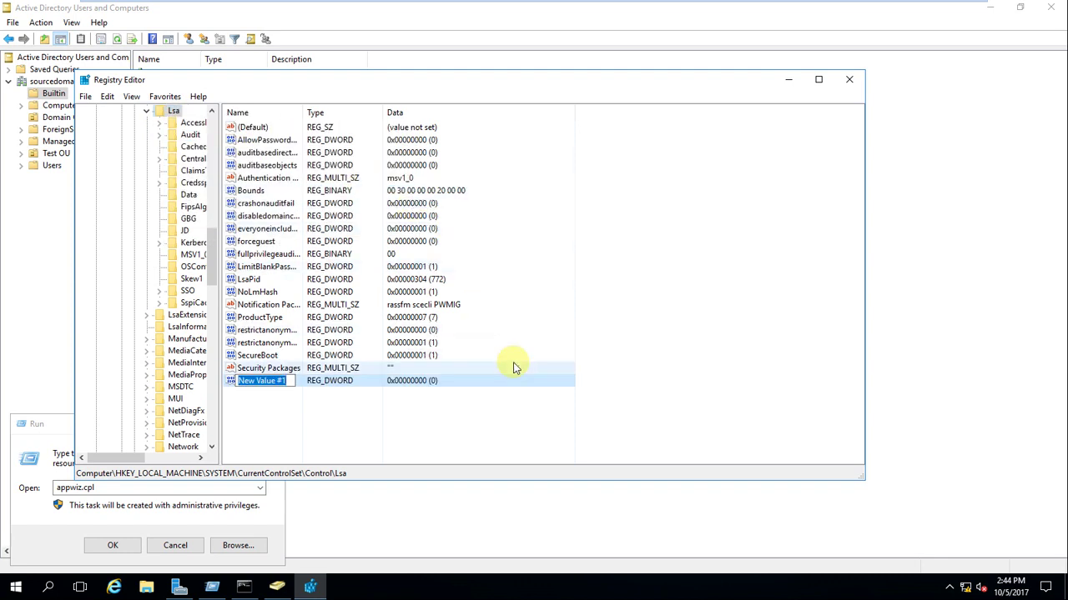
text(TcpipCliensupport)
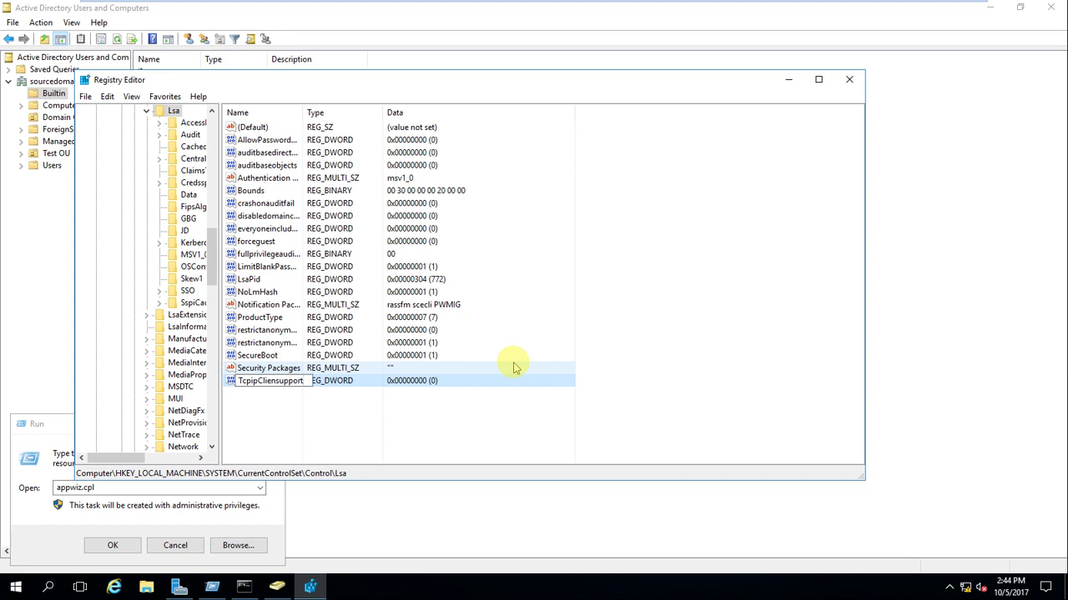
key(Return)
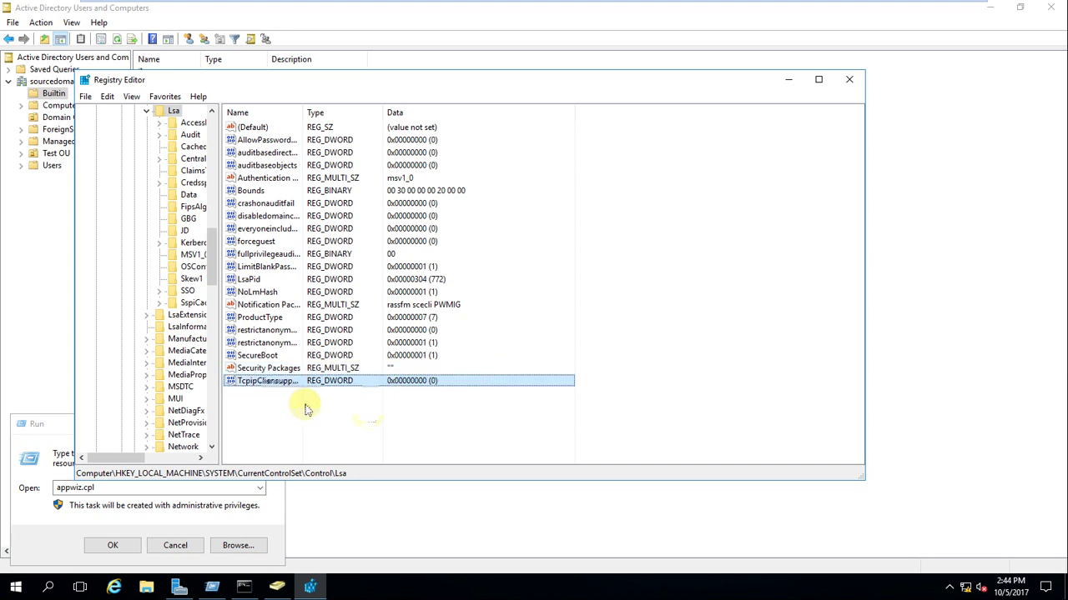
Set the TcpipCliensupport value data to 1 and close the Registry Editor
double_click(267, 382)
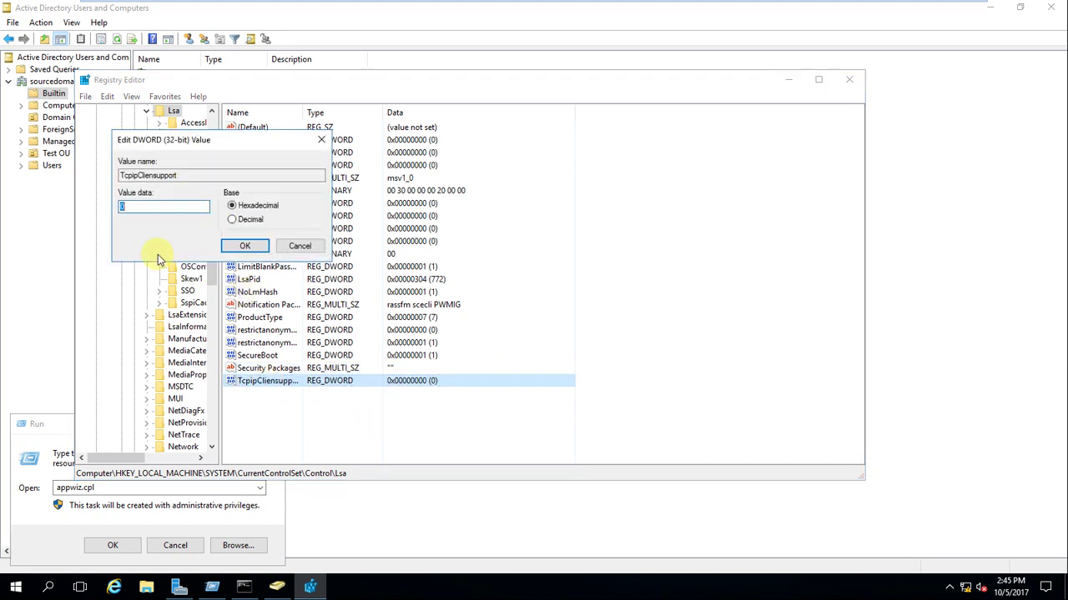
click(243, 246)
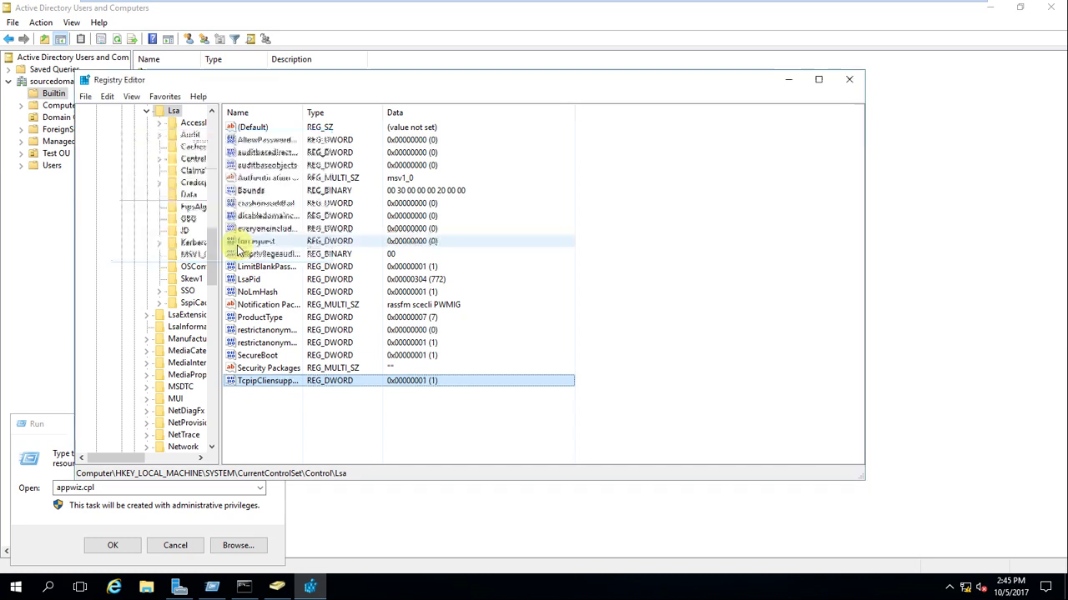
click(849, 79)
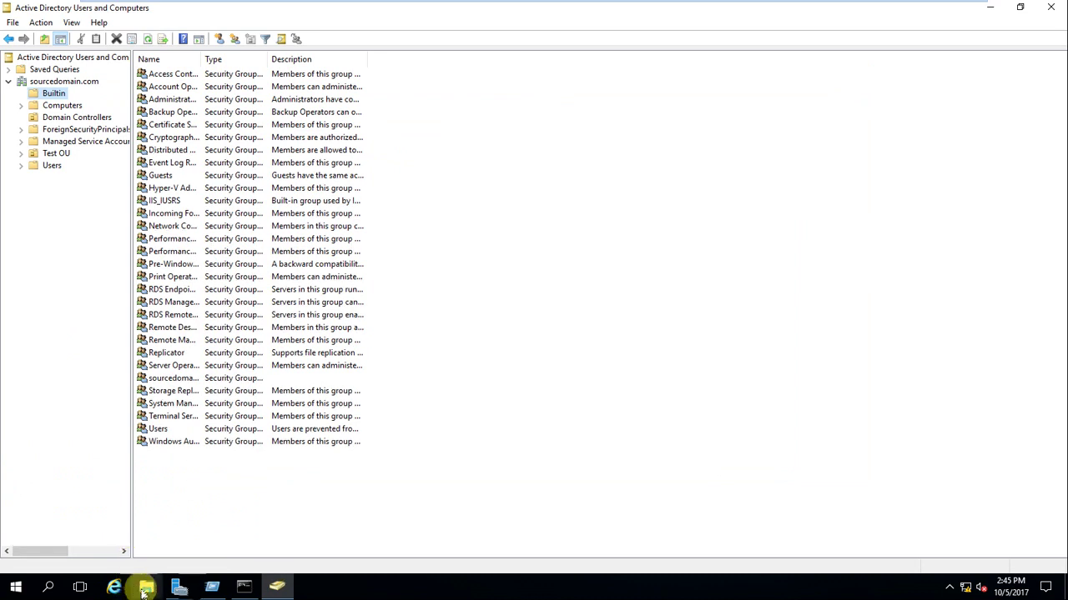
Open Group Policy Management from Server Manager on the source domain controller and bring its window forward
click(180, 587)
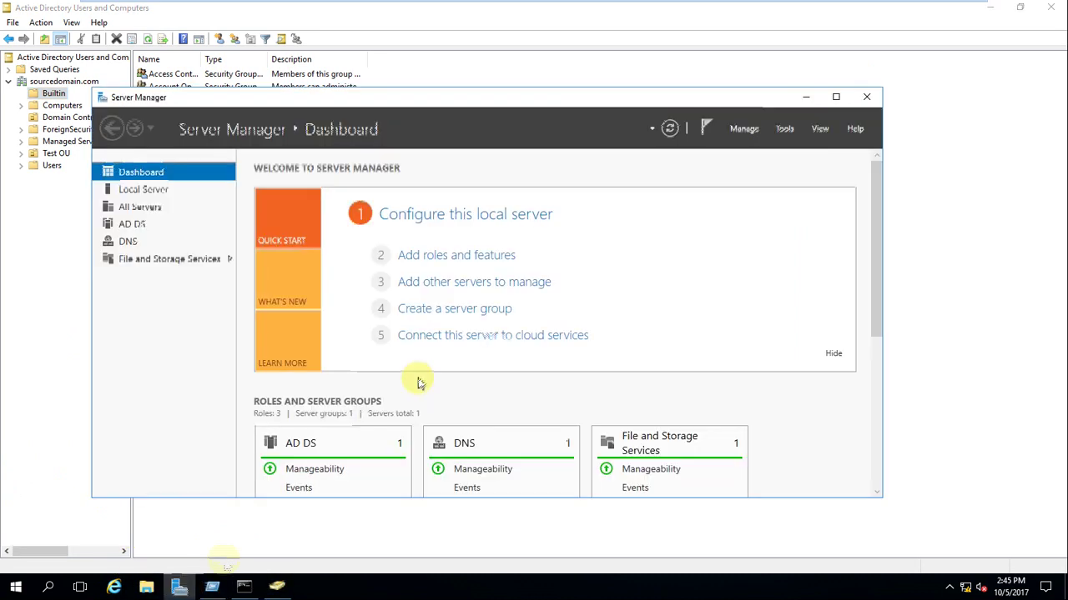
click(784, 132)
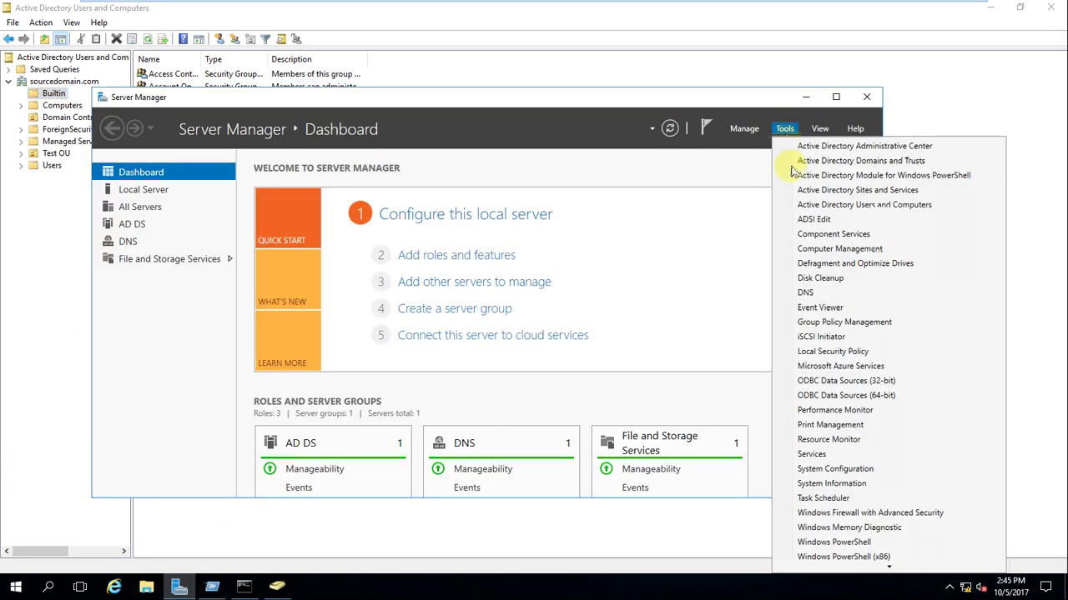
click(838, 322)
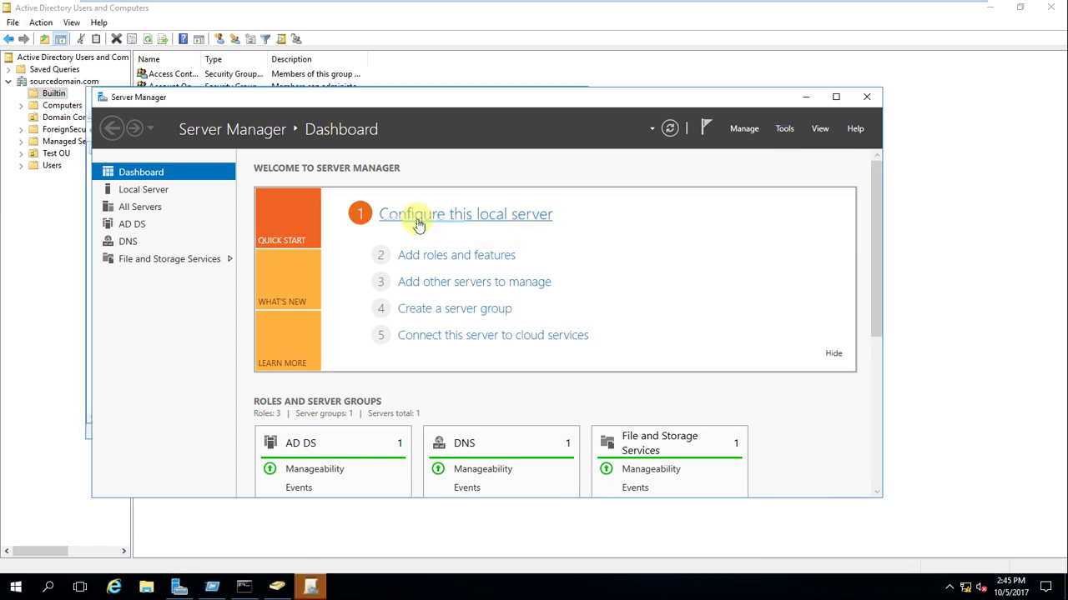
click(310, 586)
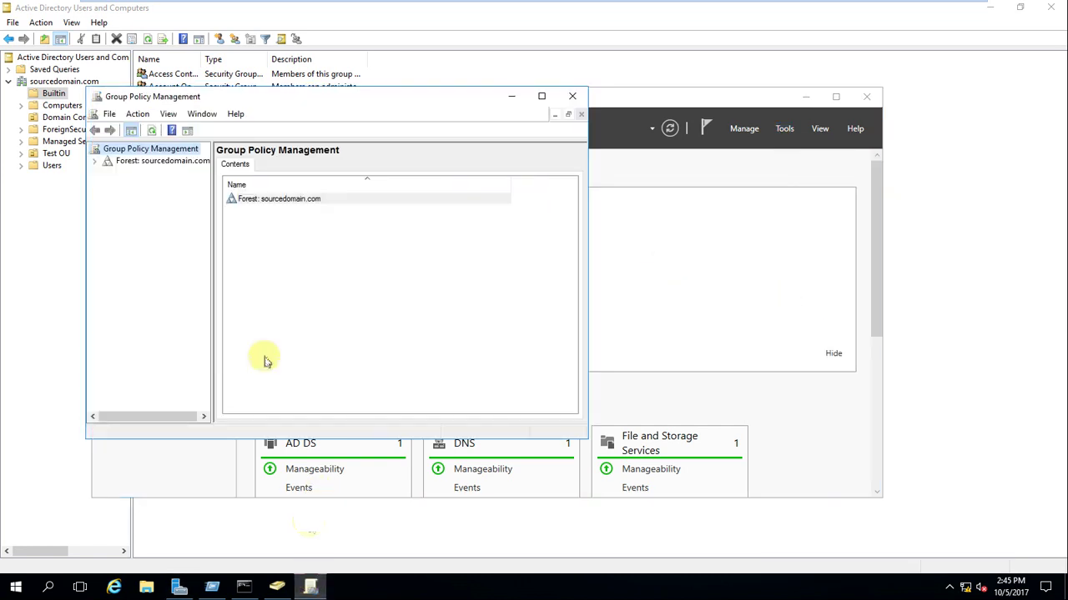
Expand the forest down to sourcedomain.com and open its Default Domain Policy for editing
click(94, 162)
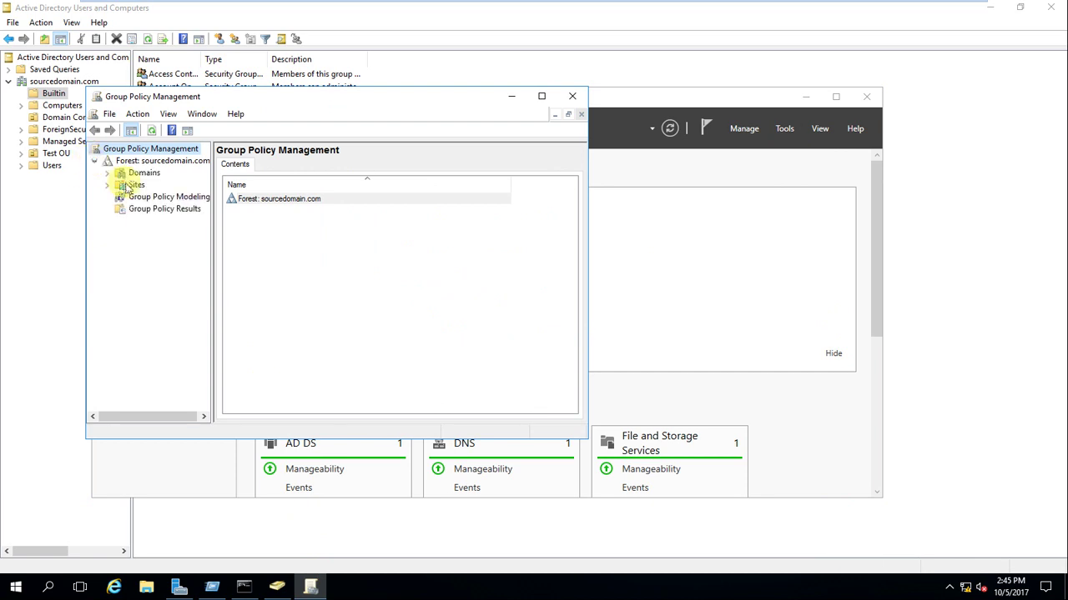
click(107, 173)
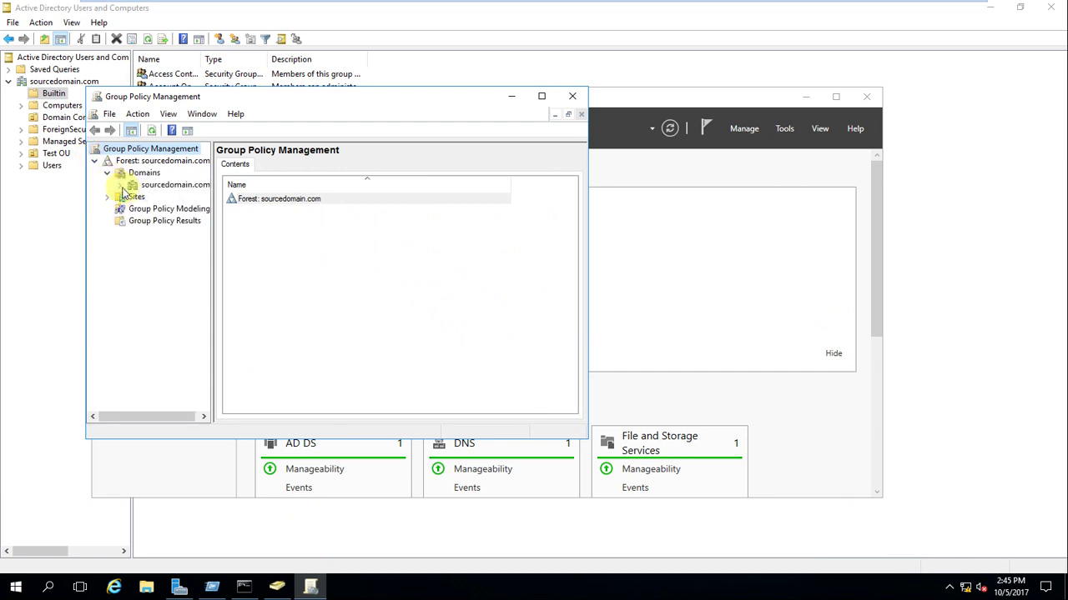
click(120, 184)
click(176, 200)
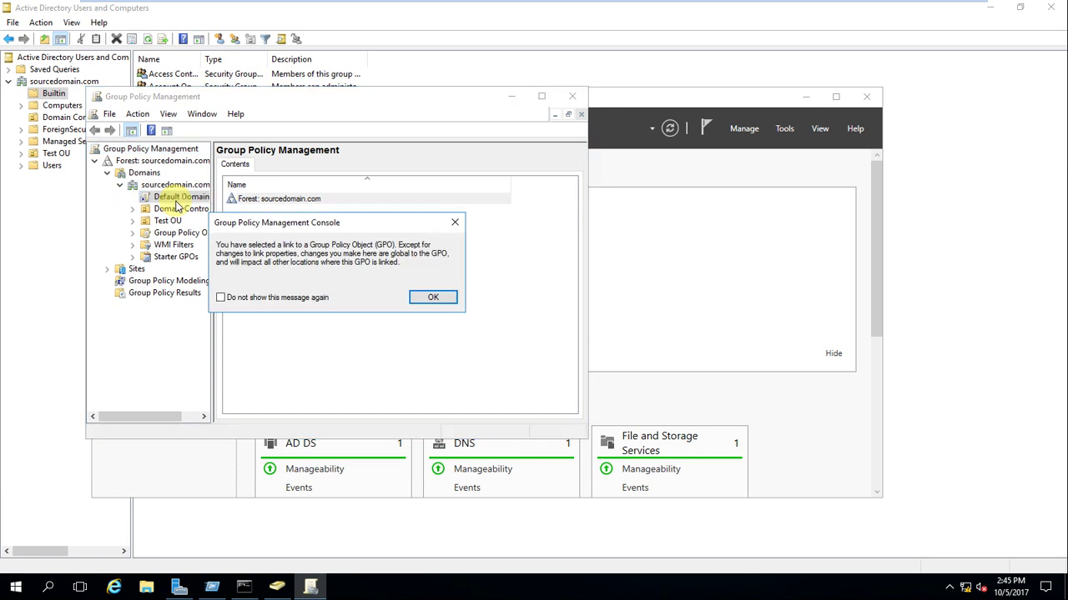
click(433, 296)
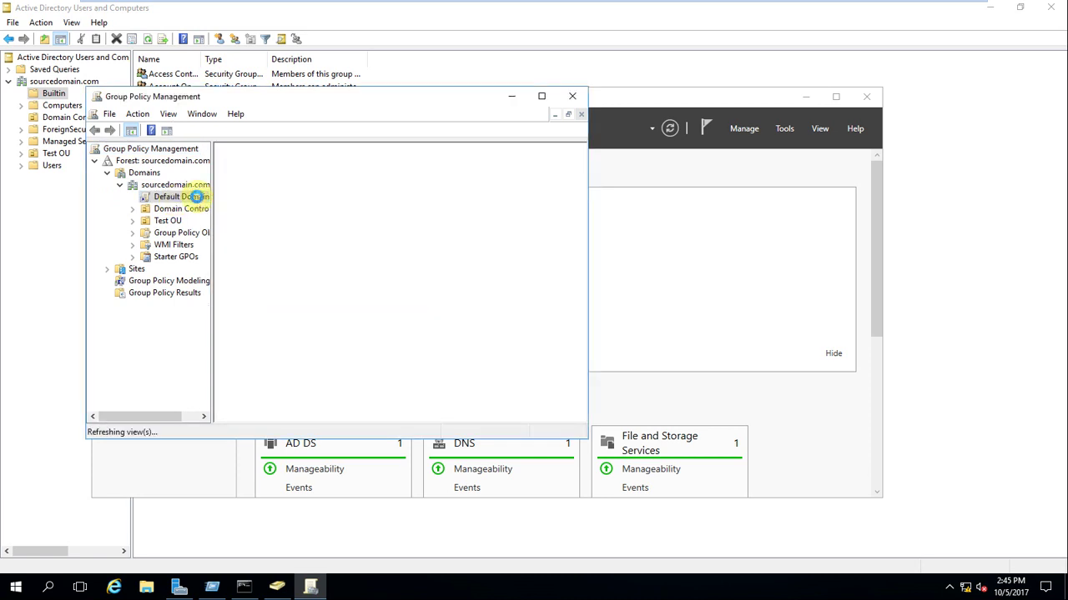
right_click(196, 197)
click(219, 207)
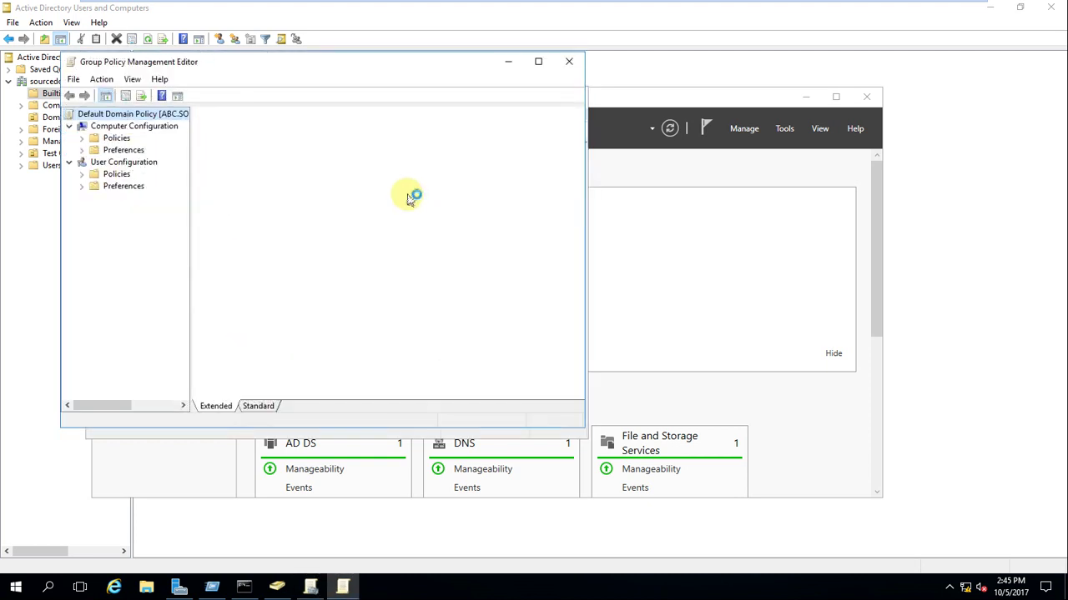
Show the Audit Policy settings in Computer Configuration under Windows Settings, Security Settings, Local Policies, with the editor window enlarged
click(82, 139)
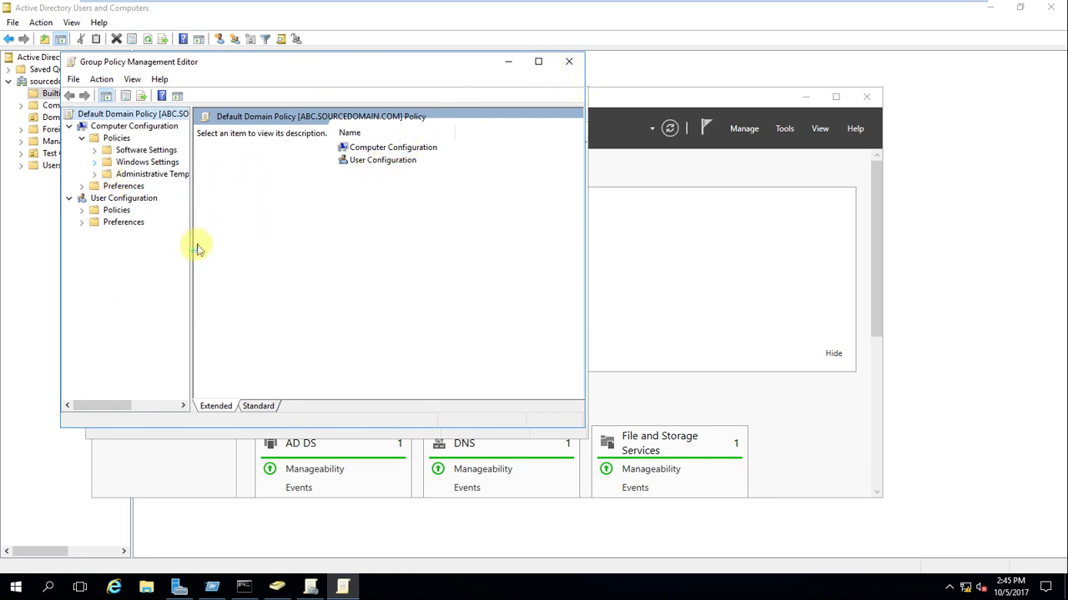
drag(130, 218, 325, 243)
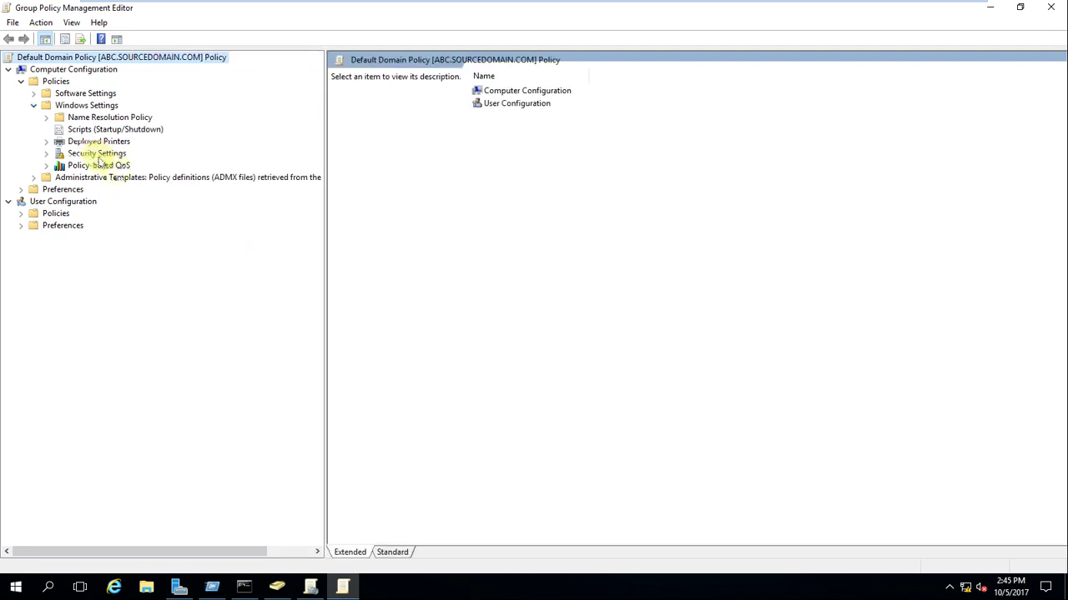
click(46, 153)
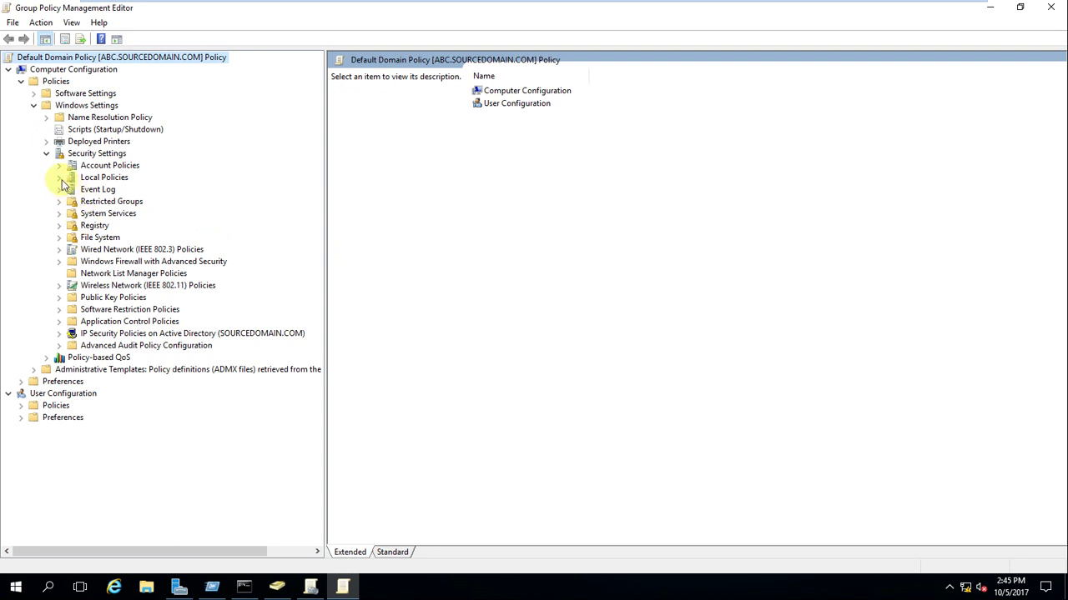
click(60, 178)
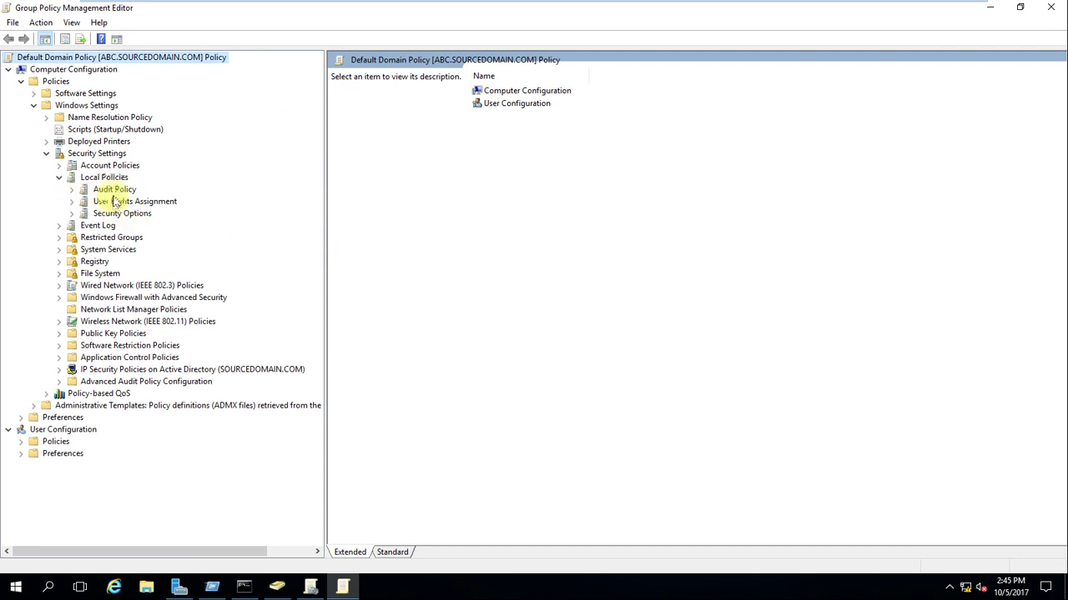
click(80, 190)
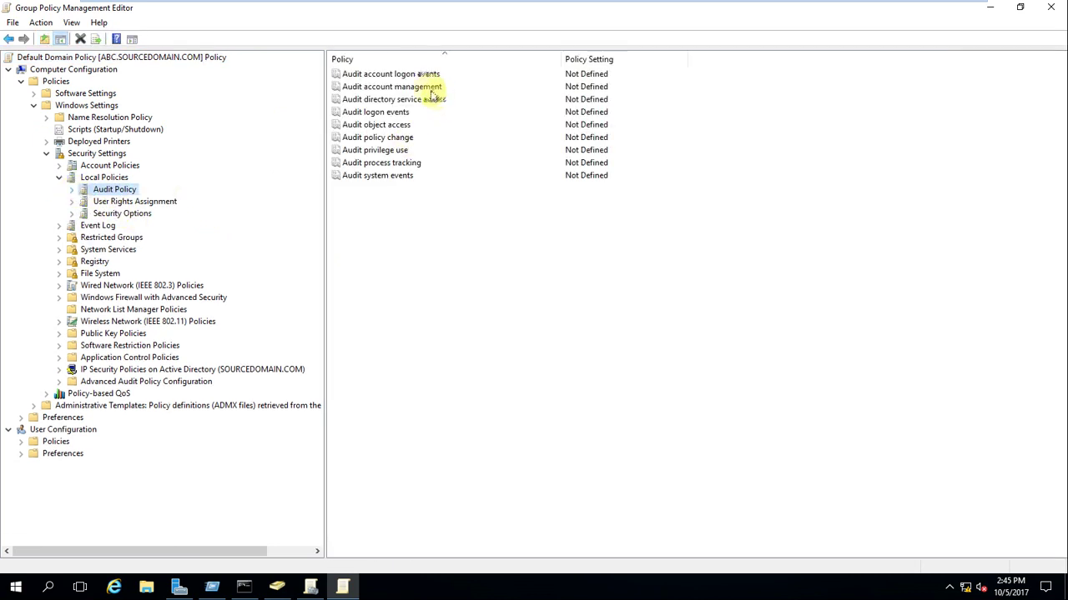
Define the Audit account management policy for both Success and Failure attempts and close the policy editor
double_click(431, 87)
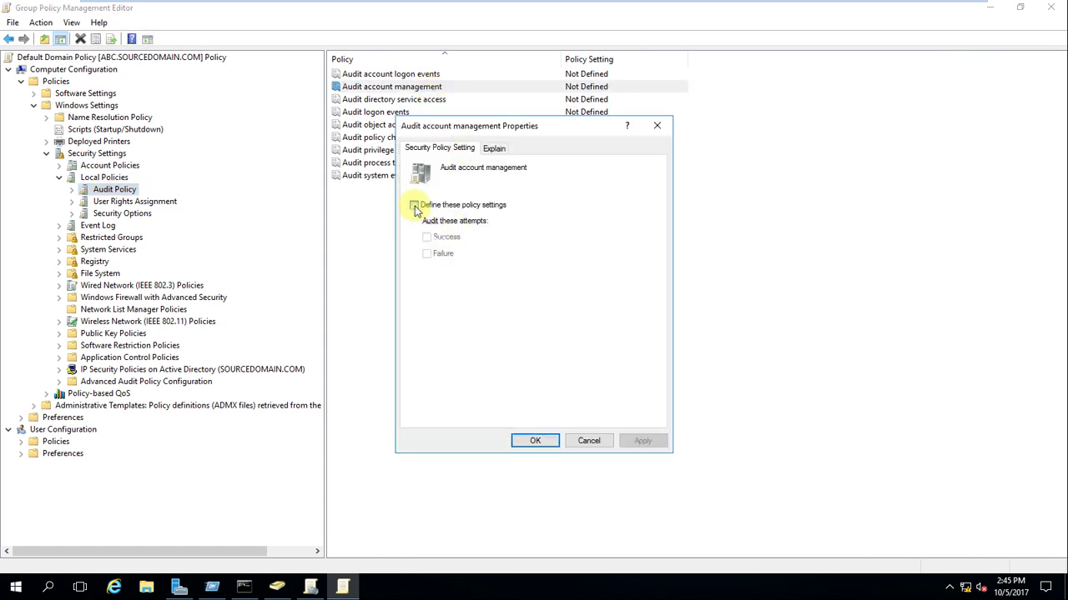
click(415, 205)
click(427, 237)
click(427, 253)
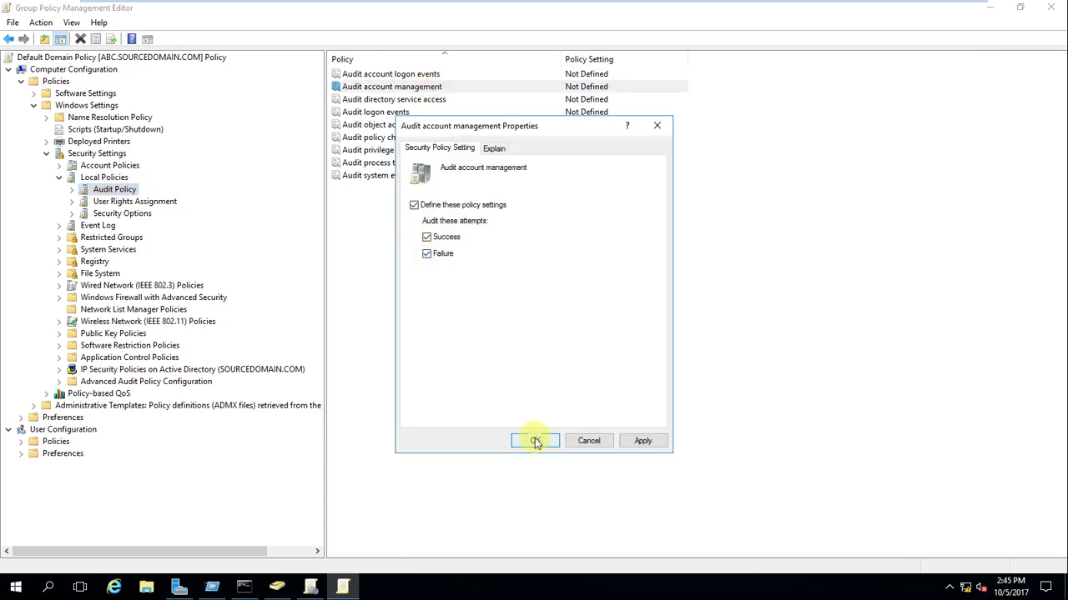
click(536, 442)
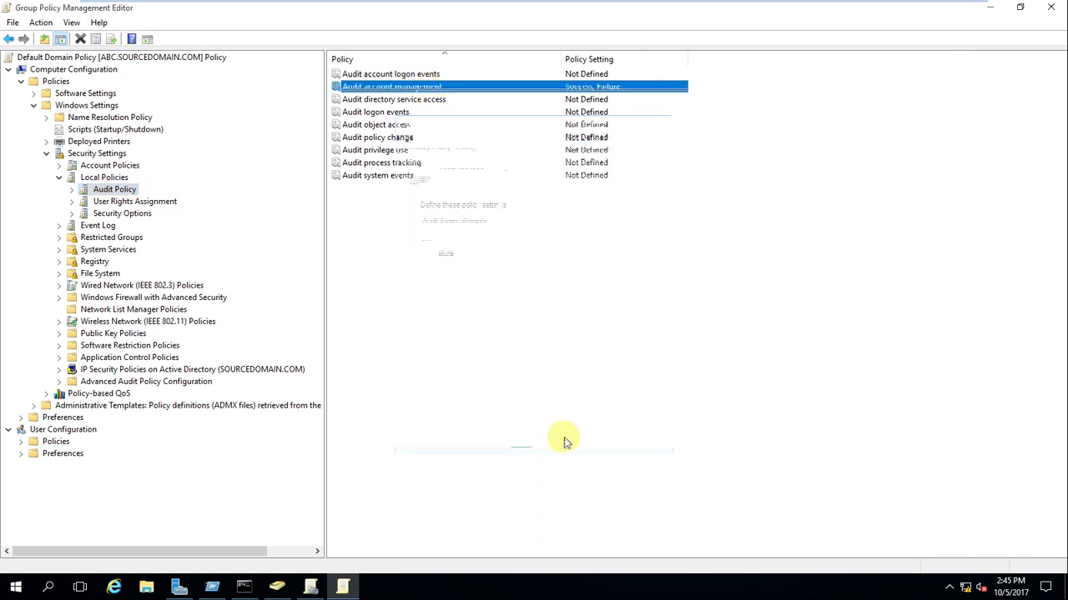
click(1050, 8)
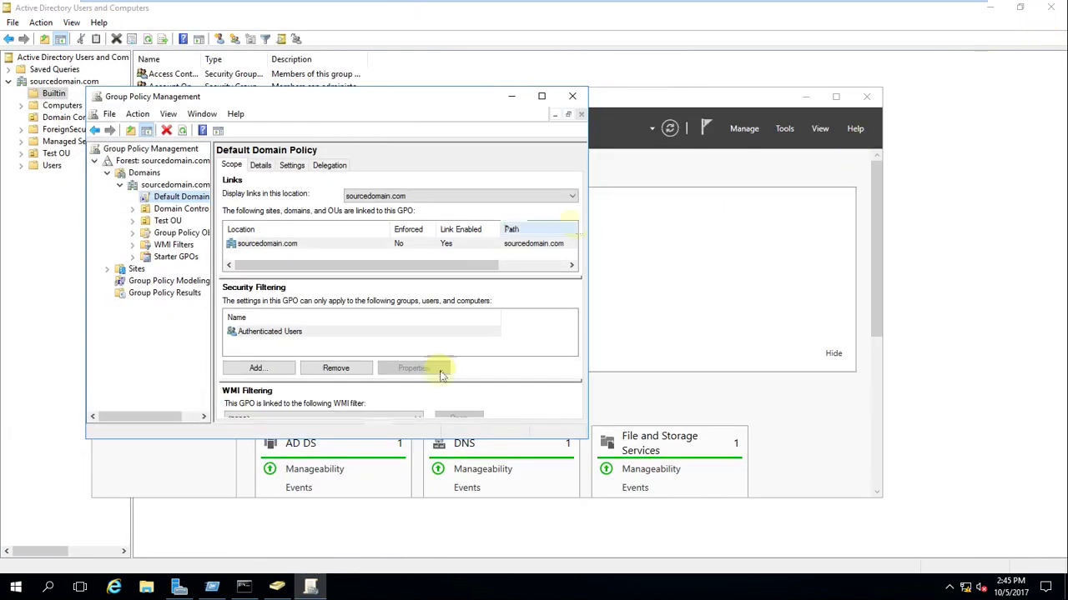
Switch to the Targetdomain.com machine and close the Administrators properties, Active Directory Users and Computers, and Group Policy Management
mouse_move(436, 5)
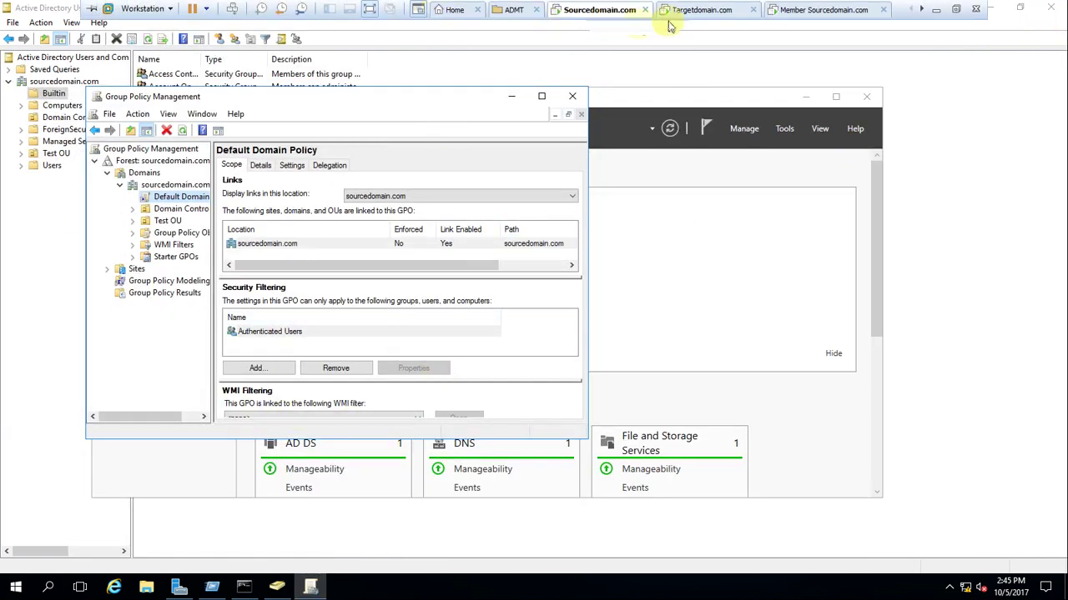
click(697, 10)
click(484, 407)
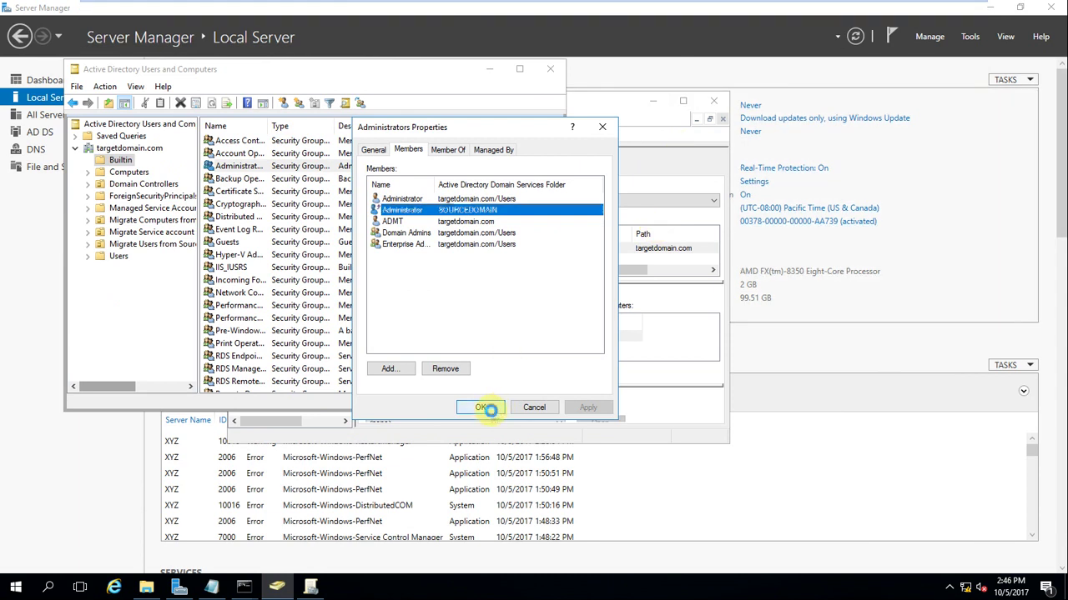
click(551, 68)
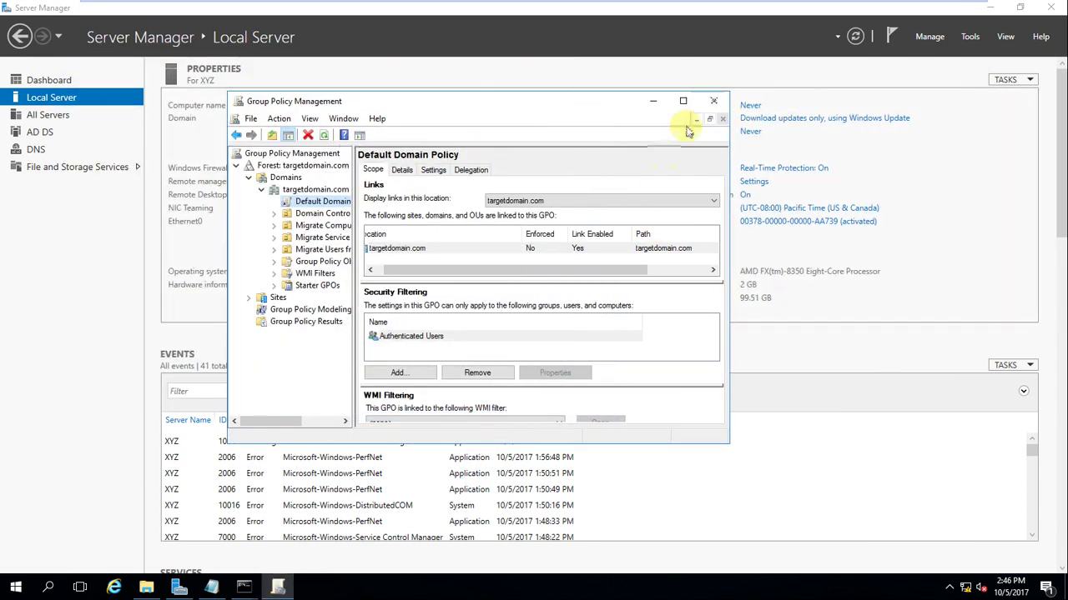
click(713, 101)
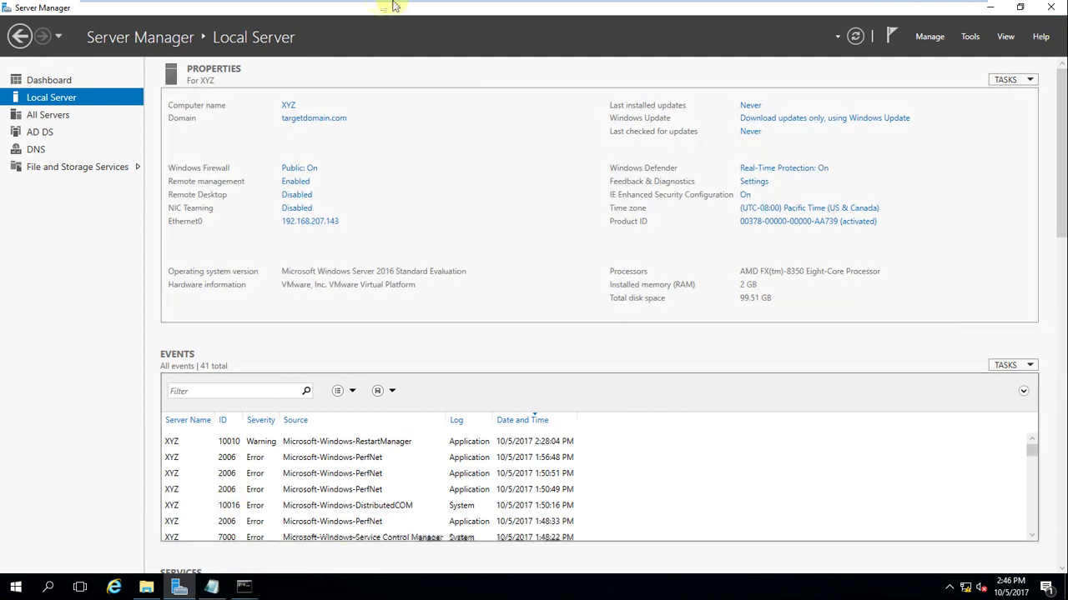
Switch back to the Sourcedomain.com machine and close Group Policy Management
mouse_move(395, 6)
click(588, 9)
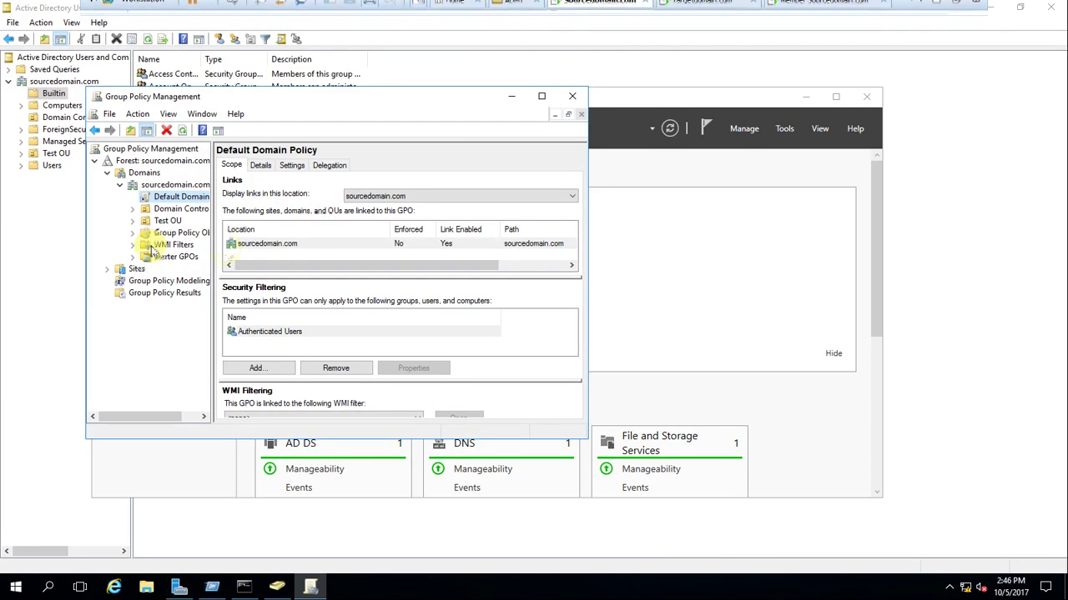
click(572, 96)
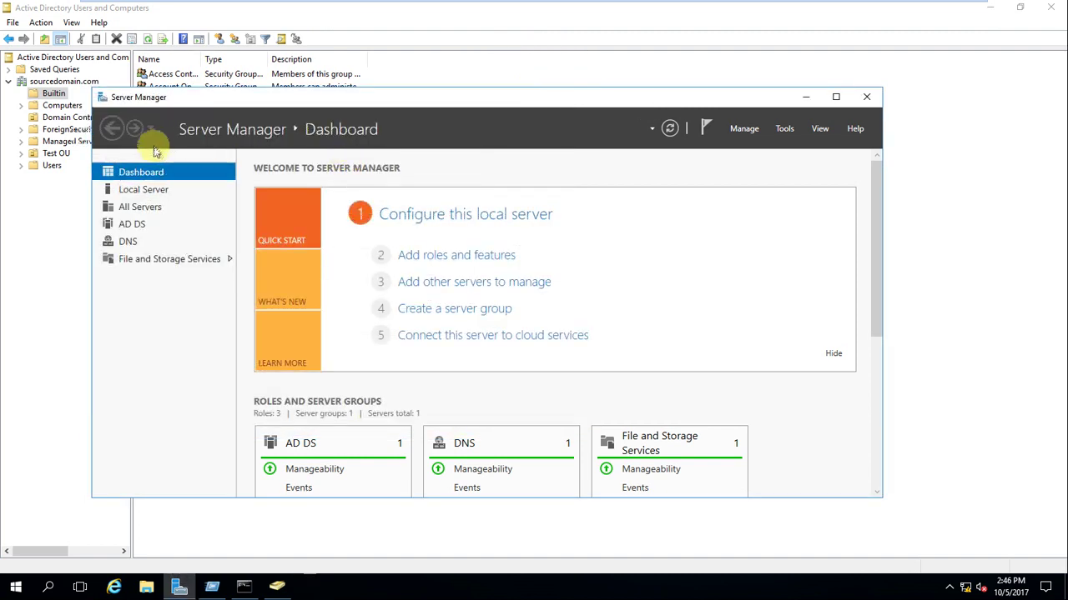
Add the Test1 user from Test OU in sourcedomain.com to the GL_Group group and apply the membership
click(57, 154)
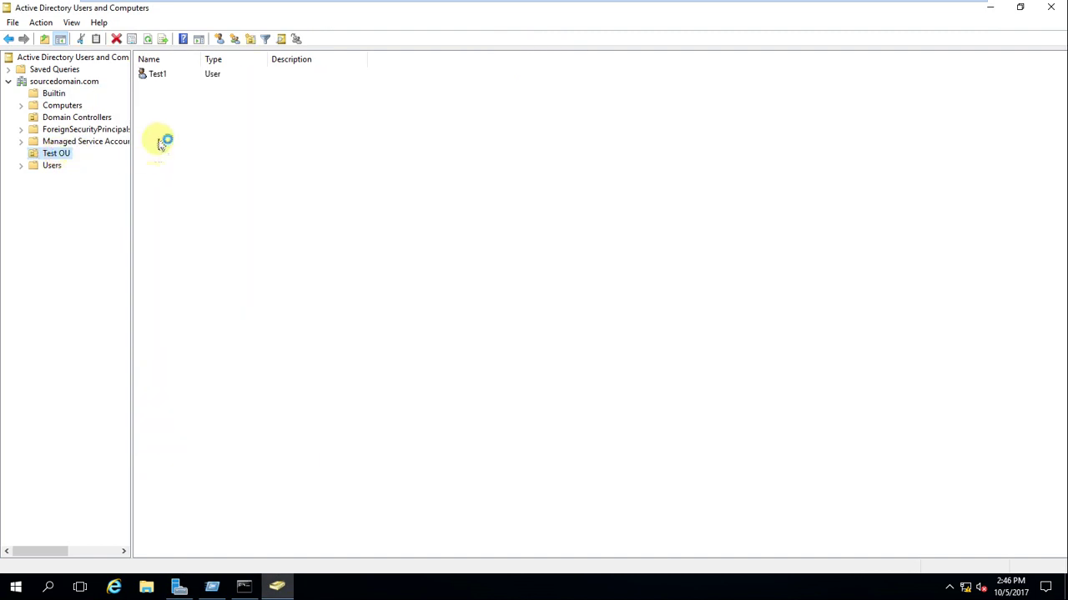
double_click(159, 74)
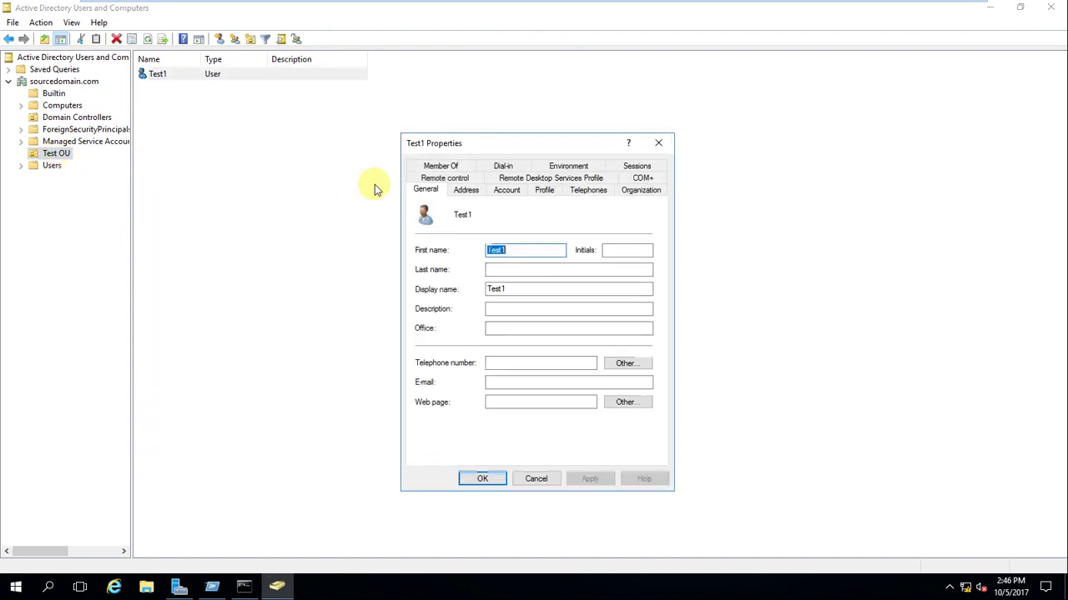
click(442, 167)
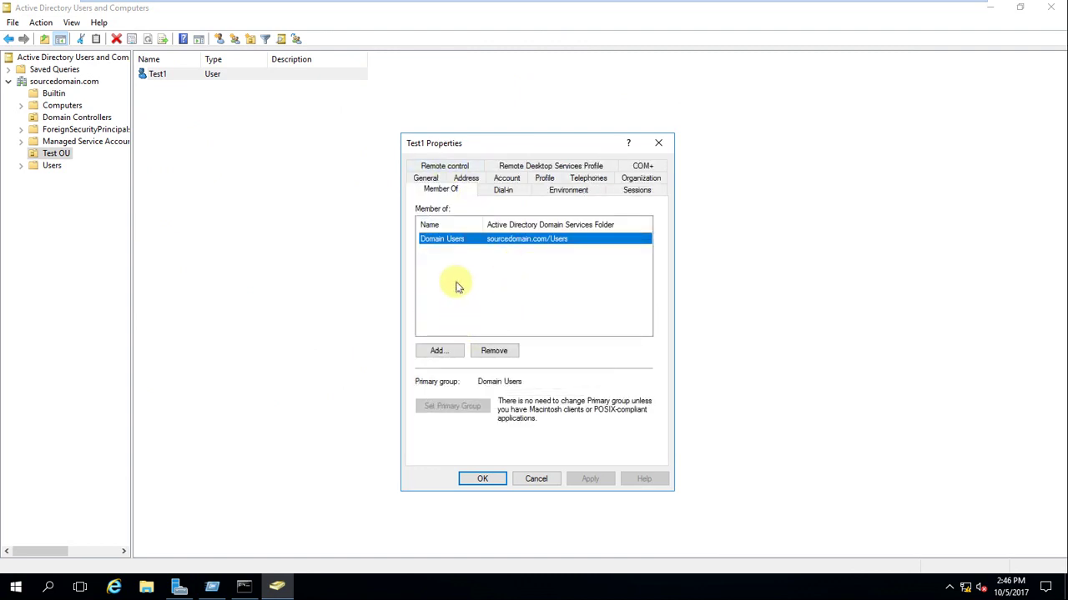
click(438, 350)
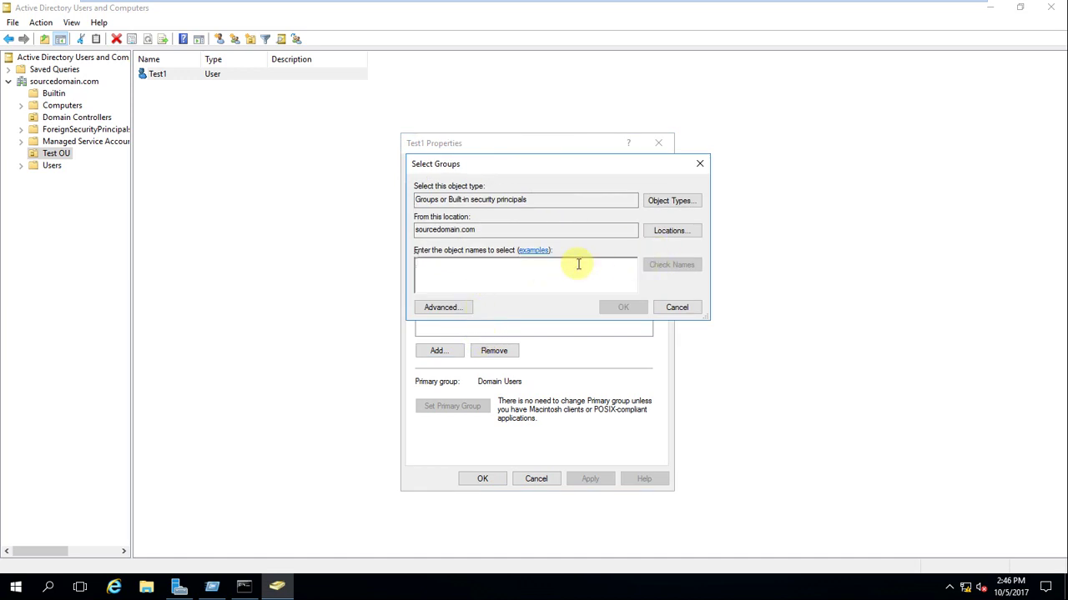
text(G)
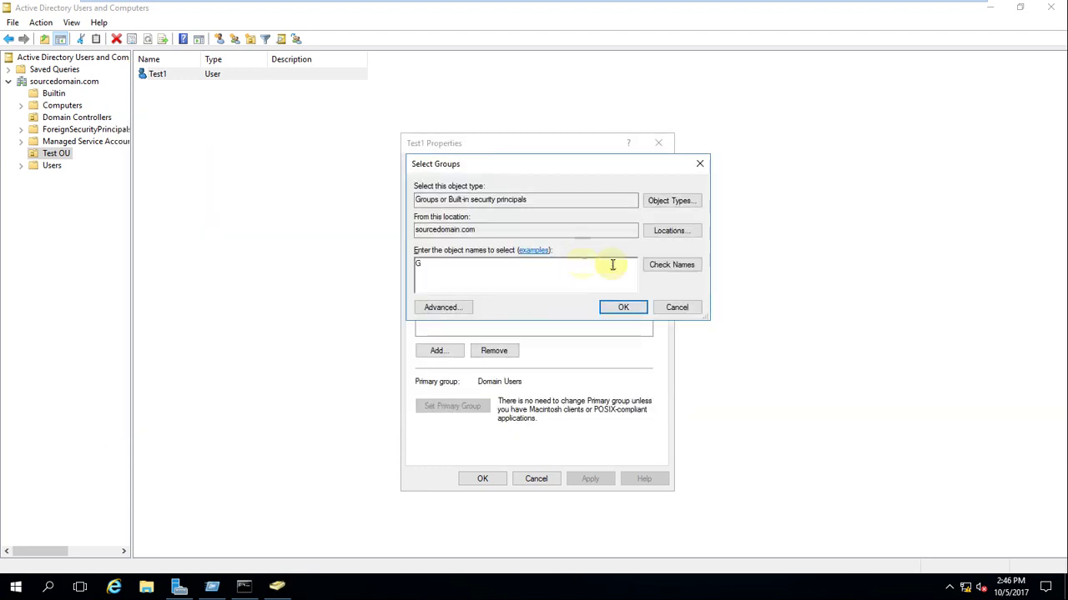
click(688, 267)
click(464, 270)
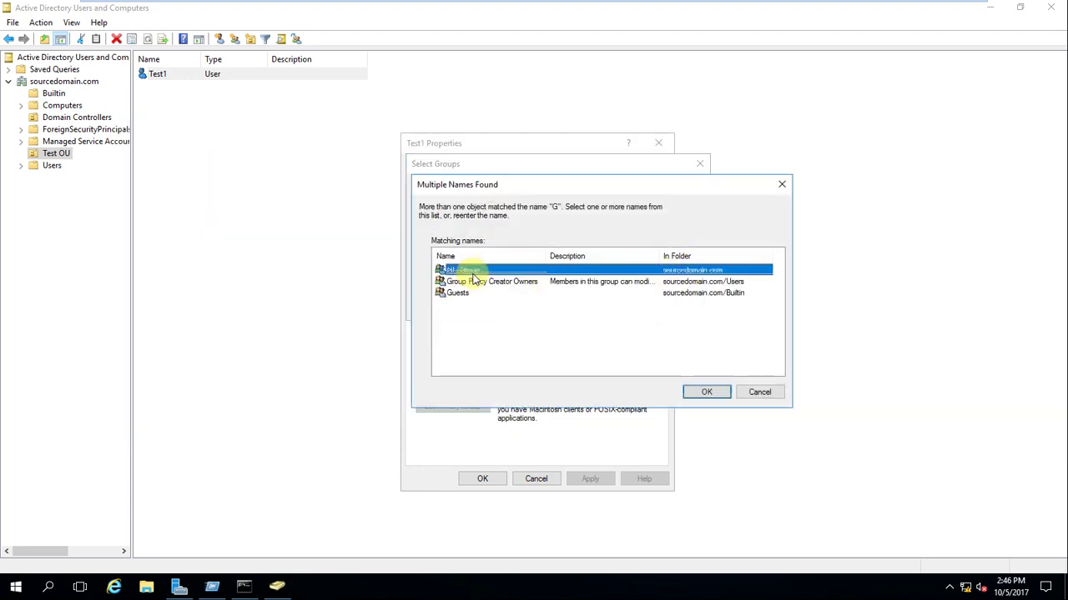
click(706, 392)
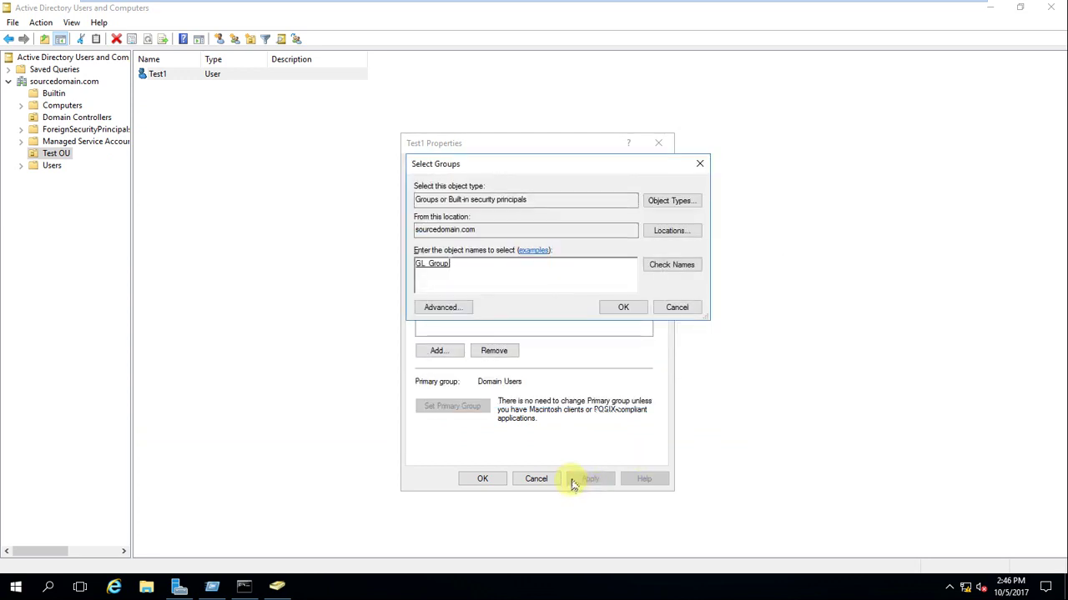
click(623, 309)
click(585, 479)
click(484, 479)
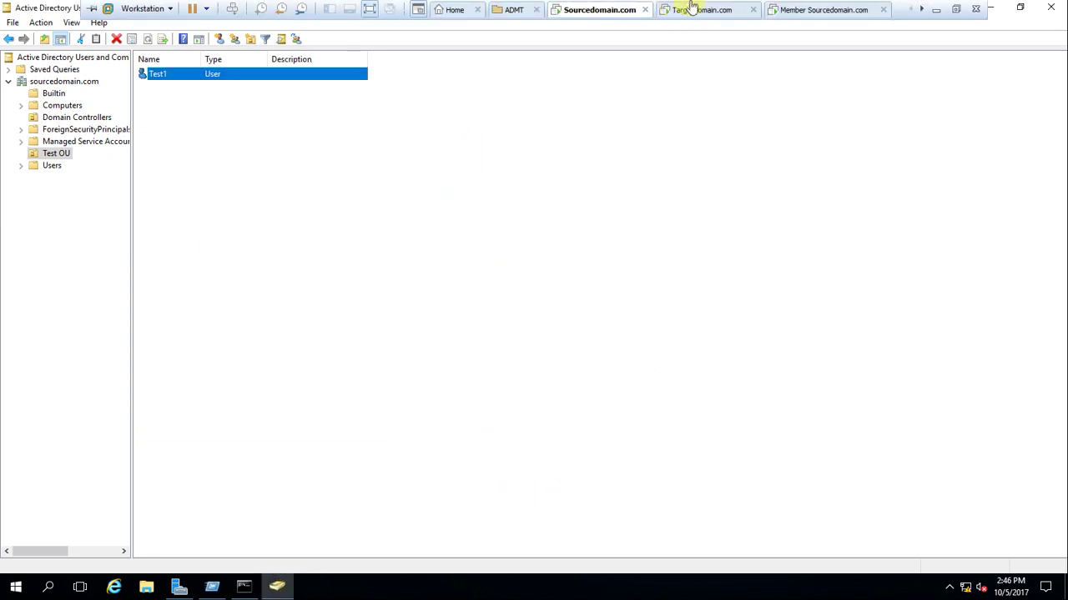
Switch to the Targetdomain.com machine and start the User Account Migration Wizard in Active Directory Migration Tool
click(692, 6)
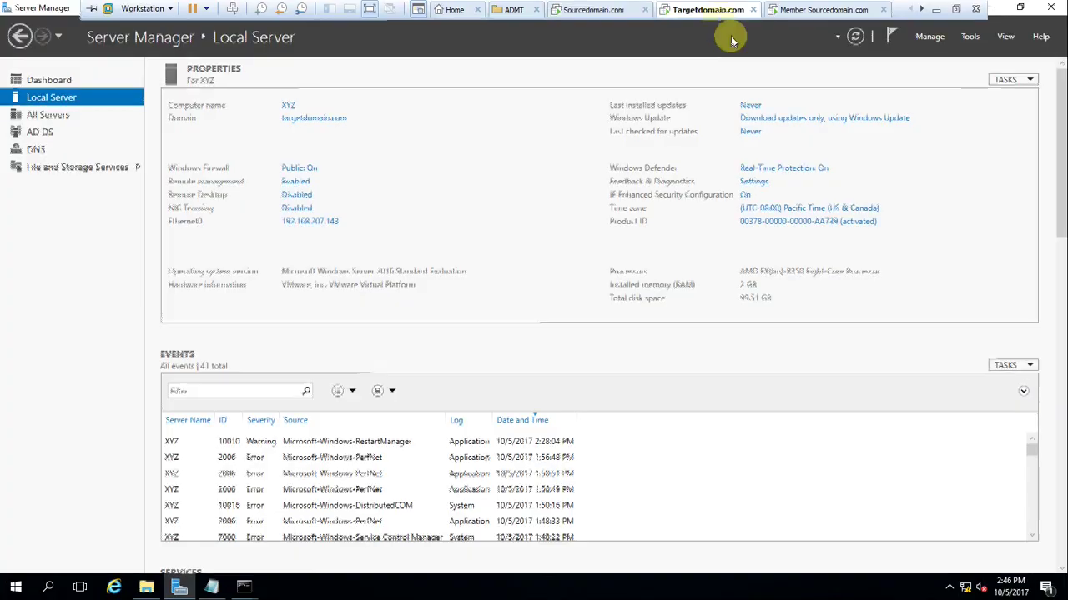
click(972, 38)
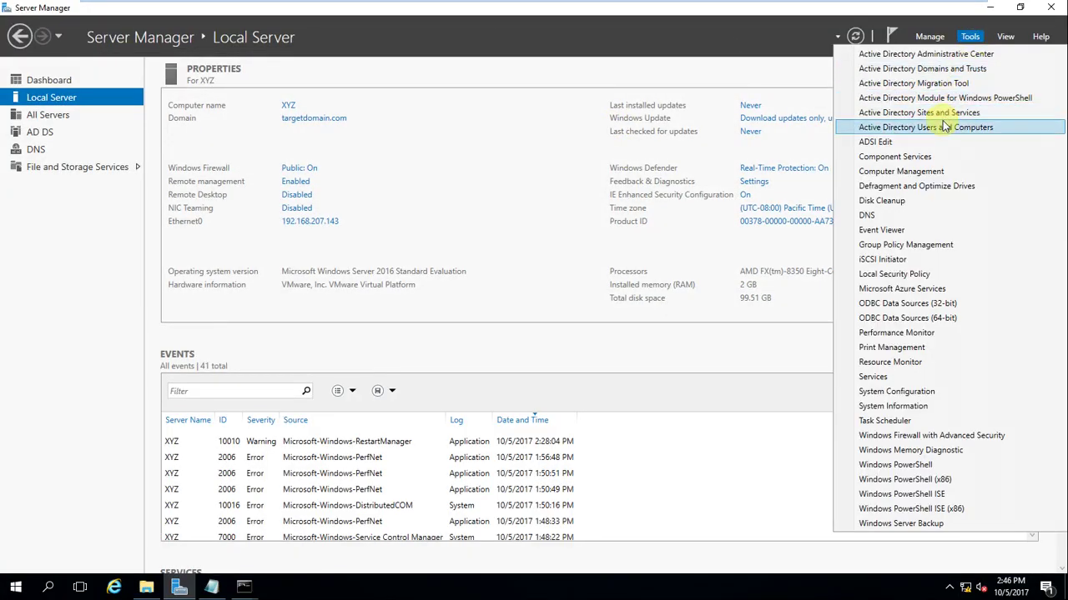
click(953, 85)
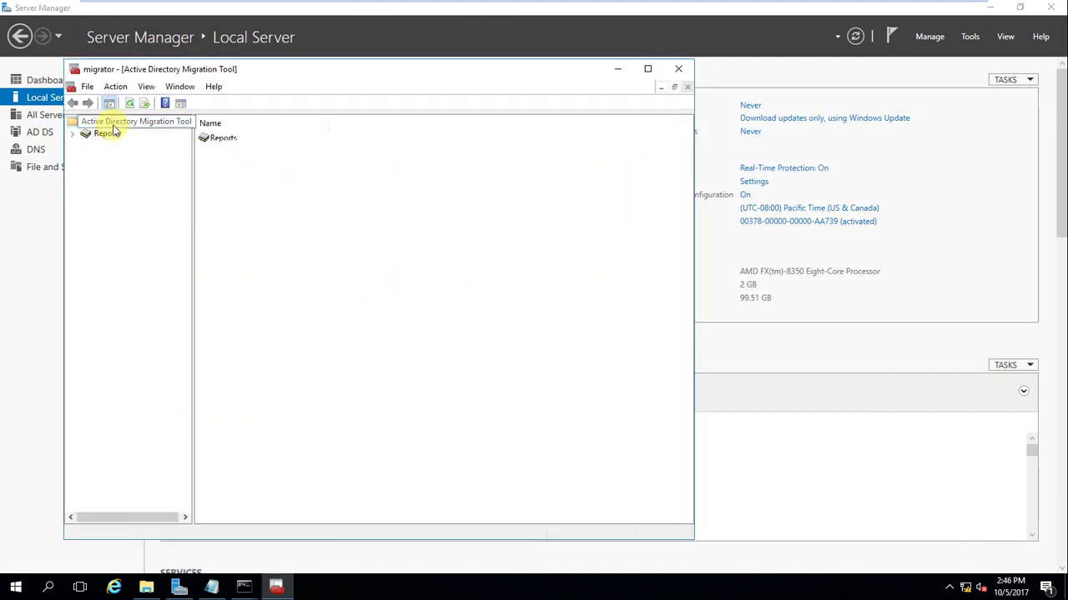
right_click(113, 127)
click(134, 134)
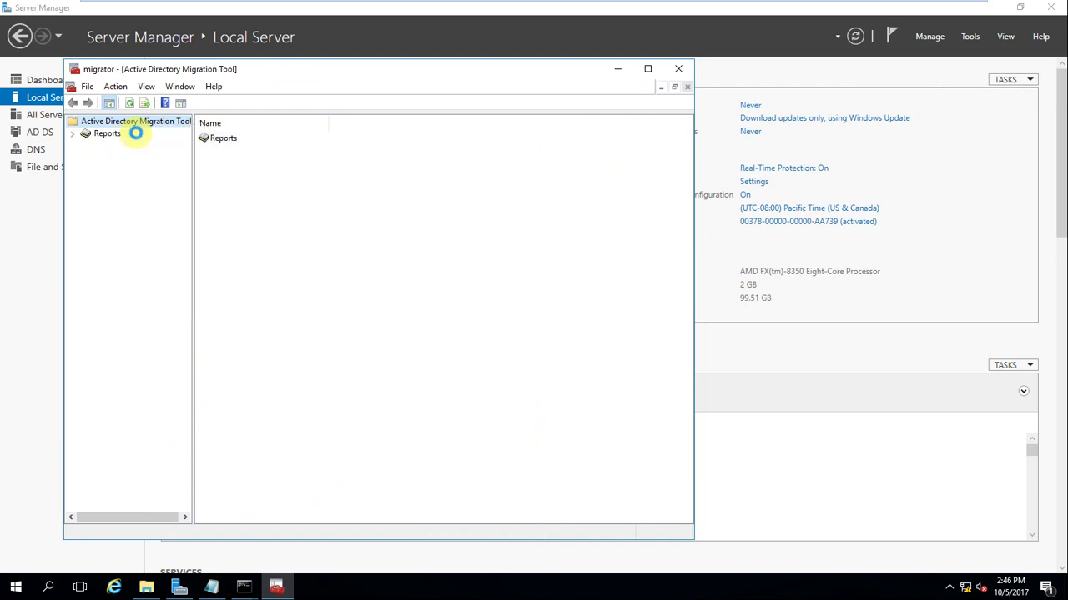
click(261, 321)
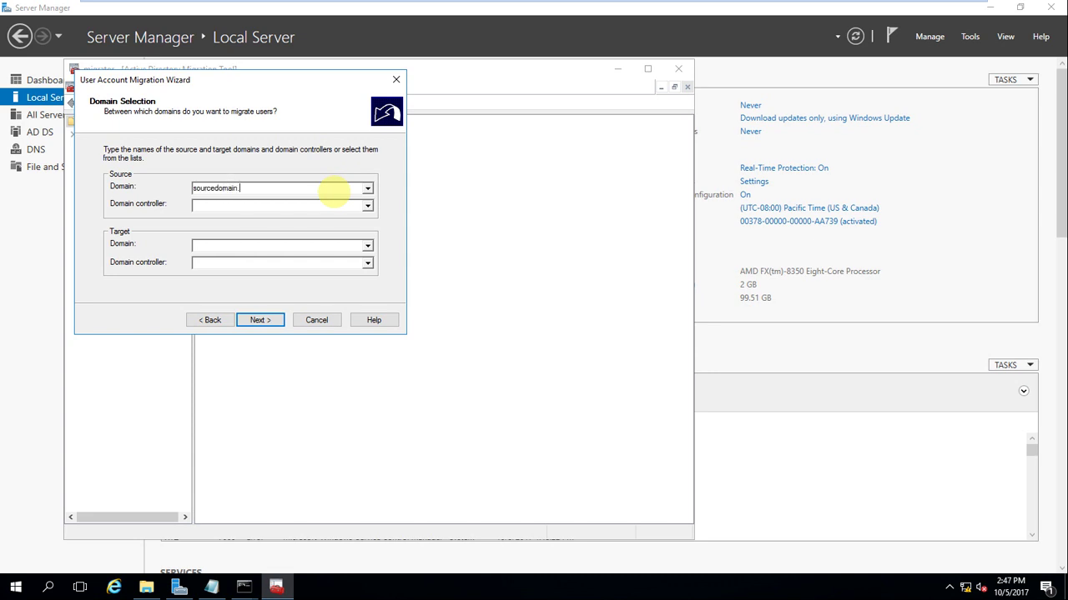
Set the source to sourcedomain.com with controller \\ABC.sourcedomain.com and the target to targetdomain.com with controller \\XYZ.targetdomain.com
click(279, 213)
click(282, 214)
click(281, 208)
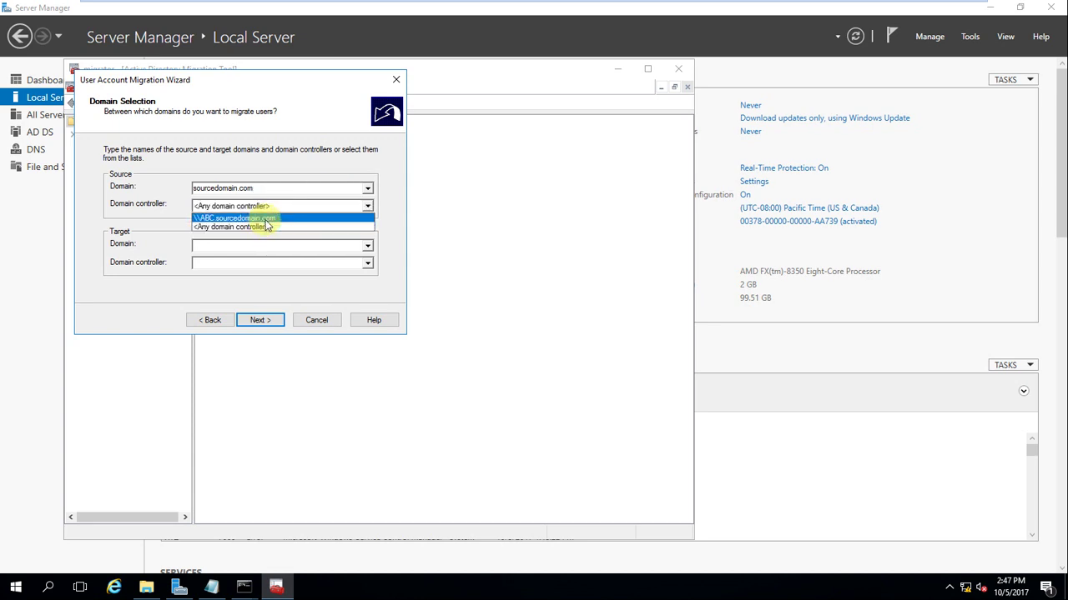
click(265, 218)
click(281, 246)
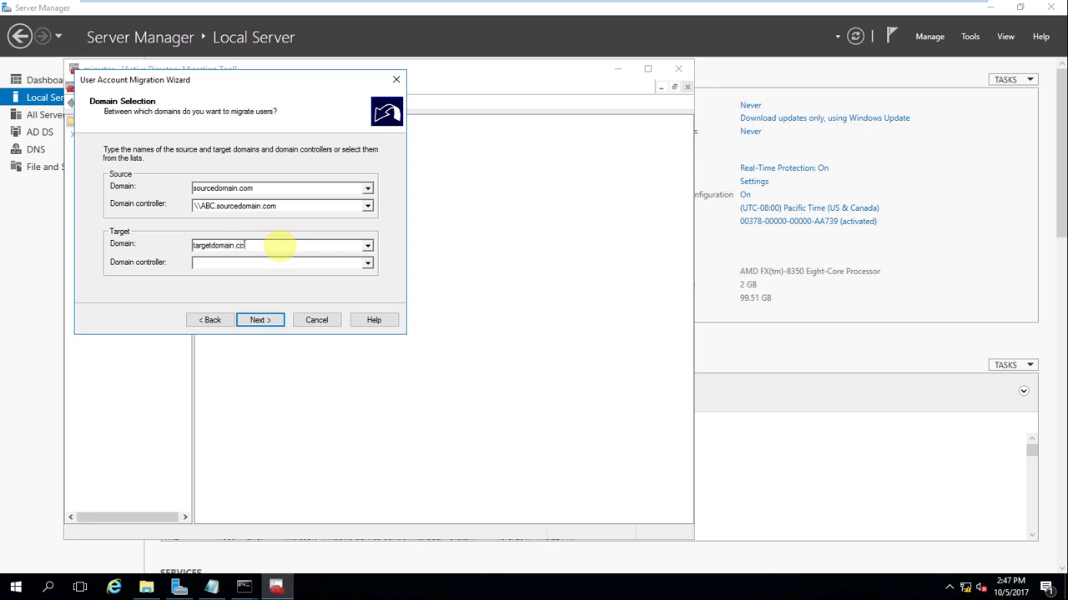
click(367, 264)
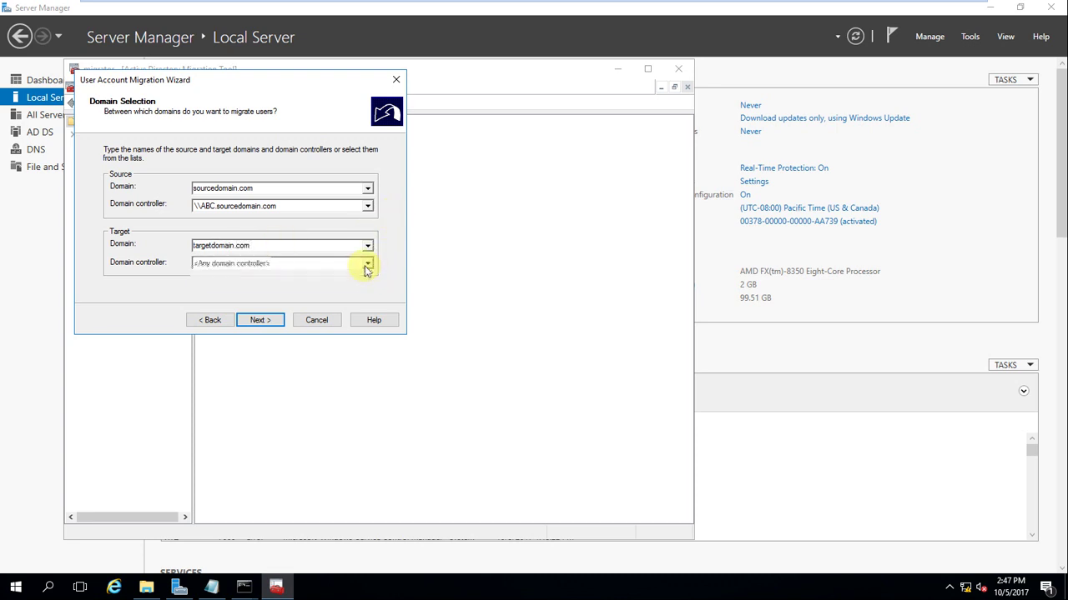
click(322, 279)
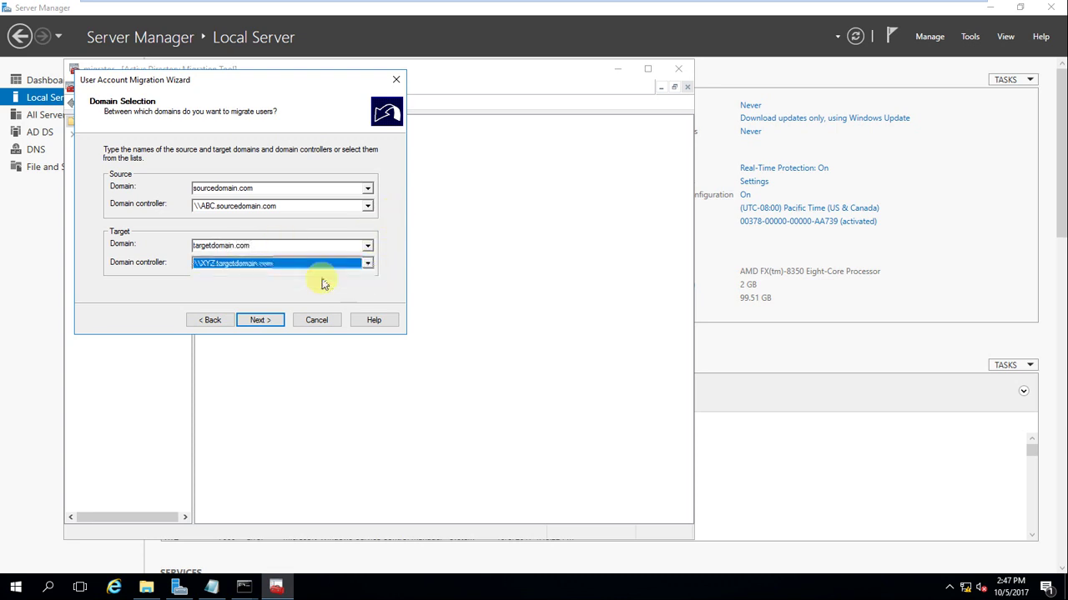
click(258, 320)
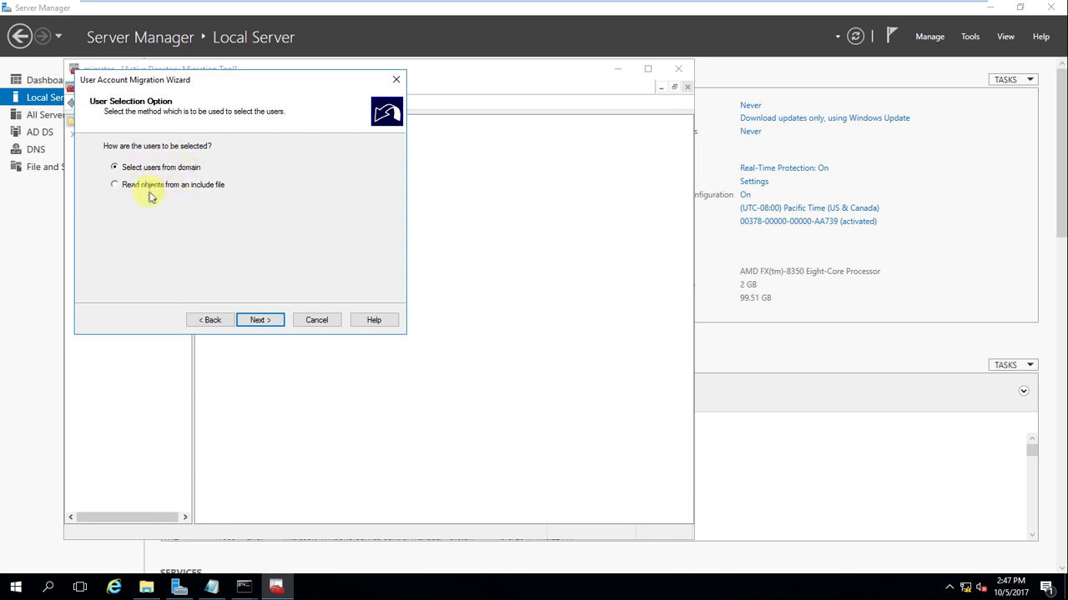
Choose to select users from the domain and add the test1 account as the user to migrate
click(261, 320)
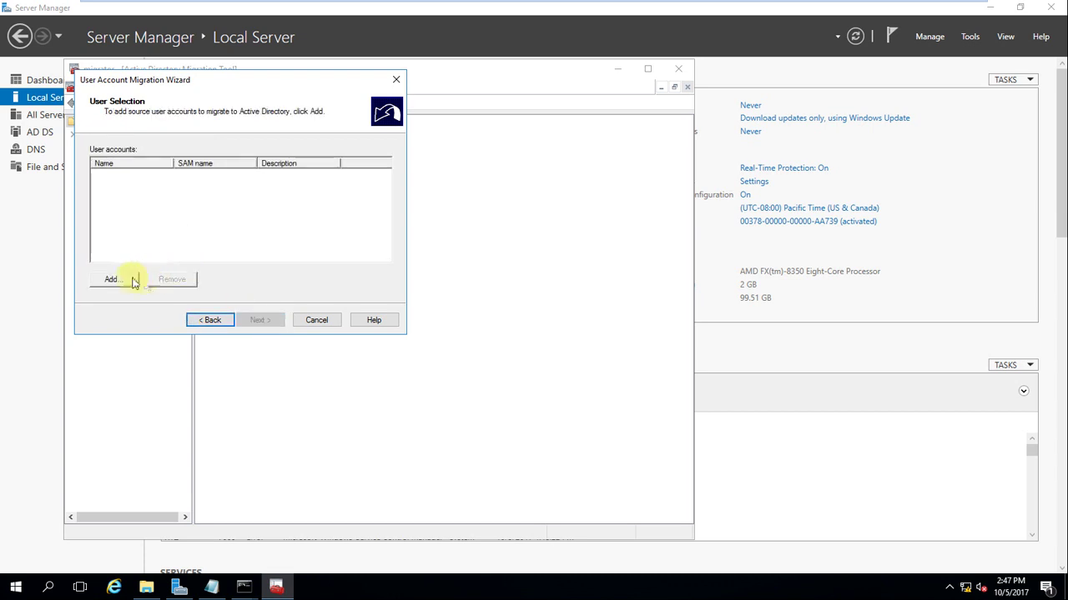
click(123, 277)
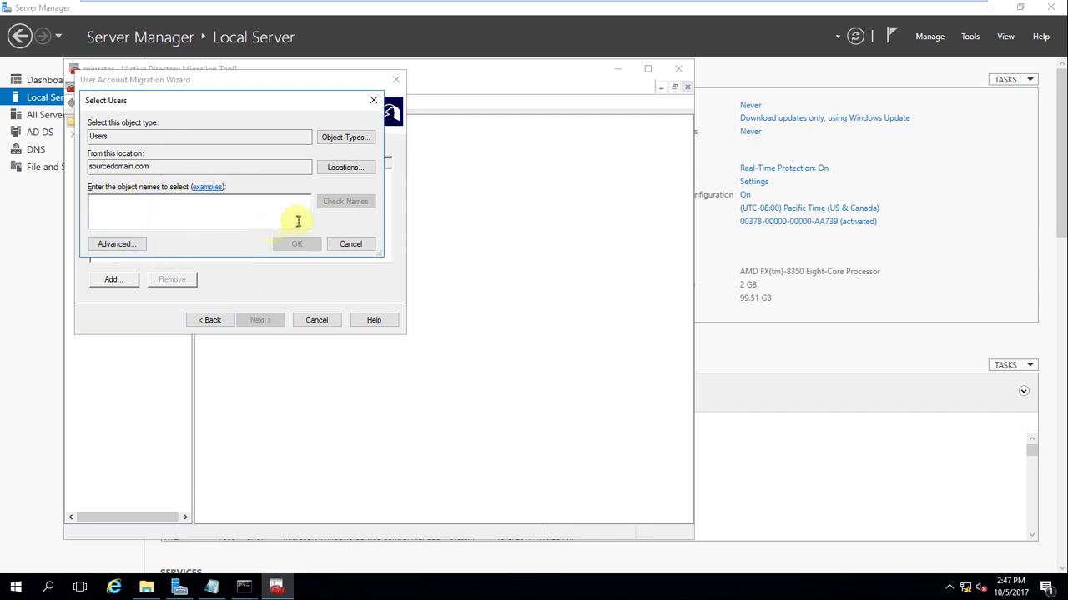
text(te)
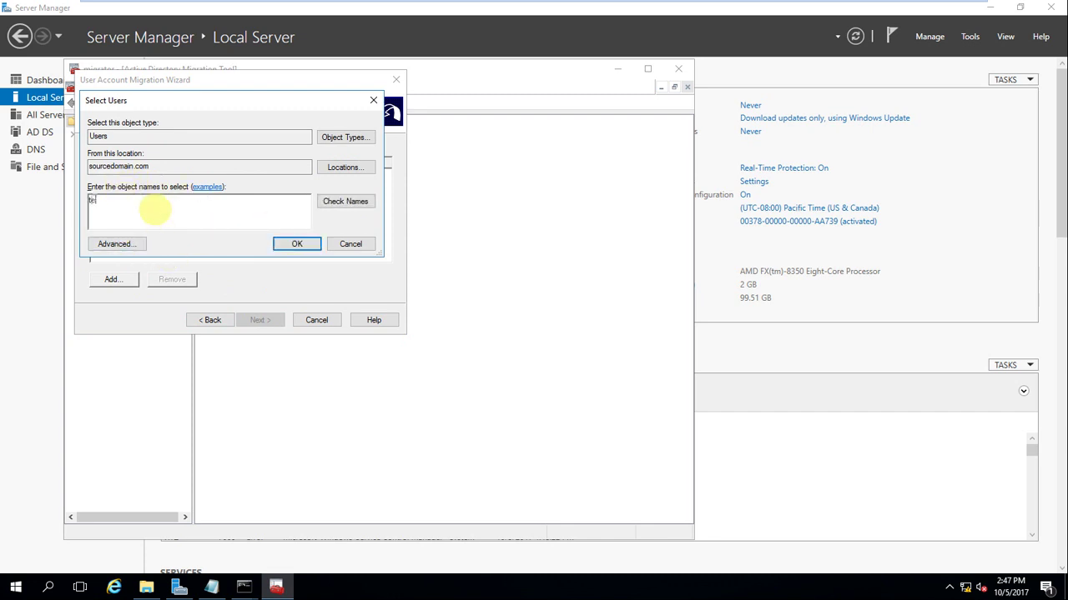
text(st1)
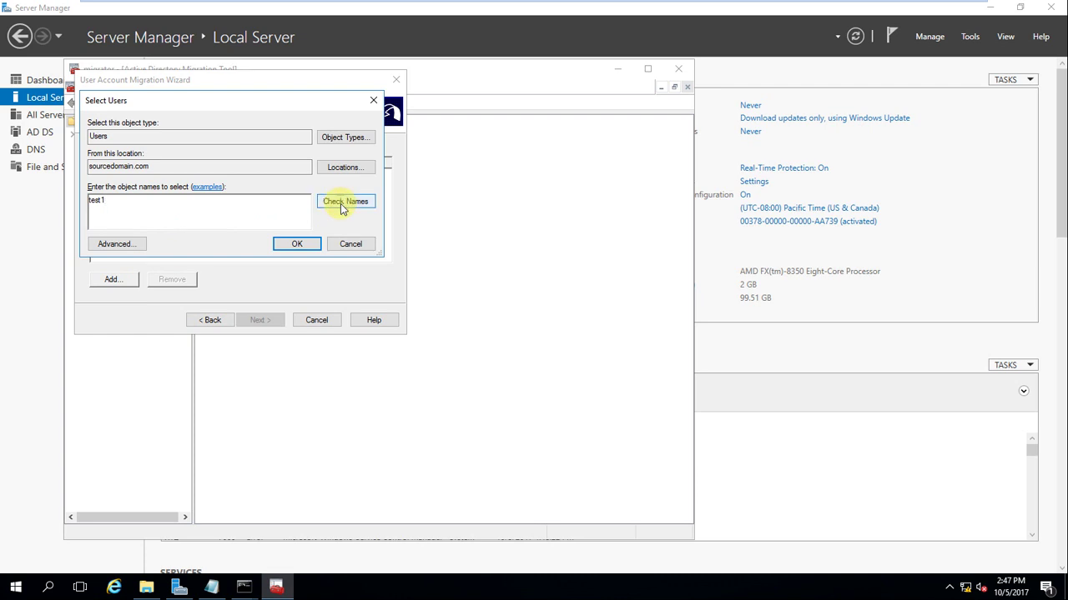
click(326, 200)
click(301, 243)
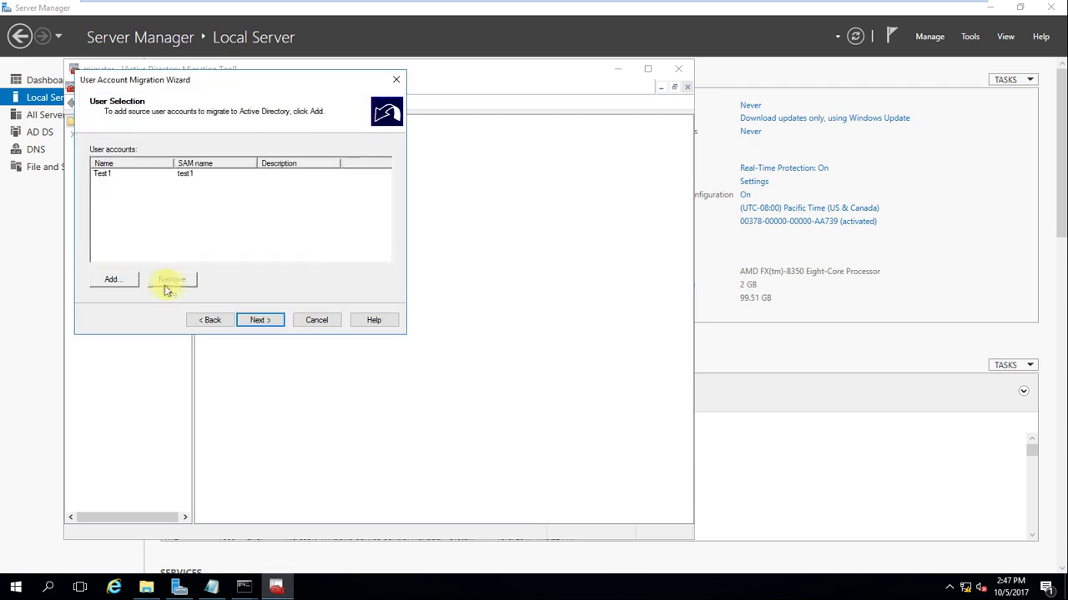
click(258, 320)
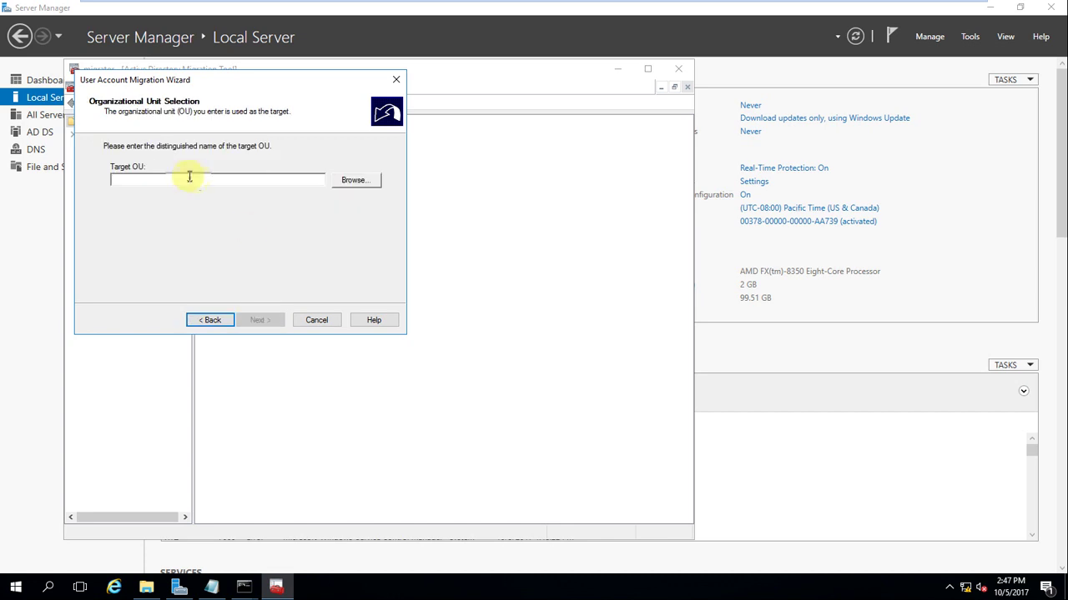
Set the target OU to Migrate Users from Source in targetdomain and continue to the password options
click(355, 182)
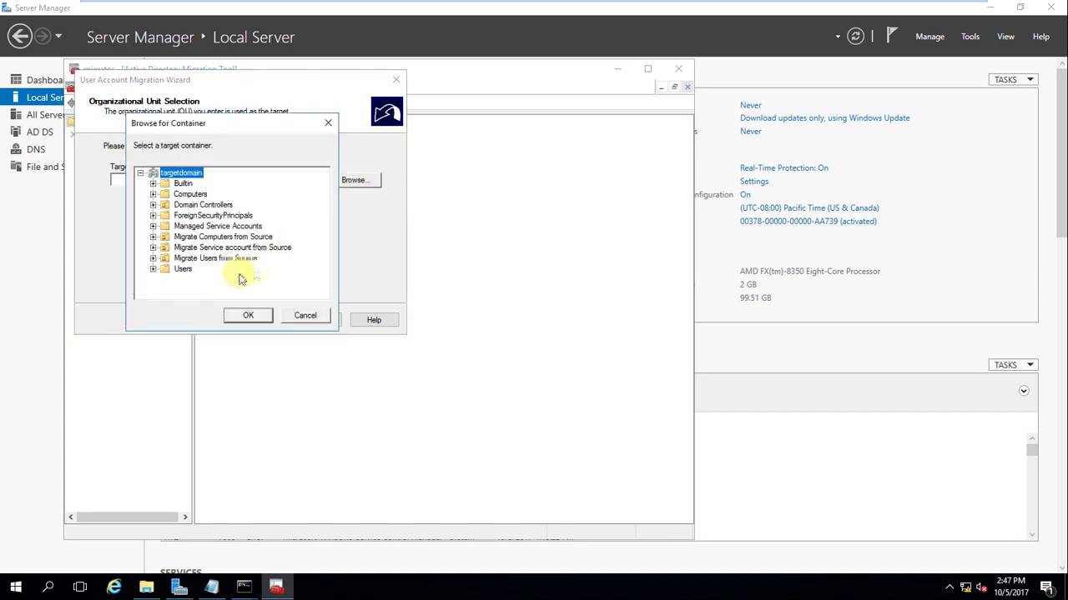
click(238, 259)
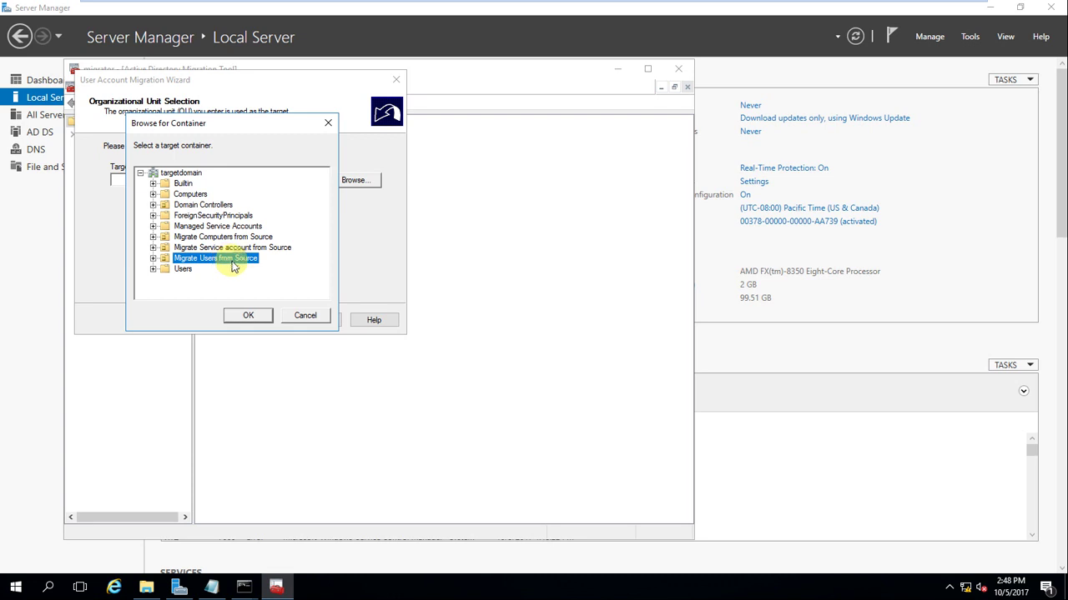
click(252, 315)
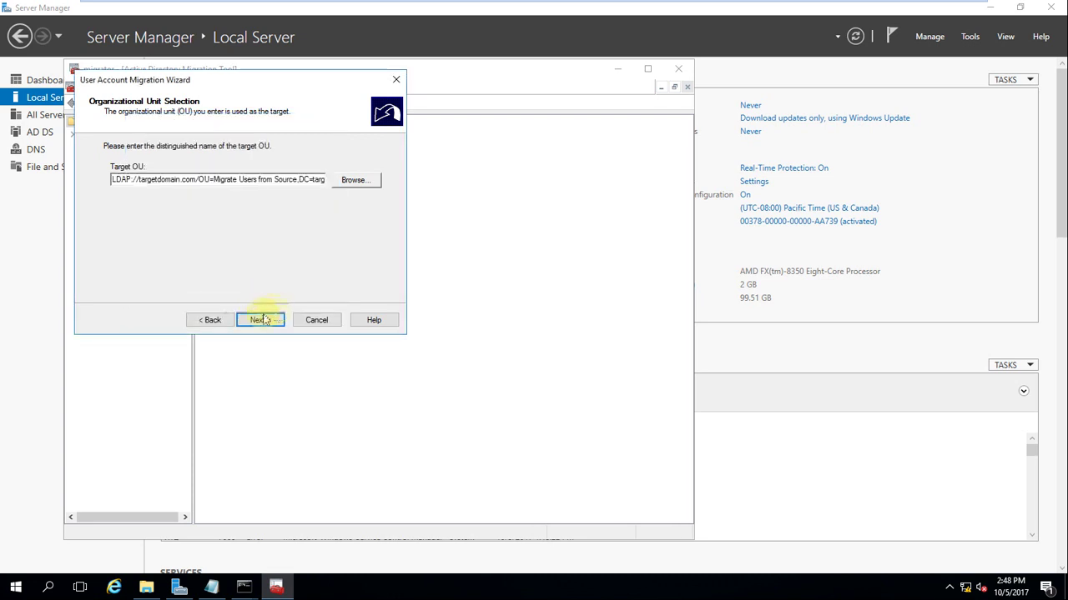
click(264, 320)
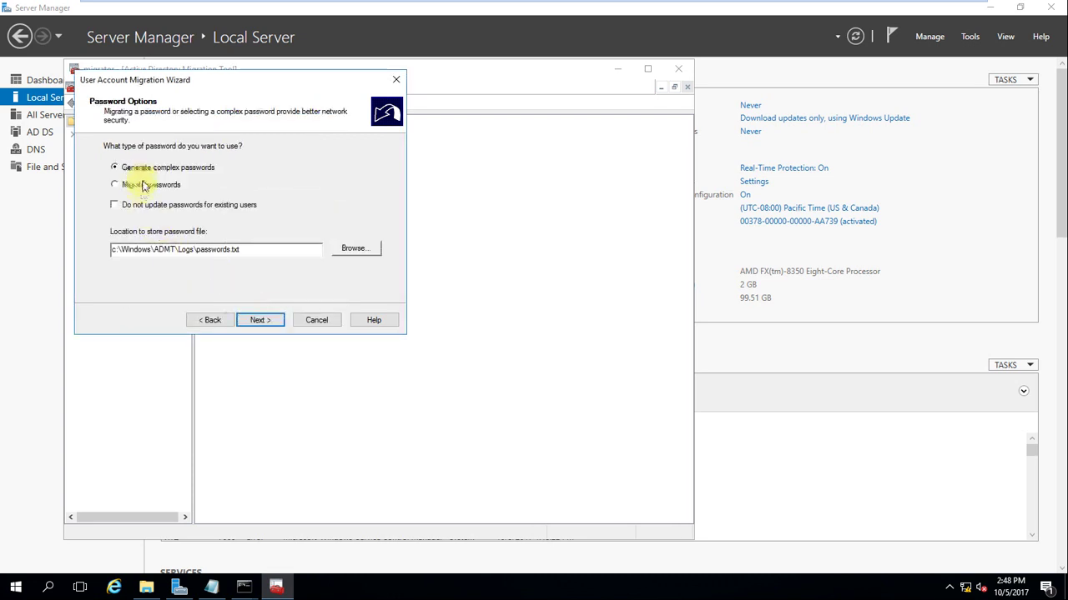
Try to continue with the Migrate passwords option, using ABC.sourcedomain.com as the password migration source DC
click(116, 185)
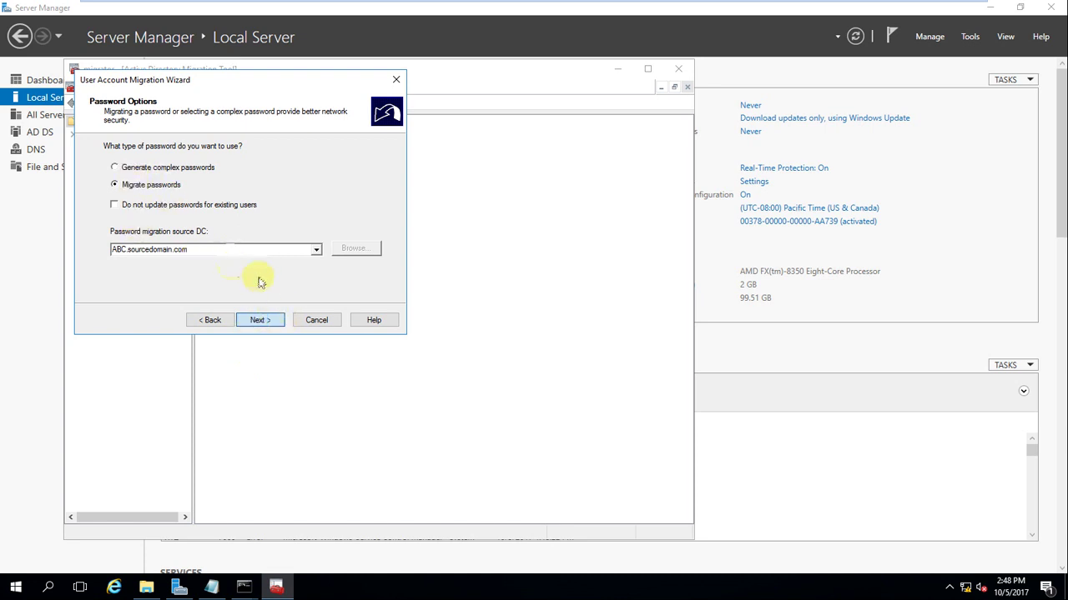
click(260, 319)
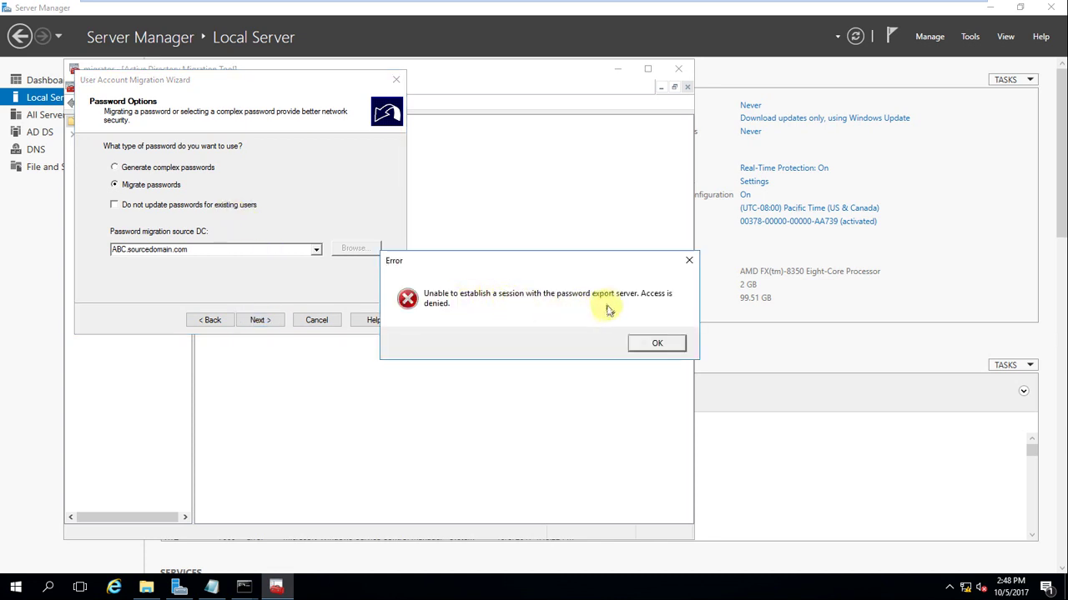
click(658, 343)
Switch to the Sourcedomain.com machine and open the Services console by running services.msc in the command prompt
mouse_move(693, 5)
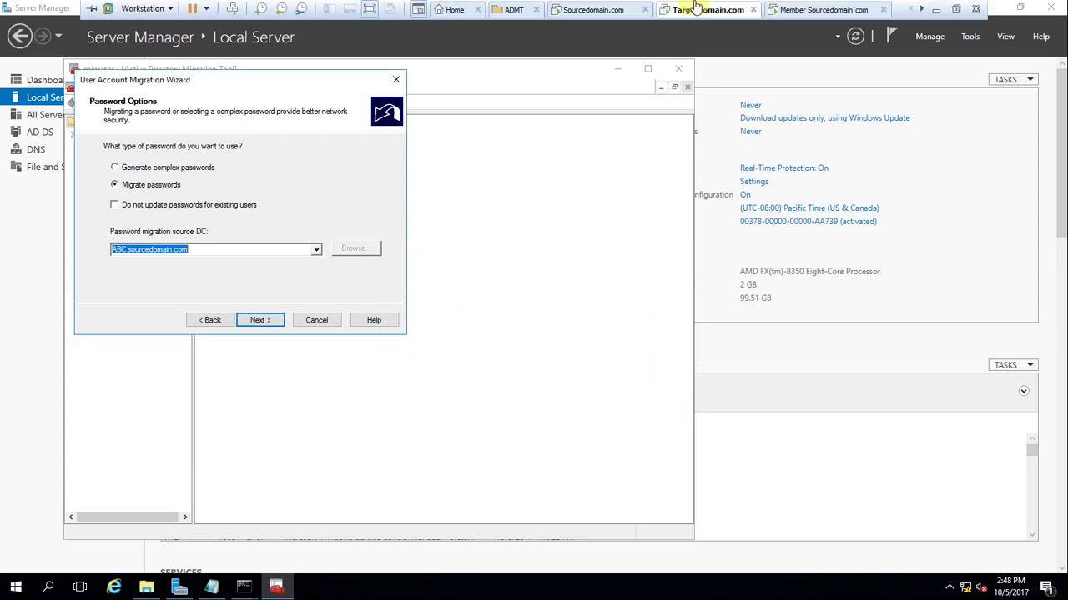
click(602, 10)
mouse_move(244, 590)
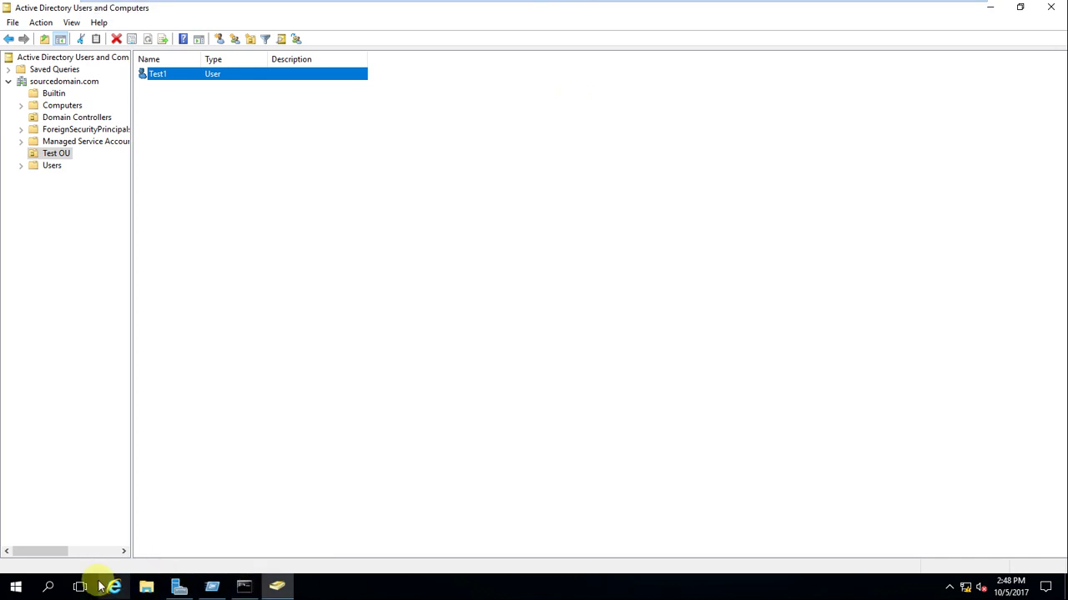
click(245, 586)
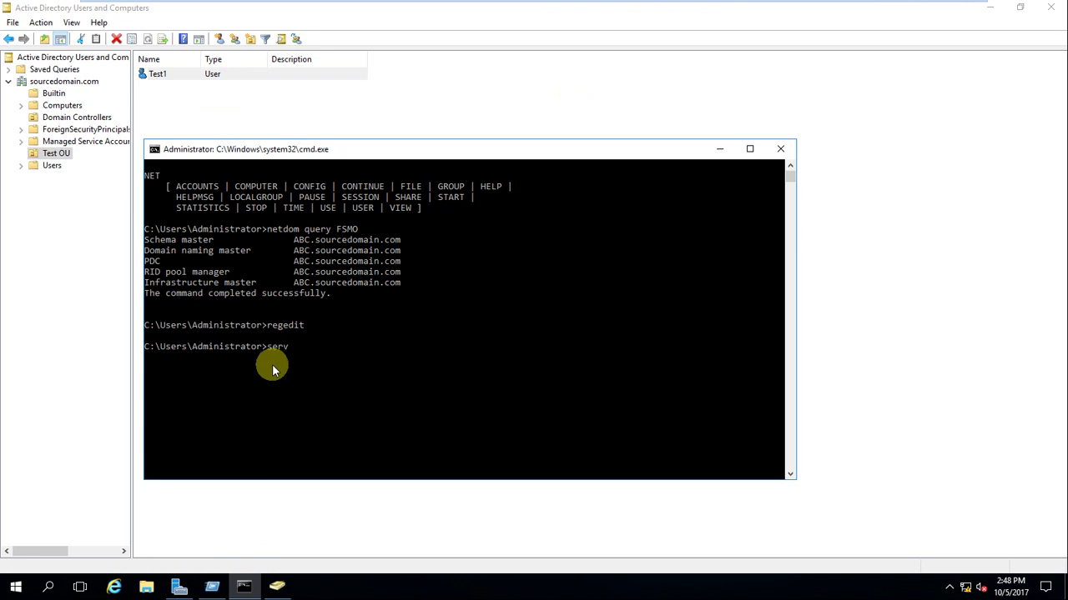
text(services.msc)
key(Return)
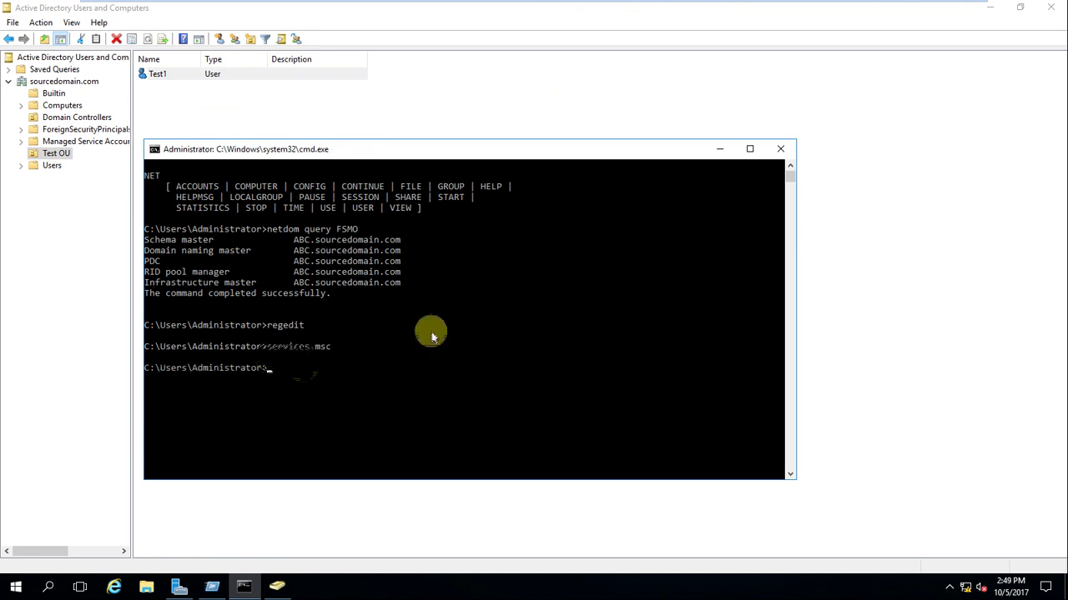
click(400, 275)
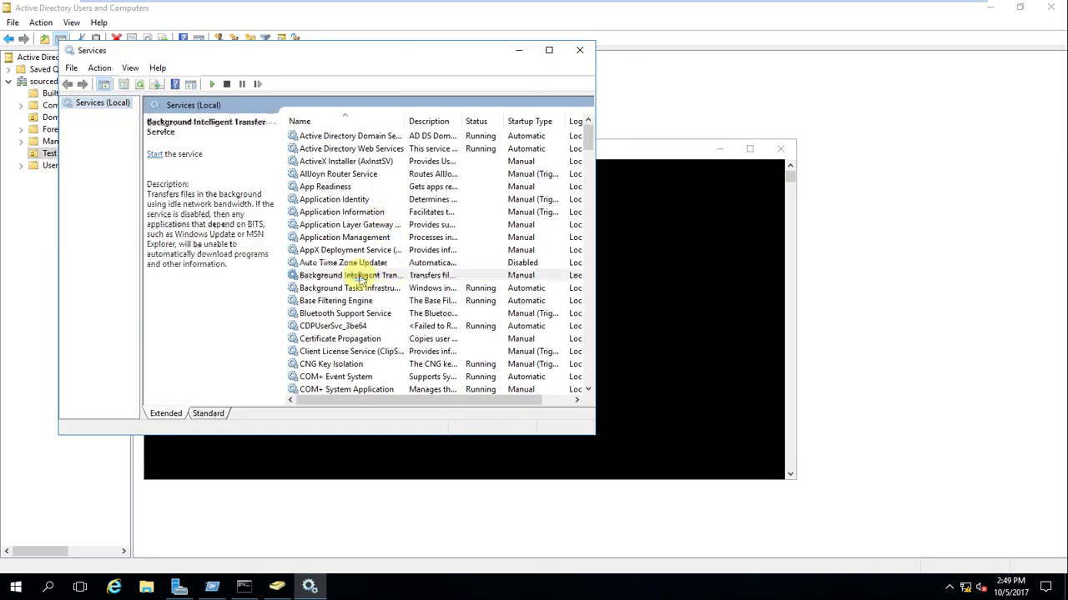
Set the Password Export Server Service to the Automatic startup type, start the service and apply the changes
key(p)
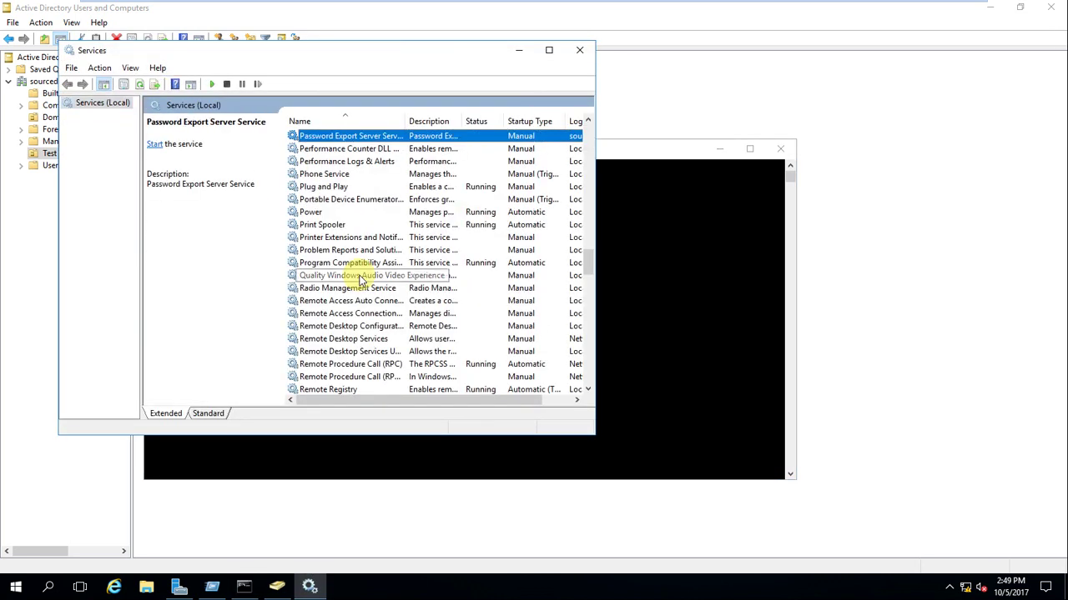
double_click(473, 138)
click(284, 231)
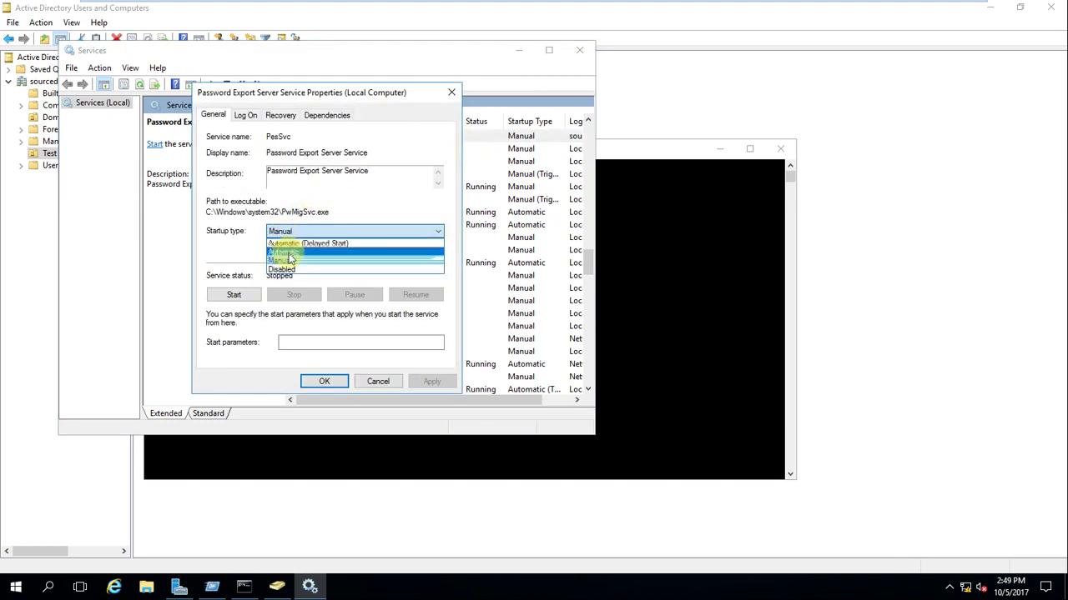
click(286, 252)
click(232, 294)
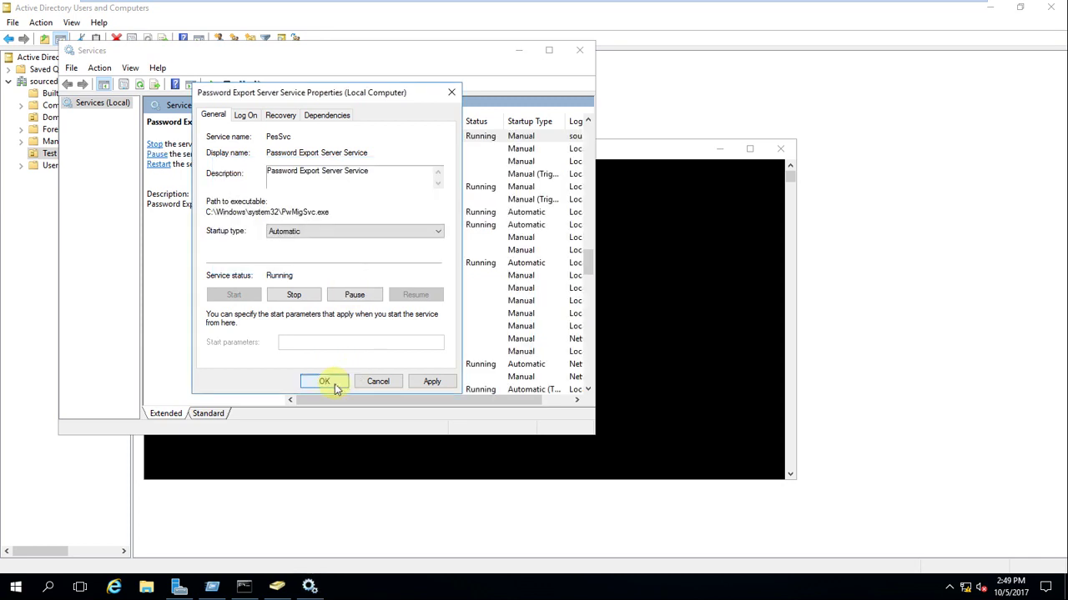
click(324, 381)
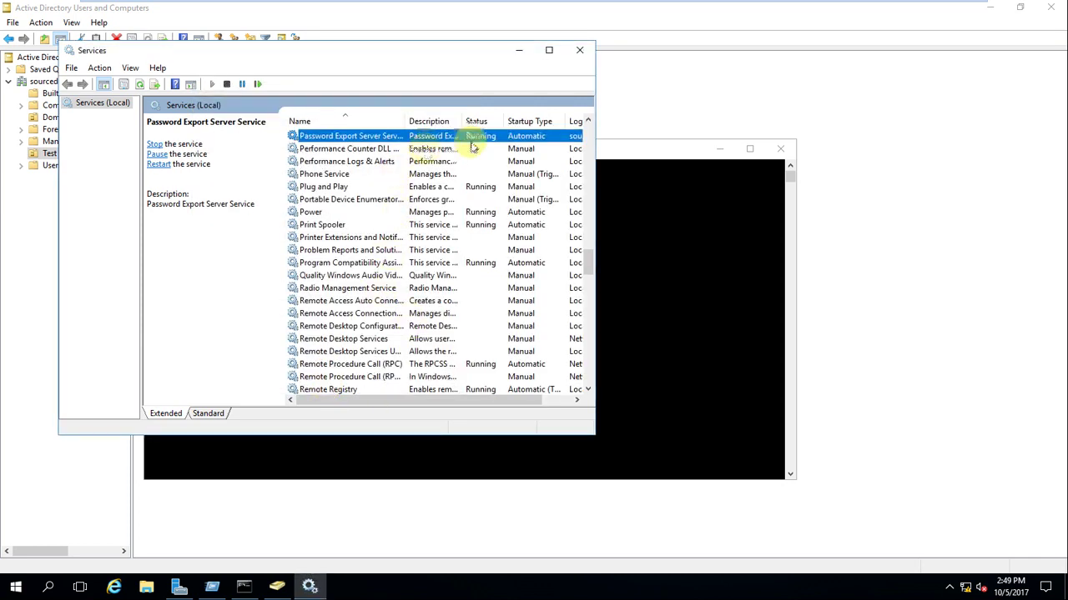
Switch back to the Targetdomain.com machine and retry continuing past the password options with Migrate passwords and ABC.sourcedomain.com, rechecking the export service on Sourcedomain.com
mouse_move(590, 9)
click(698, 9)
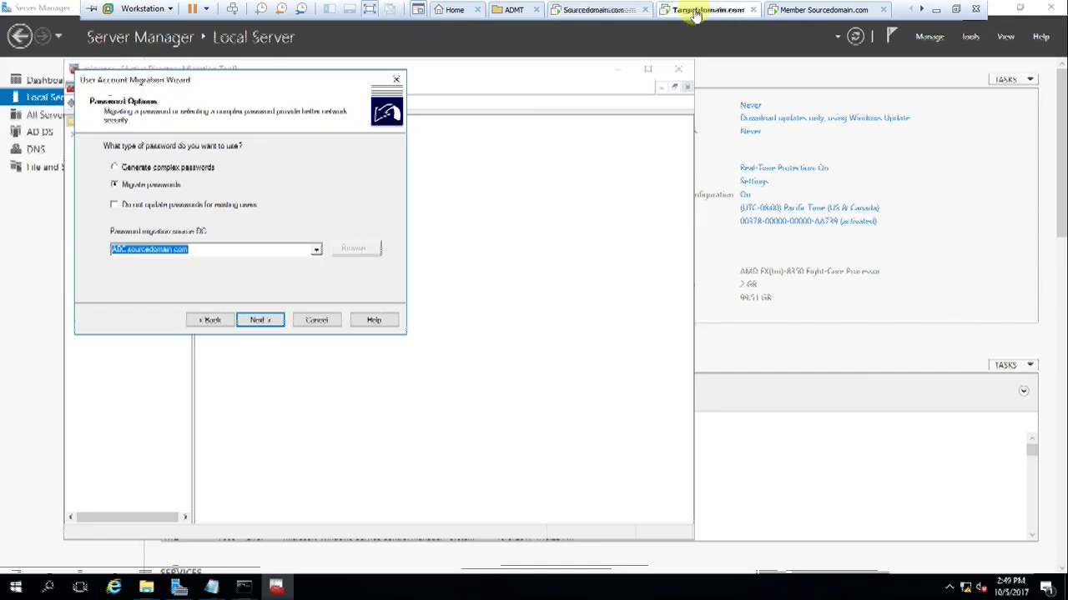
click(262, 322)
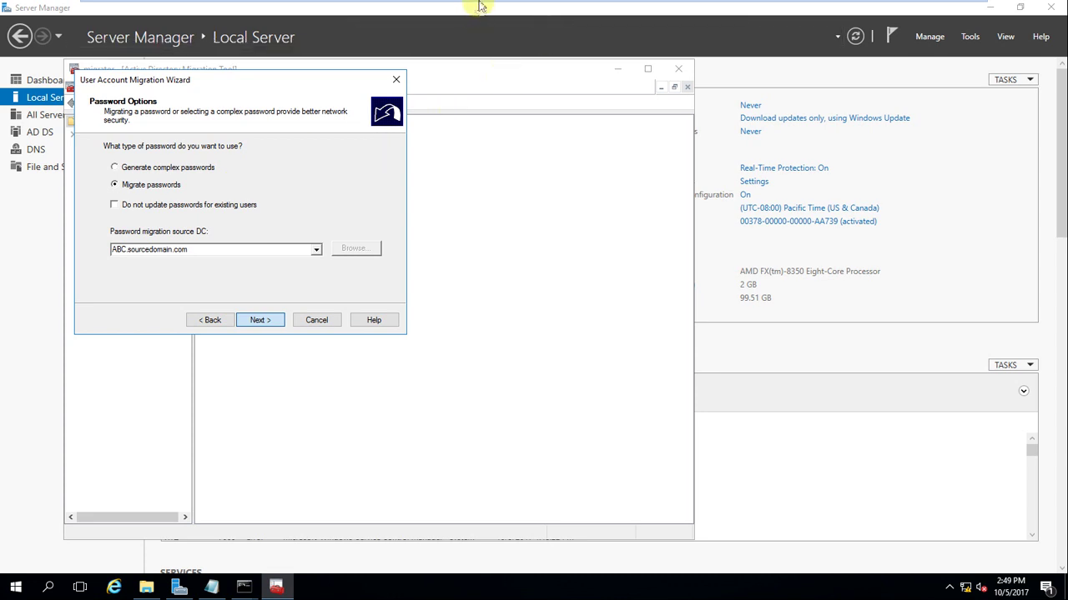
mouse_move(479, 3)
click(588, 12)
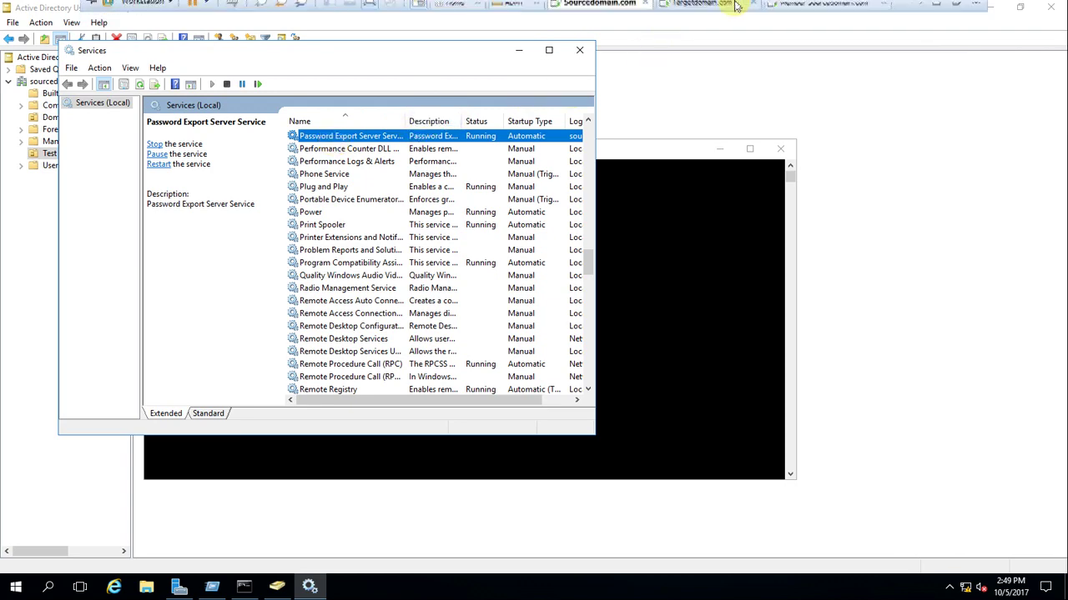
click(709, 9)
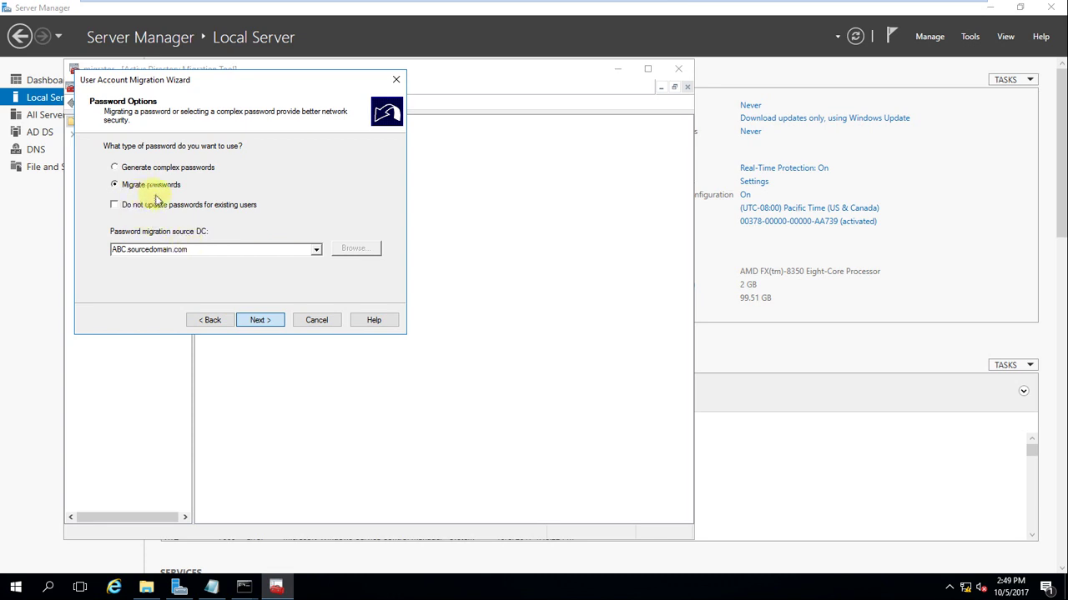
click(263, 324)
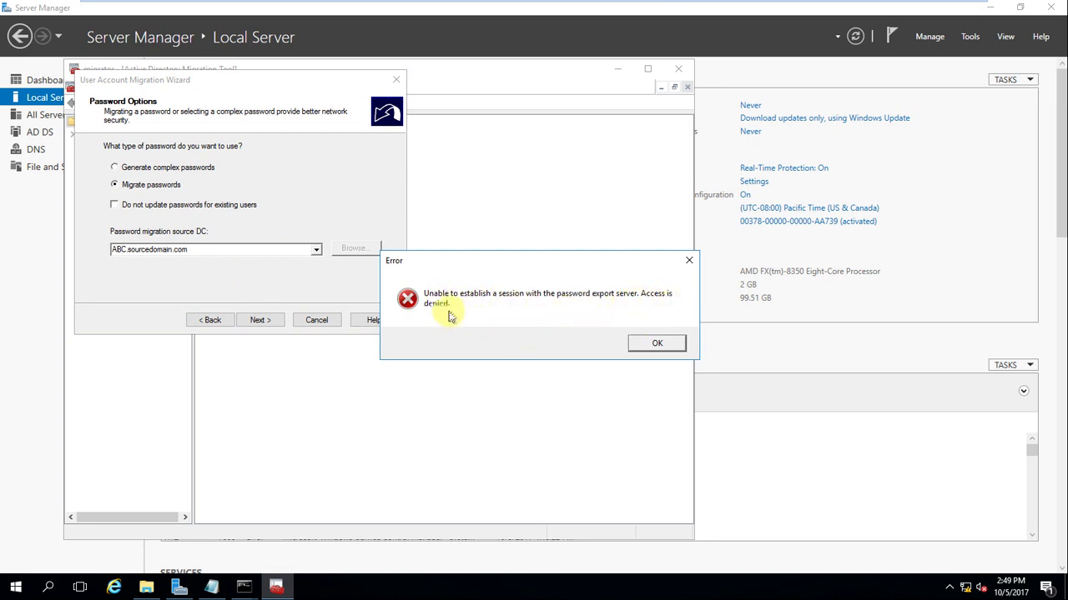
click(657, 343)
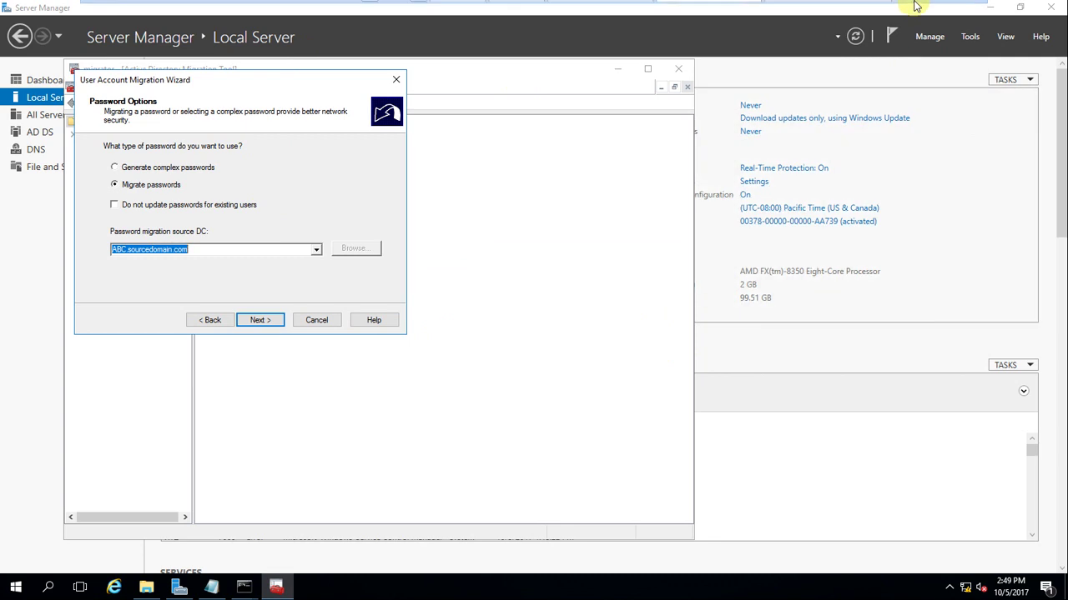
mouse_move(913, 6)
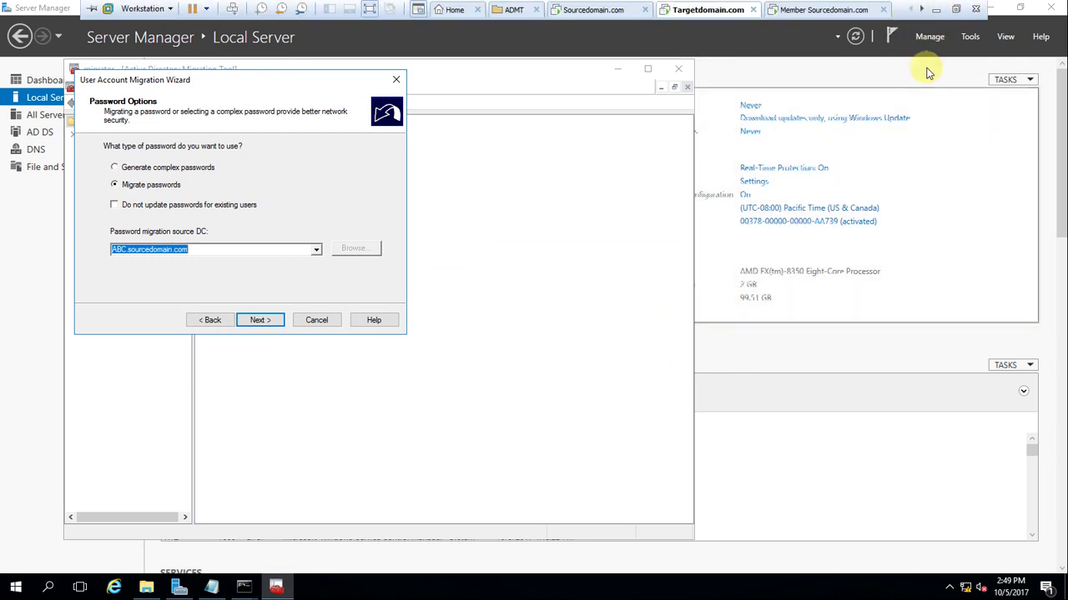
click(936, 12)
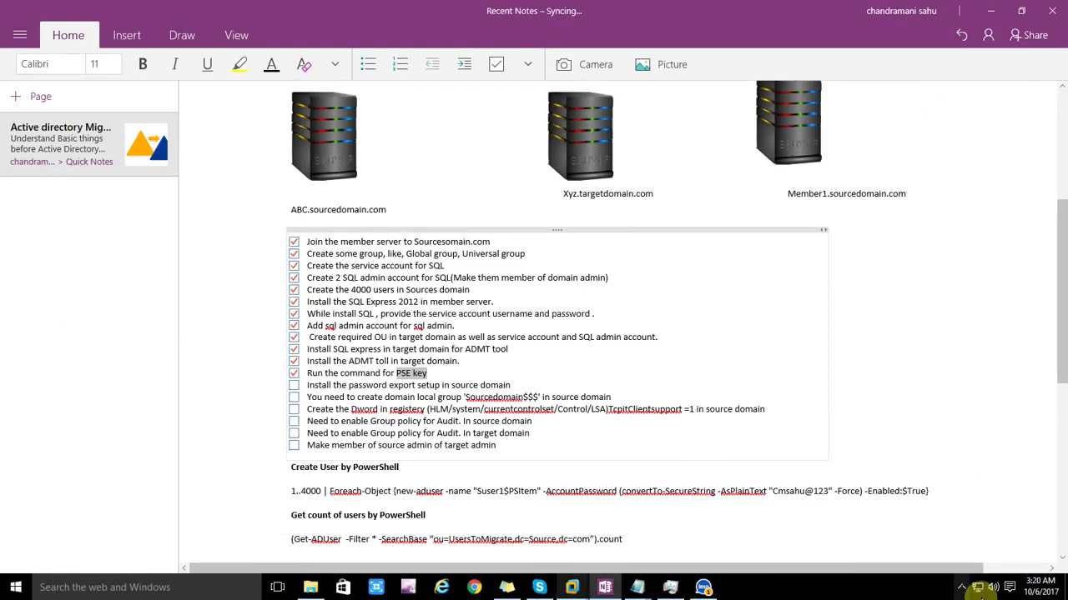
click(961, 588)
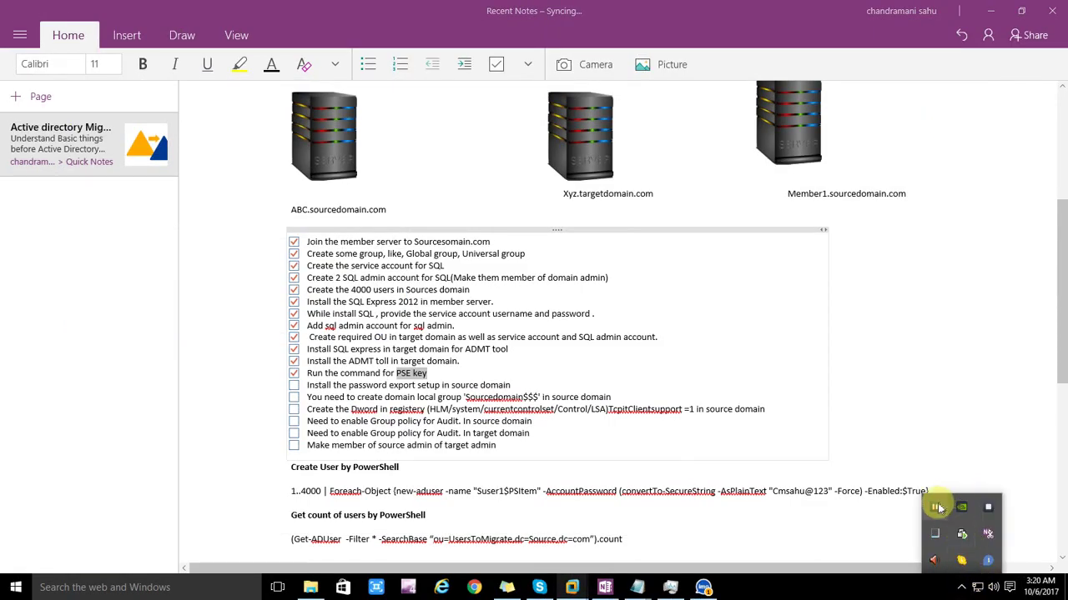